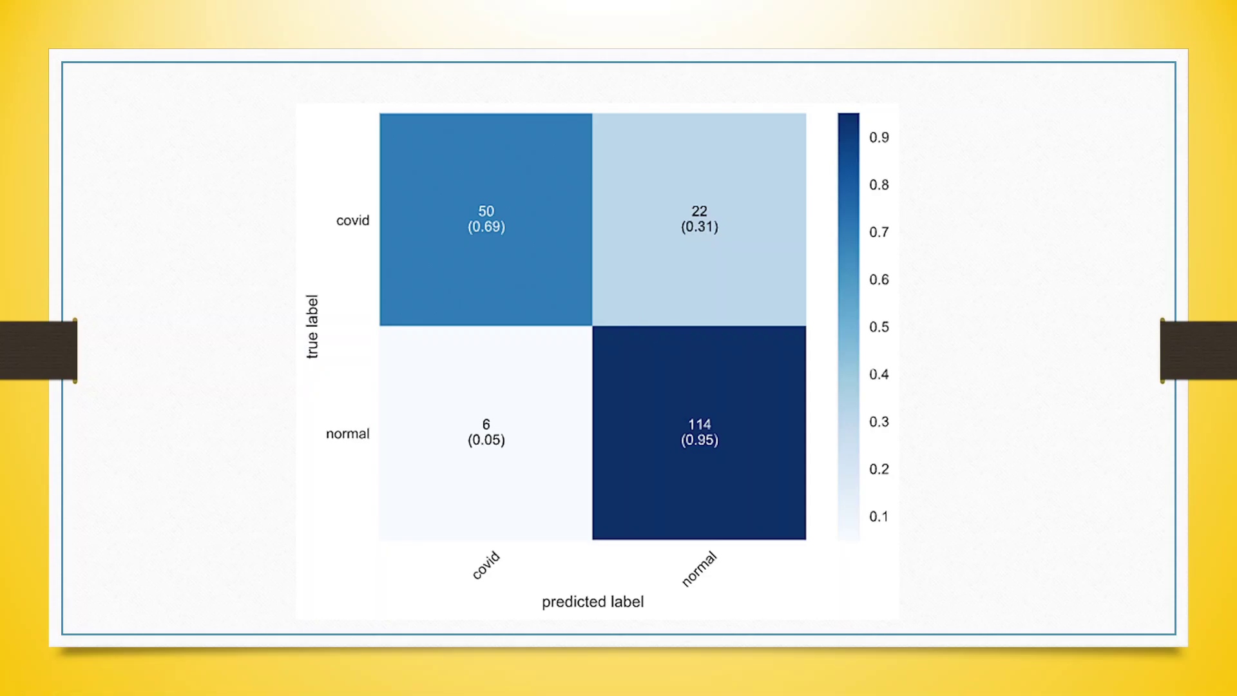
Step: Switch from the slide show to KNIME and add a CSV Reader node near the upper-left corner of the workflow canvas
{"action": "key", "text": "Escape"}
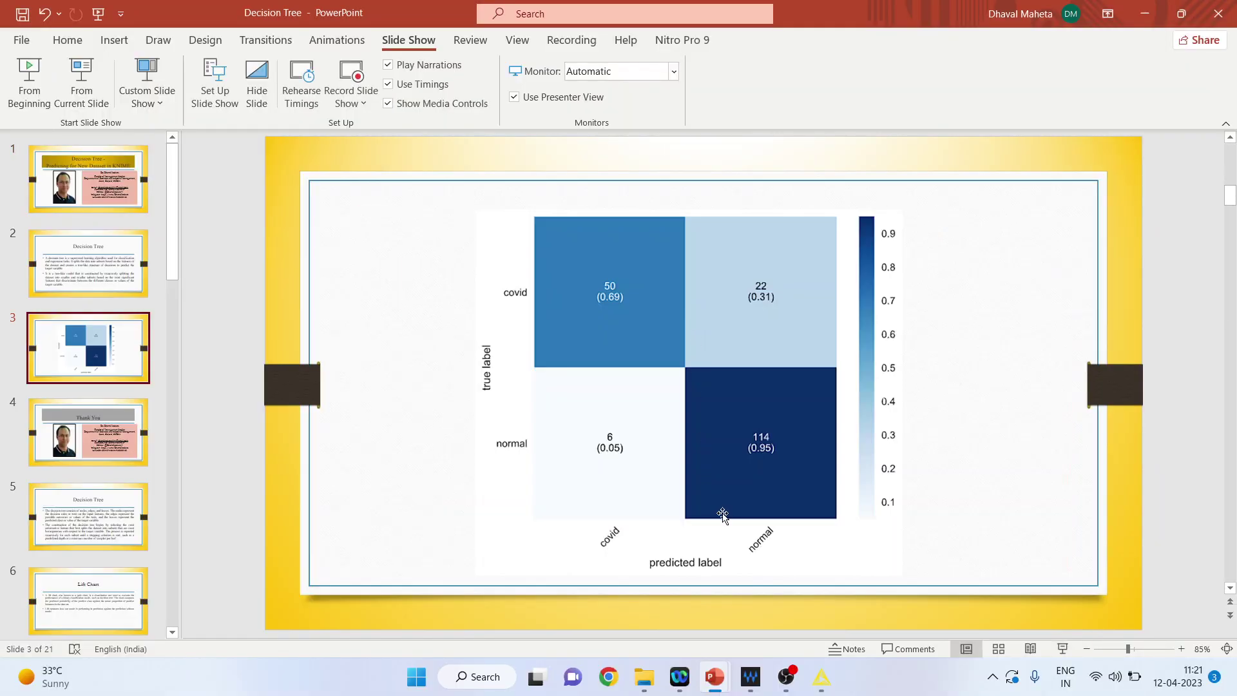
{"action": "left_click", "coordinate": [820, 687]}
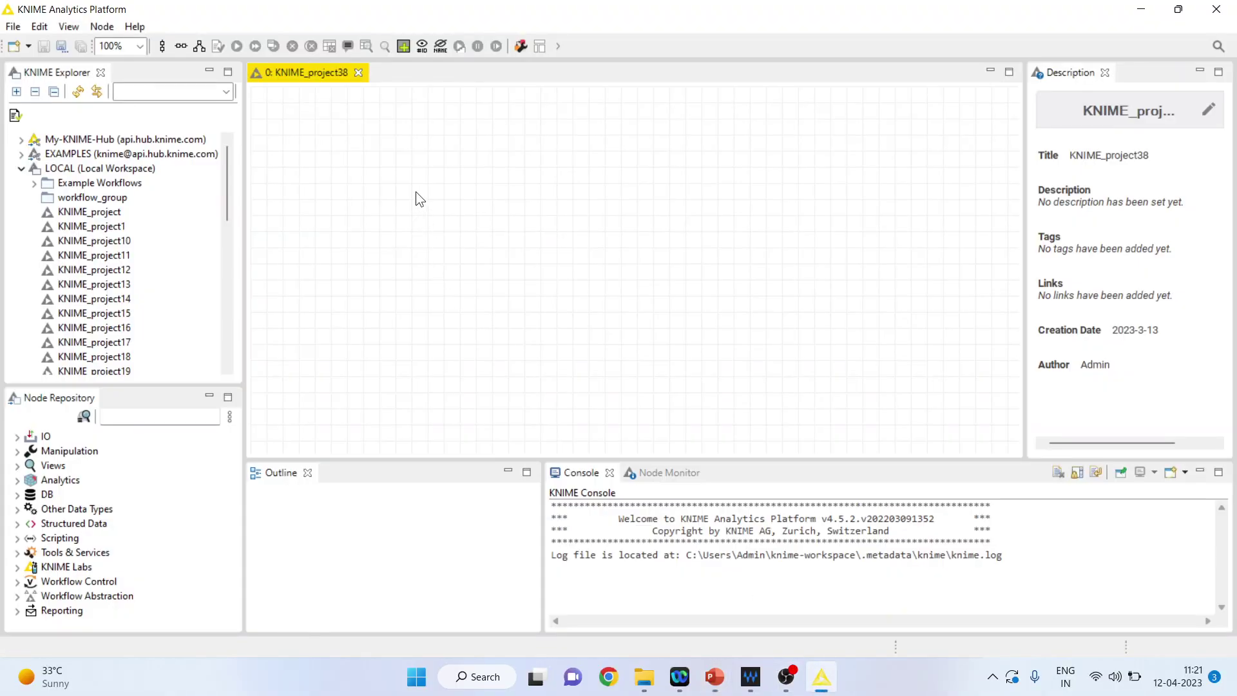
{"action": "left_click", "coordinate": [16, 436]}
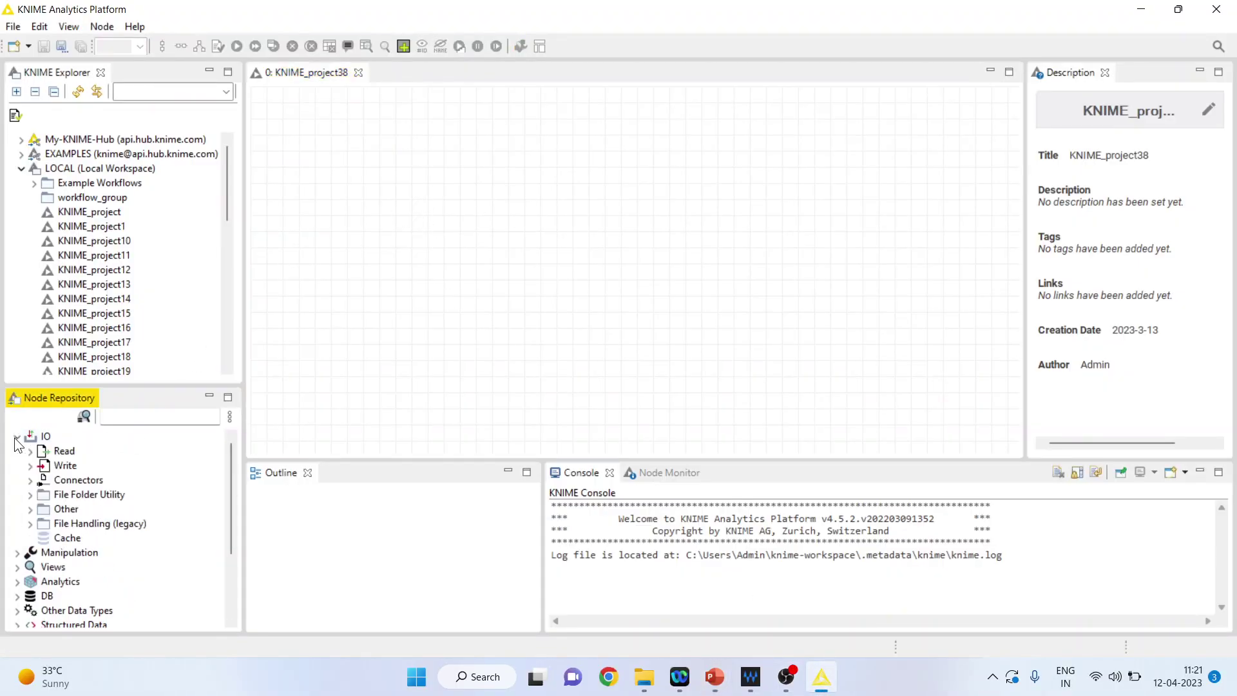
{"action": "left_click", "coordinate": [28, 449]}
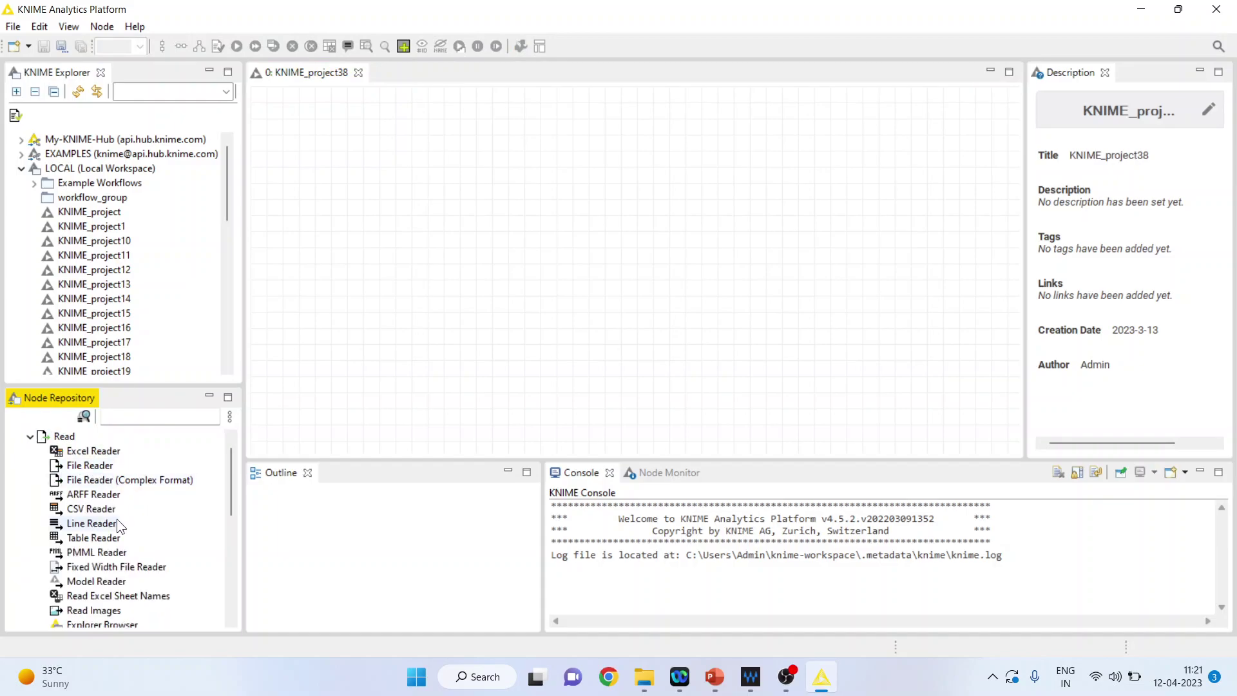
{"action": "double_click", "coordinate": [100, 514]}
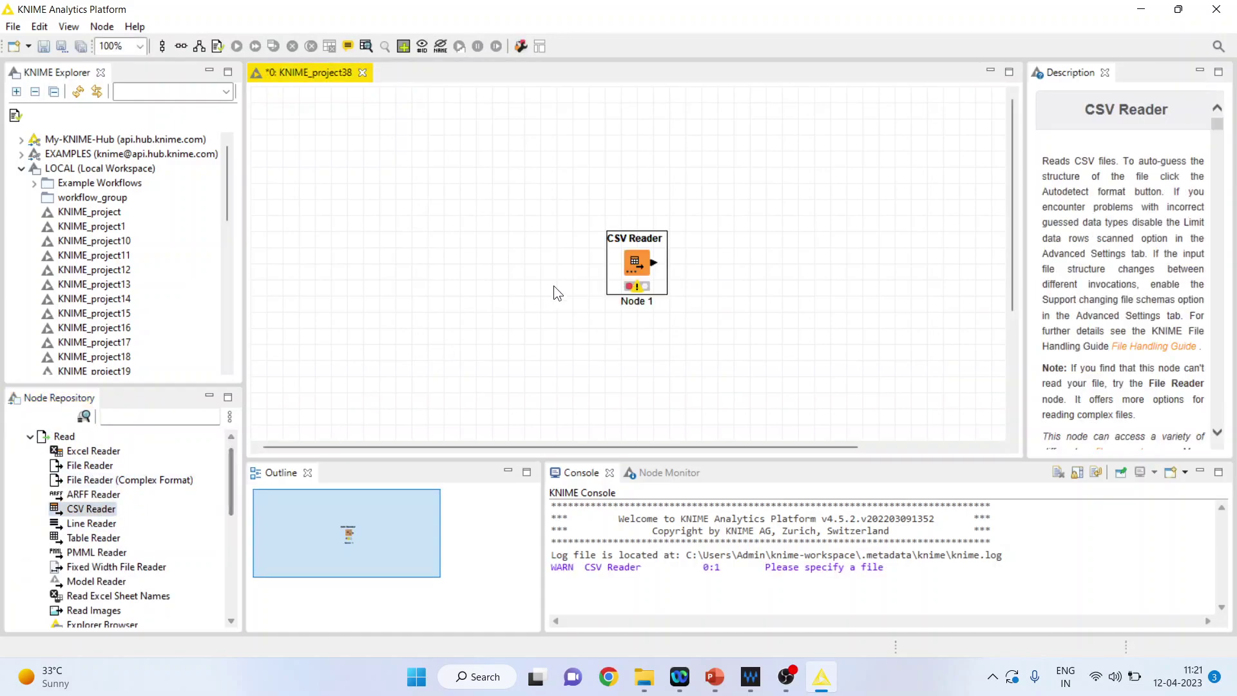
{"action": "left_click_drag", "start_coordinate": [653, 262], "coordinate": [385, 190]}
{"action": "left_click_drag", "start_coordinate": [316, 165], "coordinate": [314, 160]}
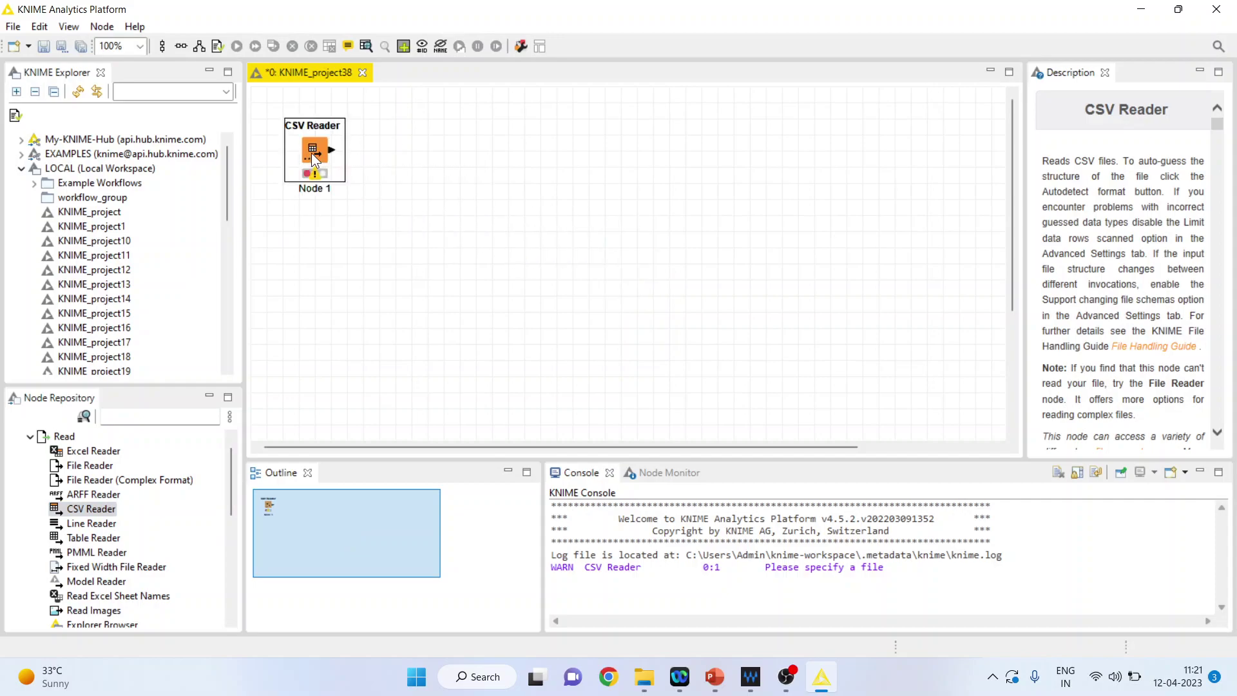
Step: Configure the CSV Reader to read heart1.csv from D:\Research Methodology\Predictive Analytics\Knime\Data
{"action": "double_click", "coordinate": [313, 159]}
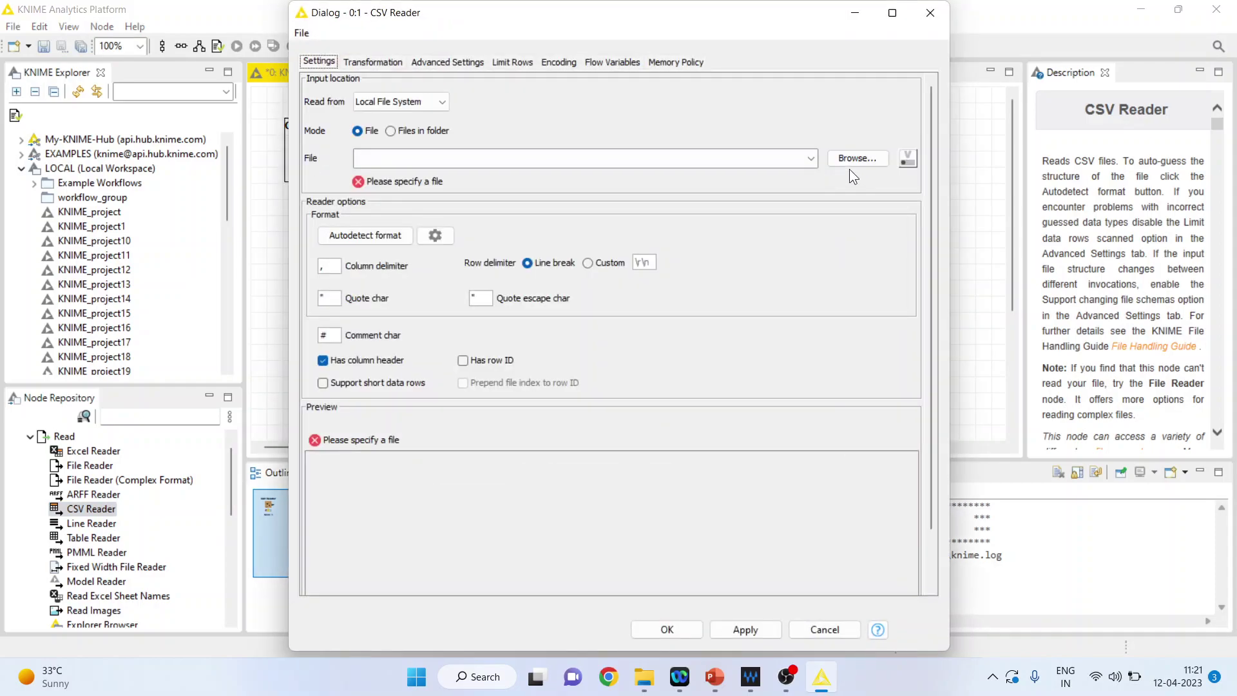
{"action": "left_click", "coordinate": [853, 160]}
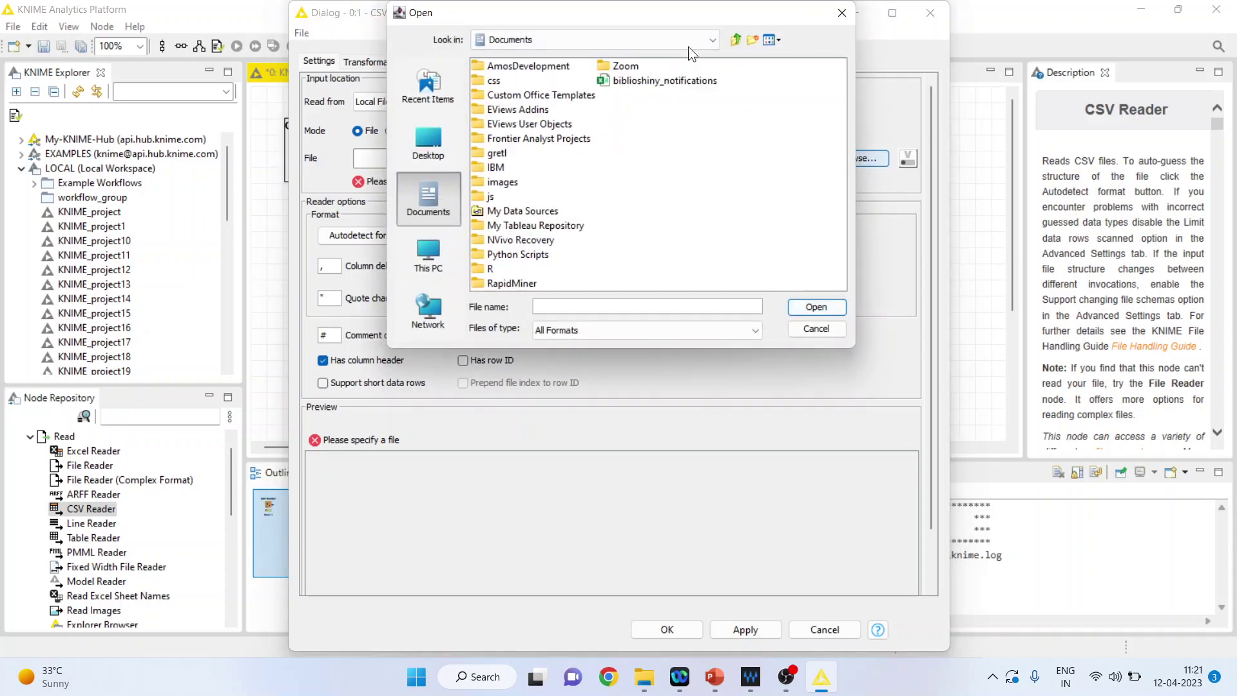
{"action": "left_click", "coordinate": [713, 37]}
{"action": "left_click", "coordinate": [605, 75]}
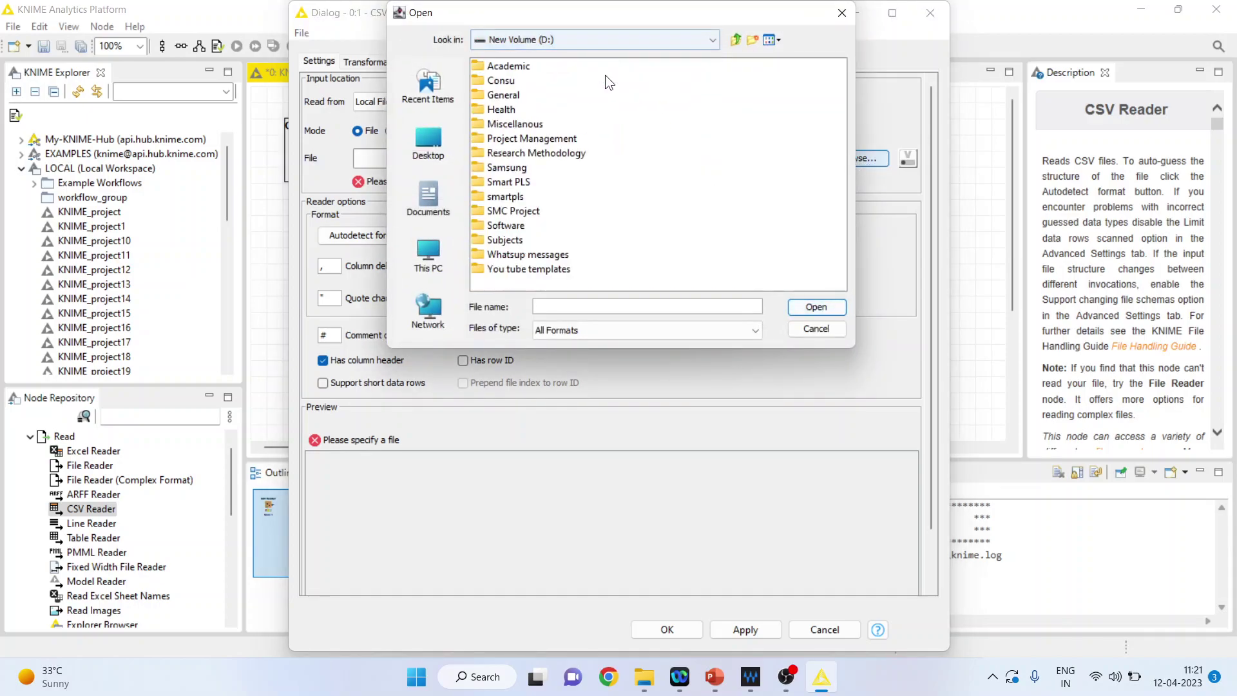
{"action": "double_click", "coordinate": [522, 153]}
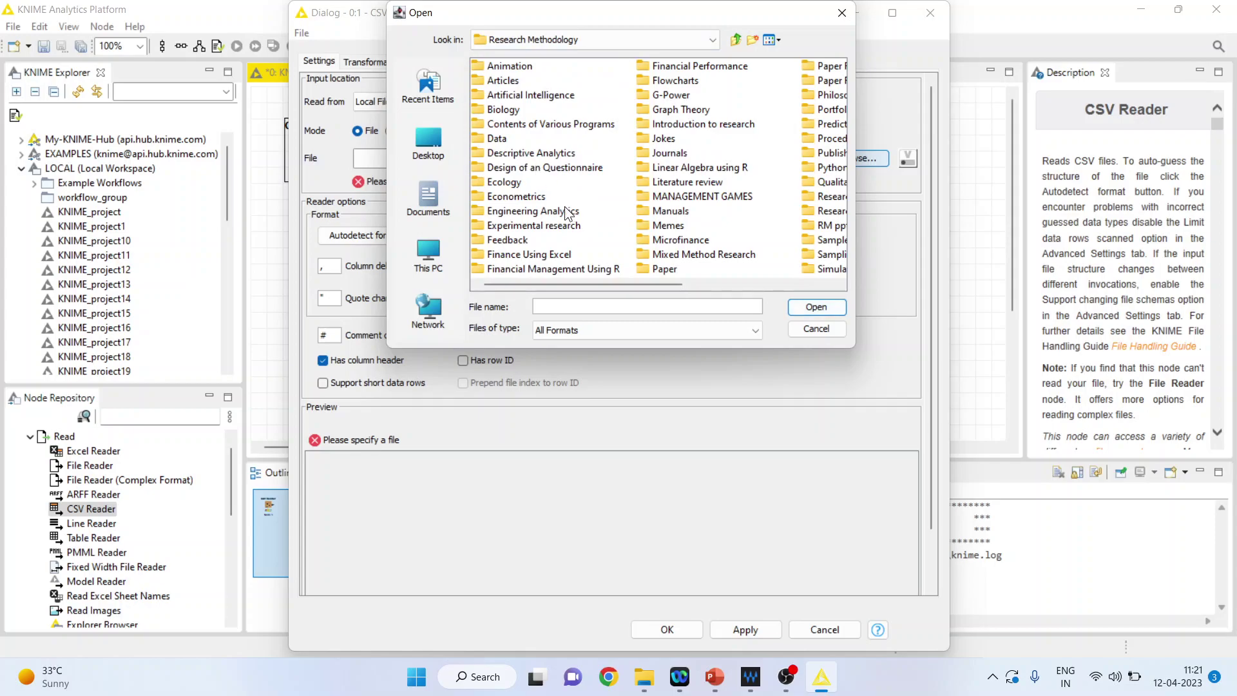
{"action": "double_click", "coordinate": [830, 124]}
{"action": "double_click", "coordinate": [501, 254]}
{"action": "double_click", "coordinate": [497, 110]}
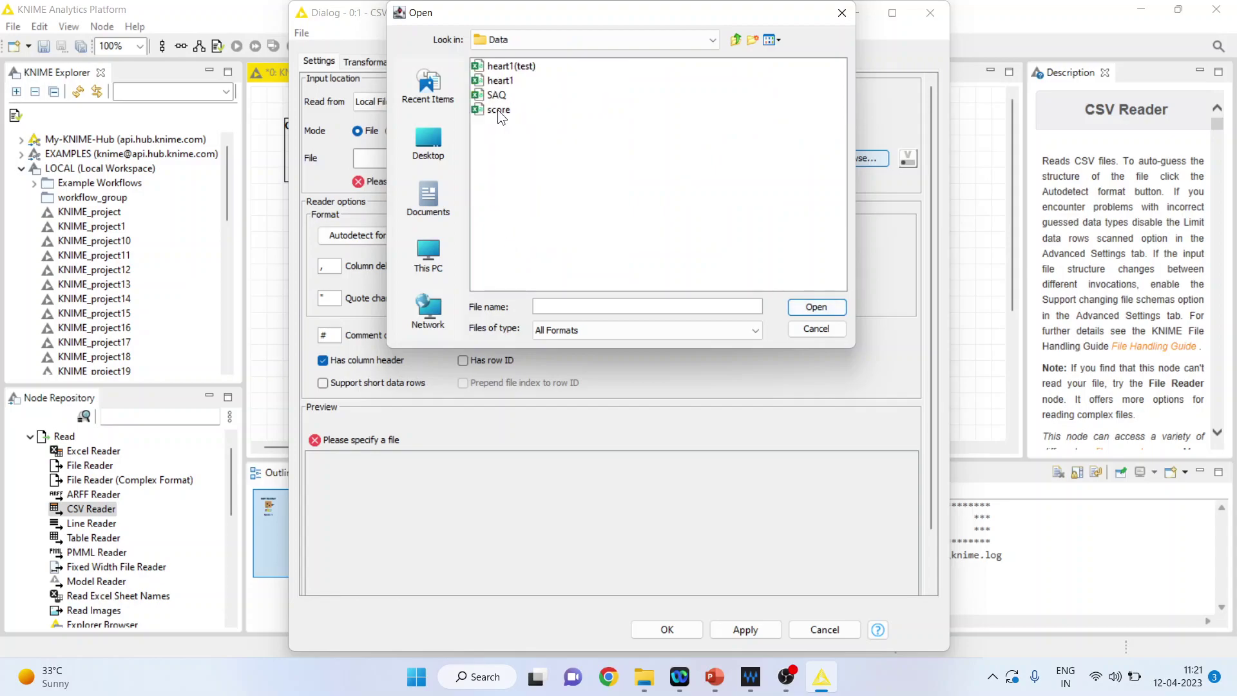
{"action": "left_click", "coordinate": [501, 81]}
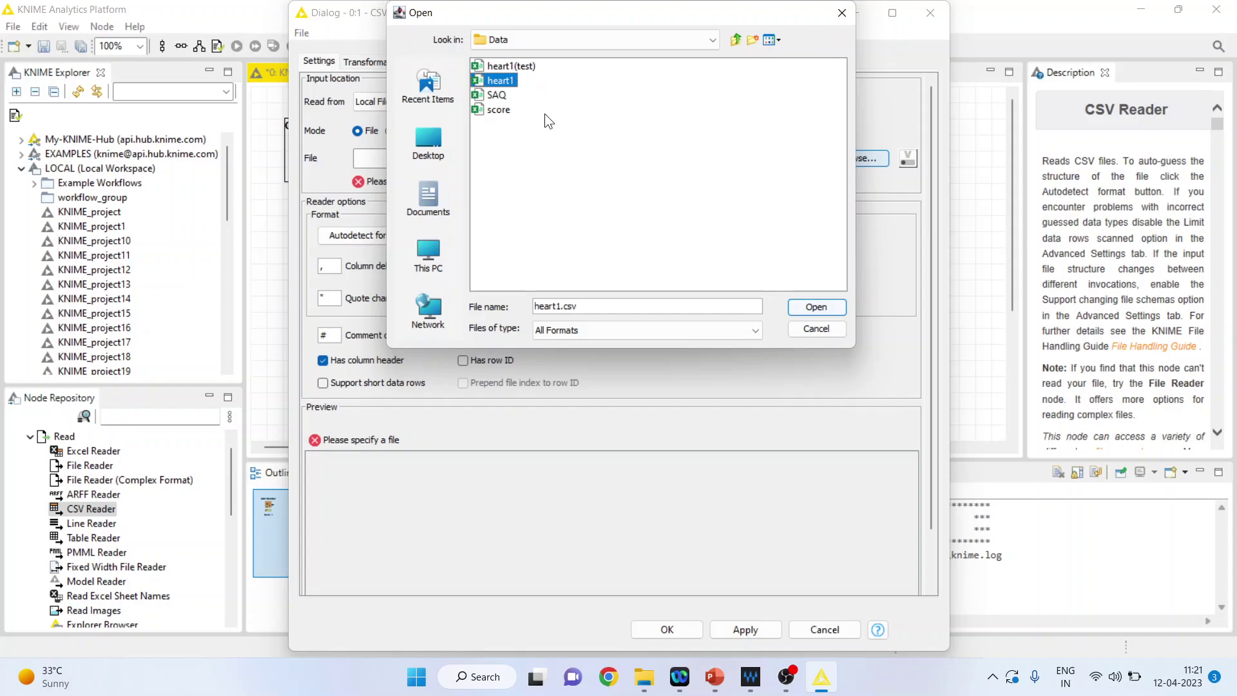
{"action": "left_click", "coordinate": [815, 308]}
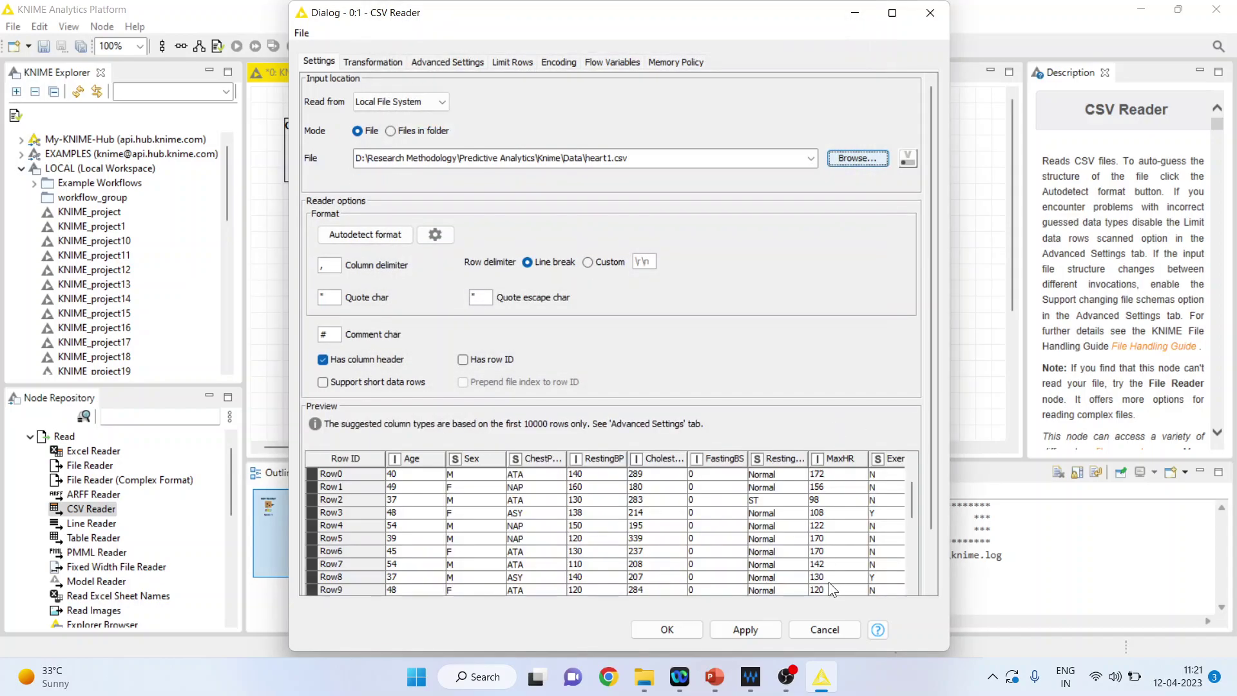
{"action": "left_click", "coordinate": [668, 629]}
Step: Execute the CSV Reader node and open its output file table
{"action": "right_click", "coordinate": [322, 156]}
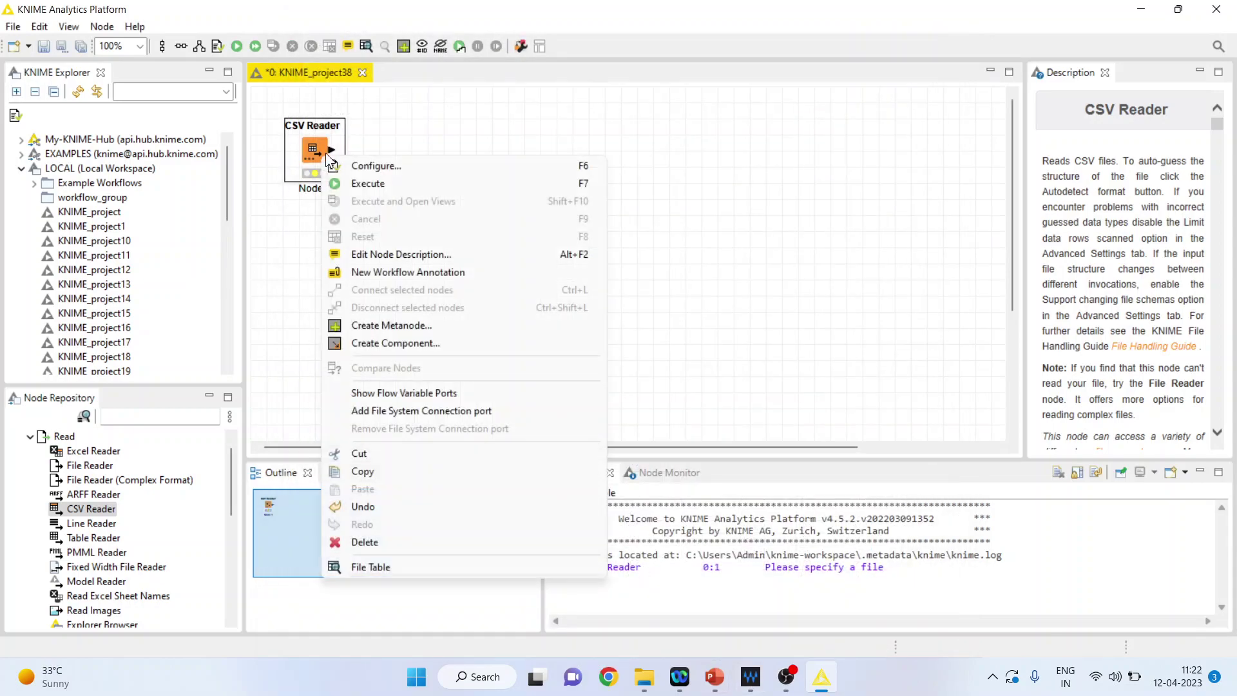
{"action": "left_click", "coordinate": [367, 181]}
{"action": "right_click", "coordinate": [315, 155]}
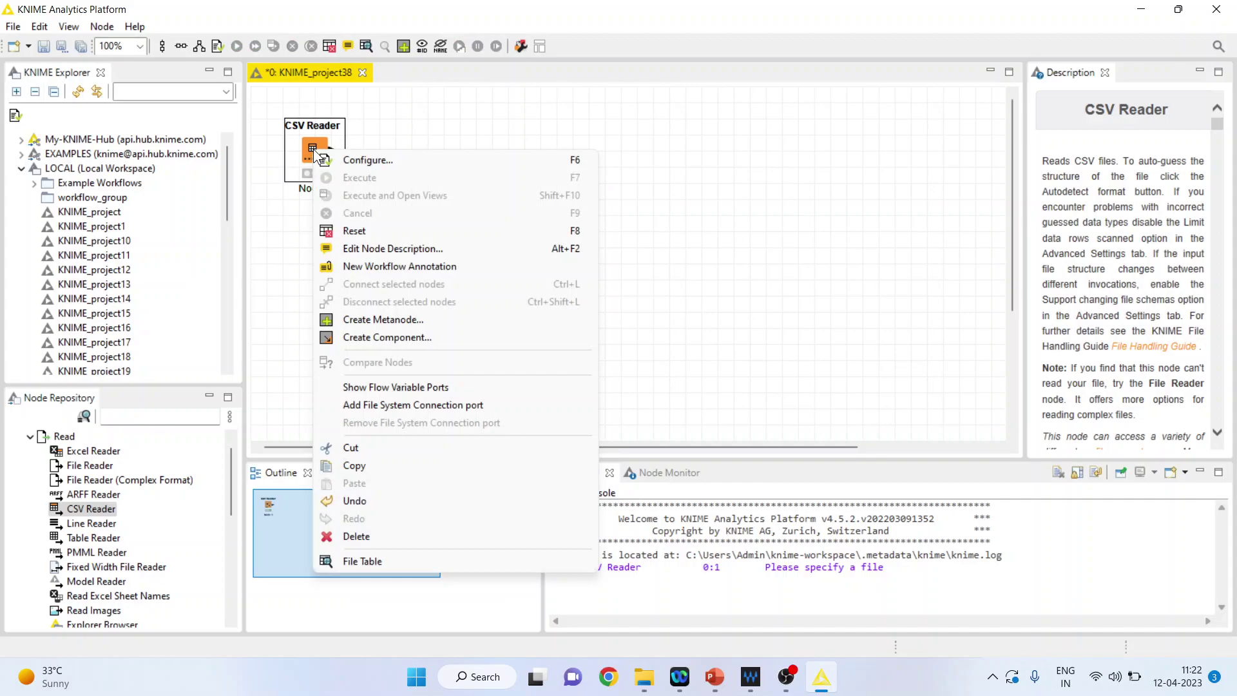
{"action": "left_click", "coordinate": [407, 555]}
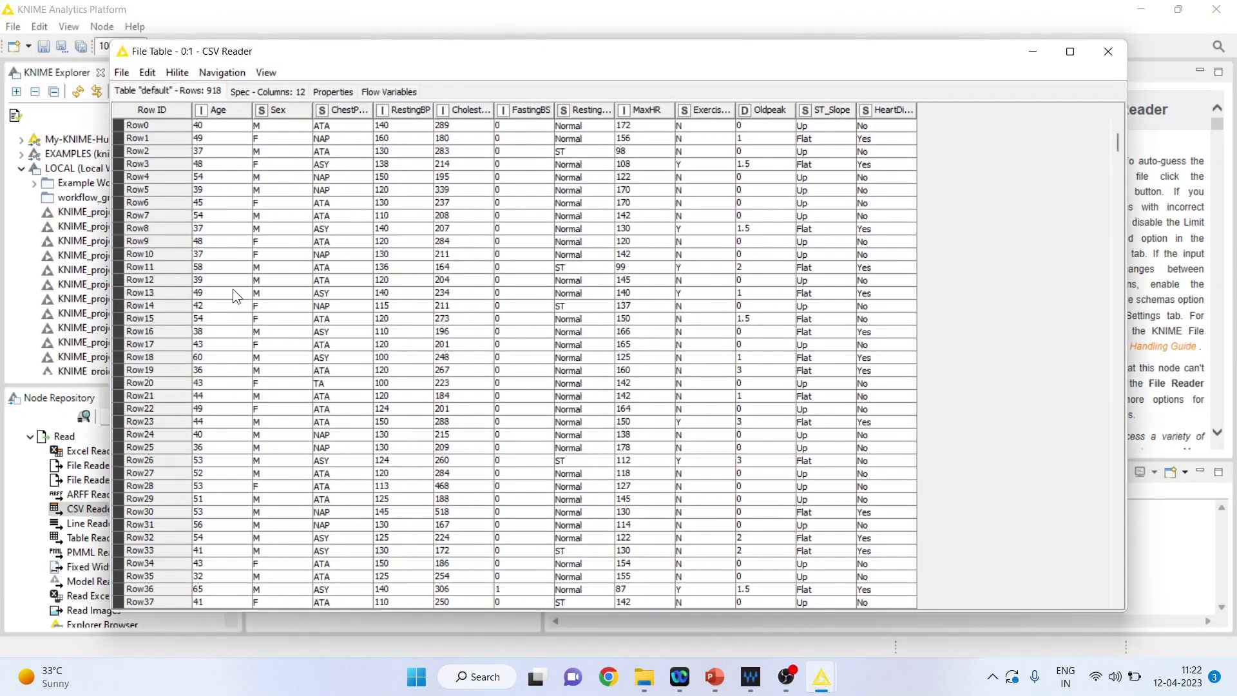
Step: Examine the HeartDisease, Age, Cholesterol, RestingBP and MaxHR columns in the file table and close the table
{"action": "left_click_drag", "start_coordinate": [892, 143], "coordinate": [908, 372]}
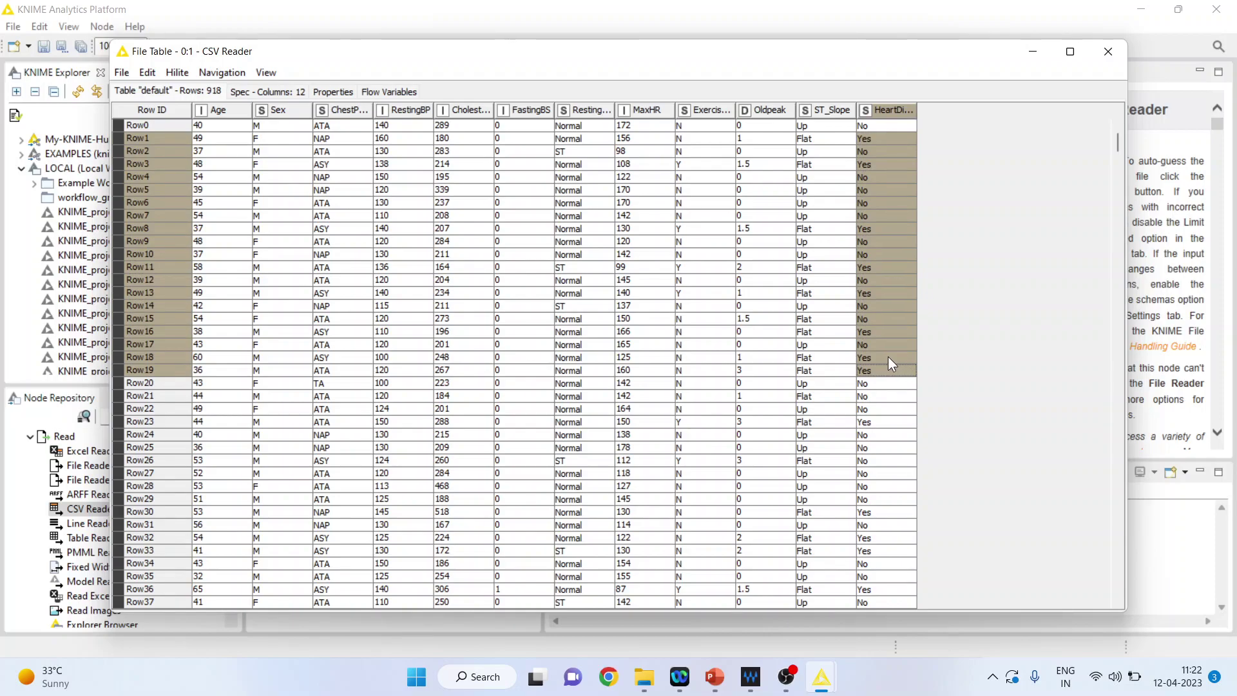
{"action": "left_click_drag", "start_coordinate": [215, 151], "coordinate": [222, 370]}
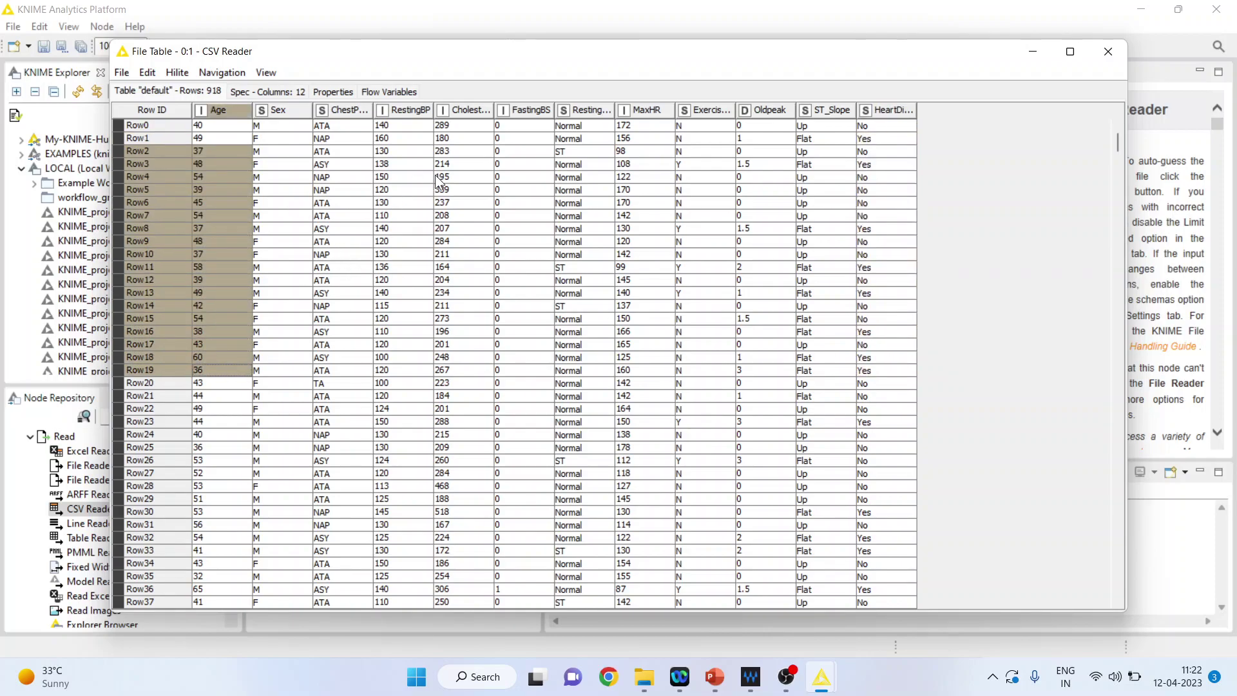
{"action": "left_click_drag", "start_coordinate": [460, 156], "coordinate": [477, 408]}
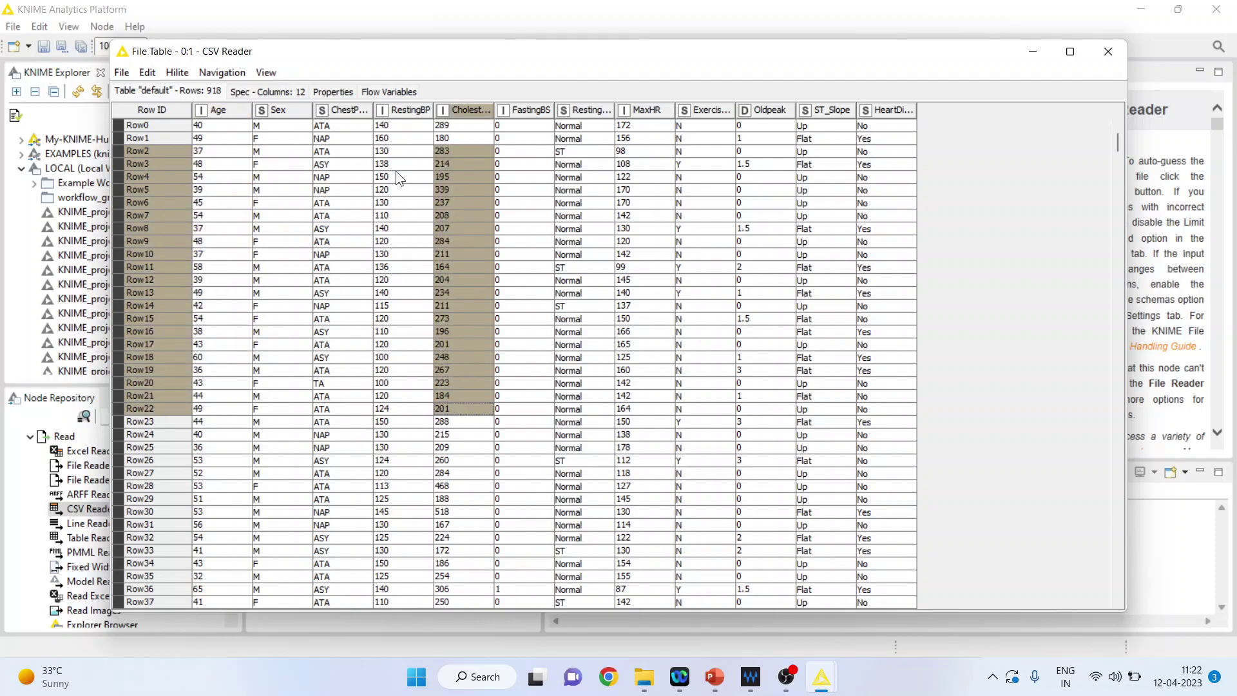
{"action": "left_click_drag", "start_coordinate": [396, 165], "coordinate": [395, 435]}
{"action": "left_click_drag", "start_coordinate": [649, 192], "coordinate": [652, 434]}
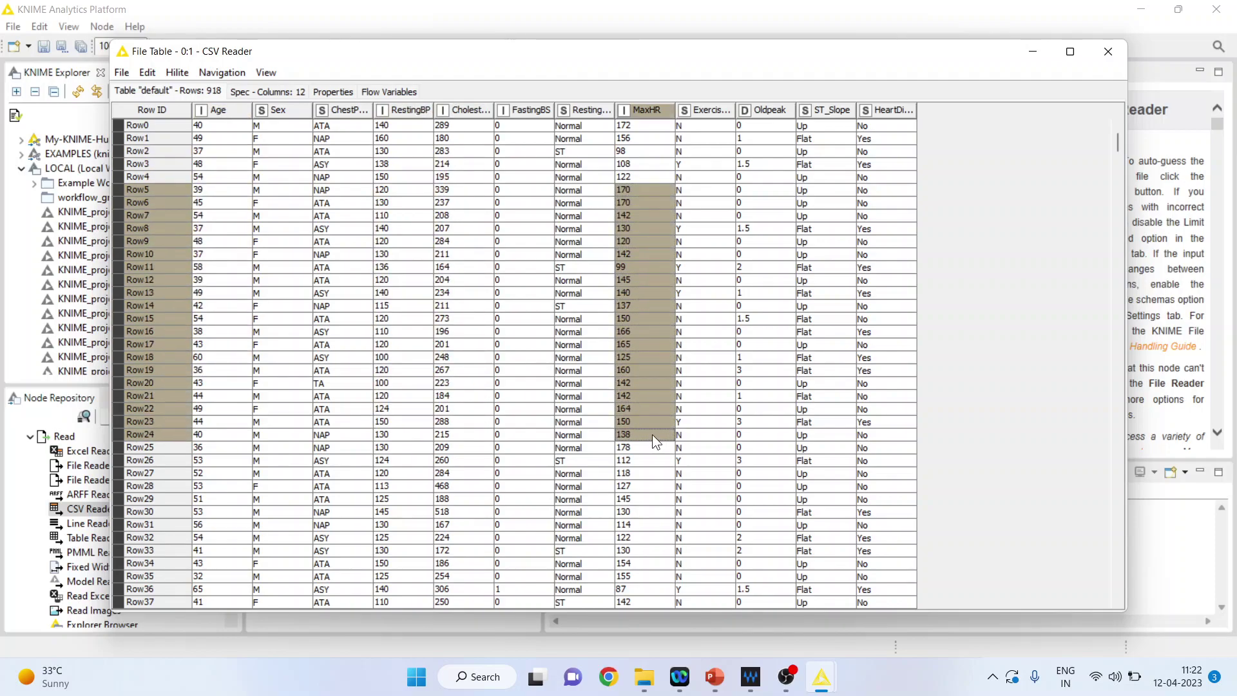
{"action": "left_click", "coordinate": [1107, 50]}
Step: Search the node repository for "column fil" and add a Column Filter node connected to the CSV Reader
{"action": "left_click", "coordinate": [118, 422]}
{"action": "type", "text": "colum"}
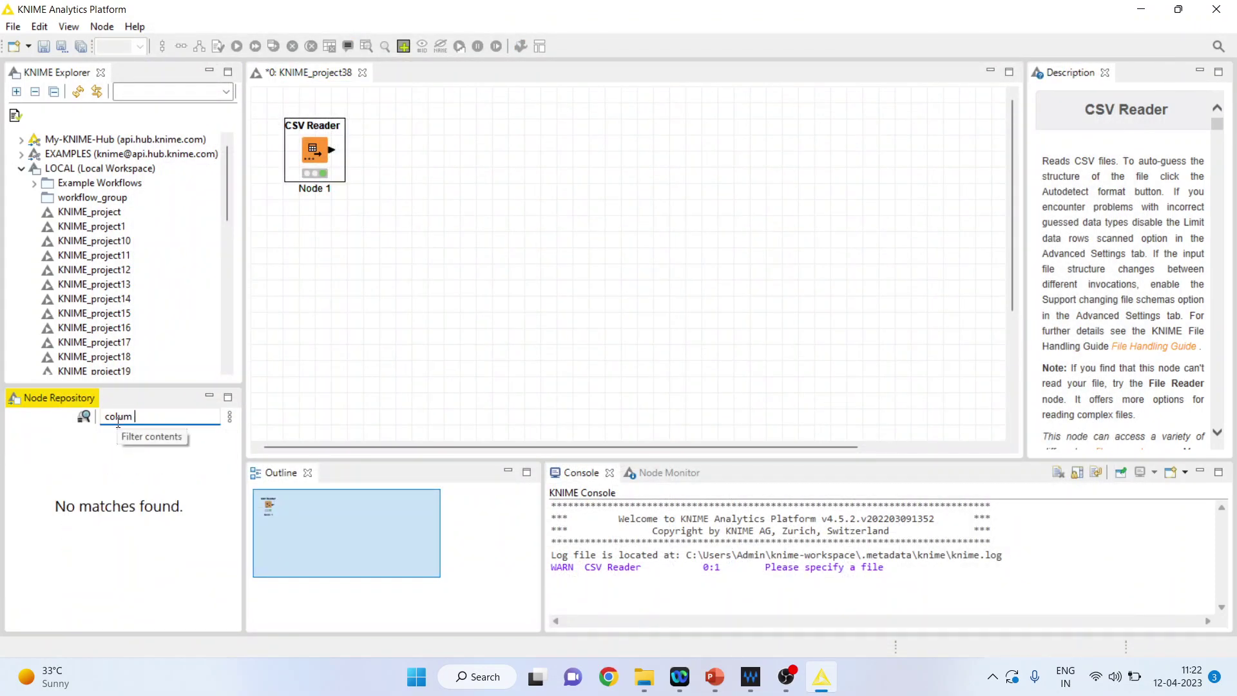
{"action": "key", "text": "BackSpace"}
{"action": "type", "text": "n"}
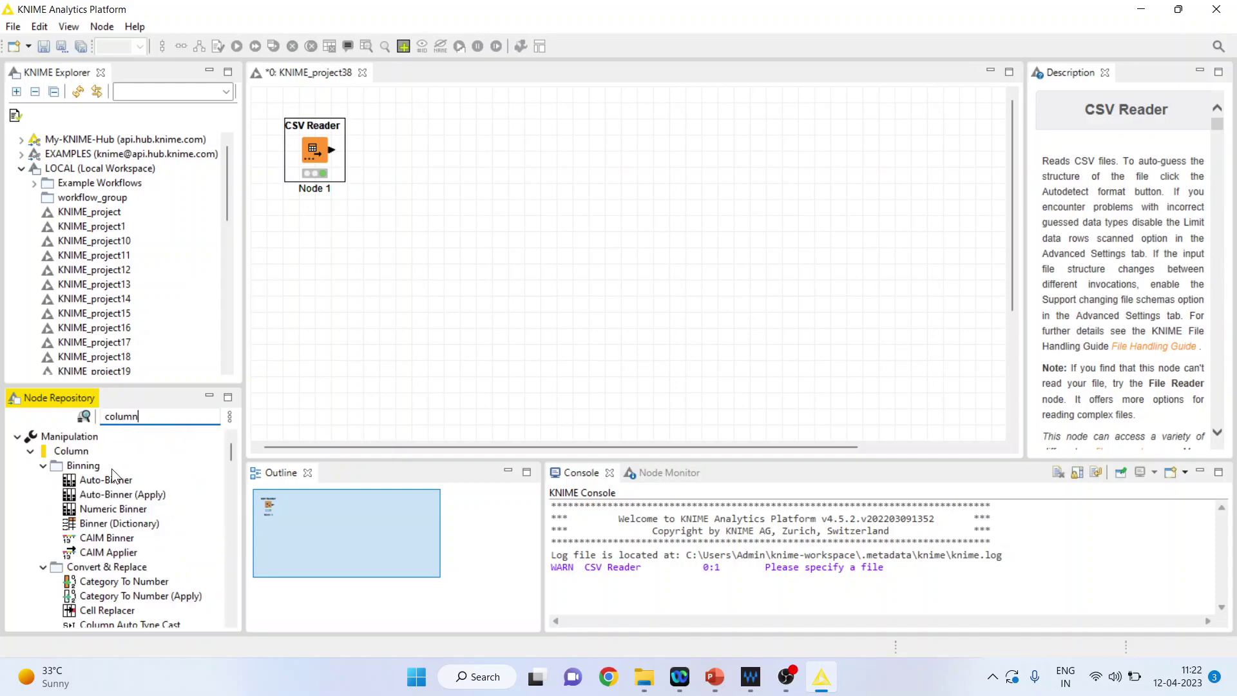
{"action": "scroll", "coordinate": [116, 480], "scroll_direction": "down", "scroll_amount": 2}
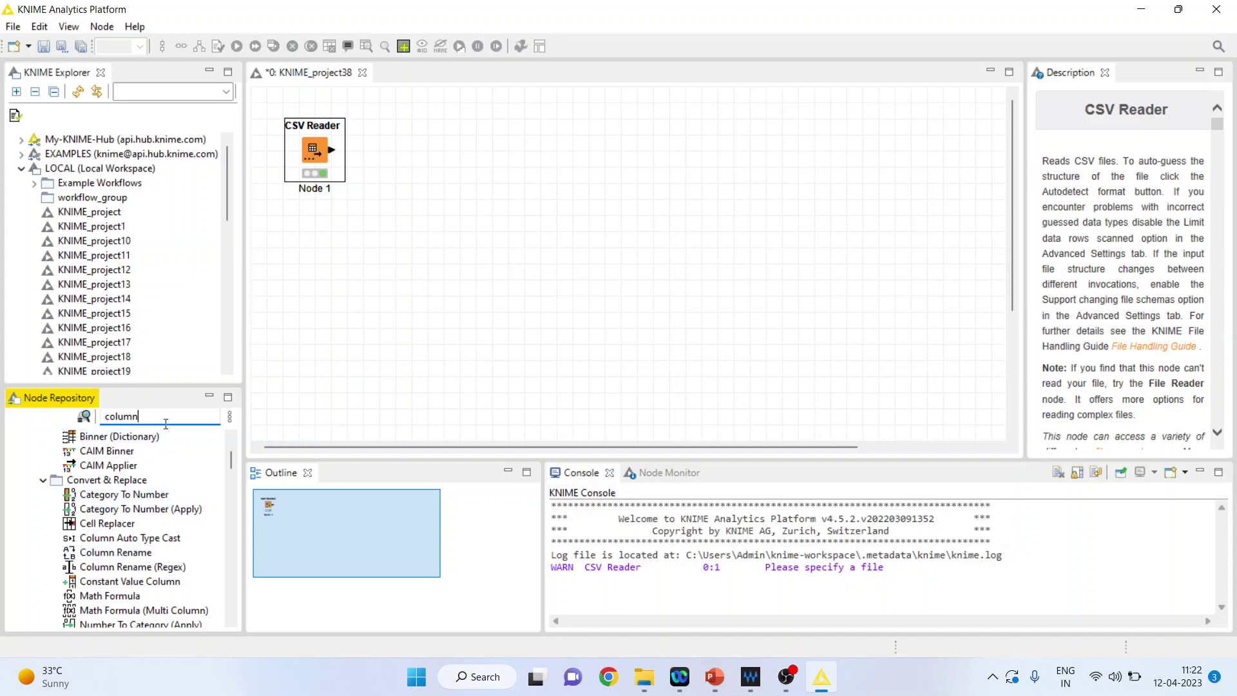
{"action": "type", "text": "c"}
{"action": "key", "text": "BackSpace"}
{"action": "type", "text": "fil"}
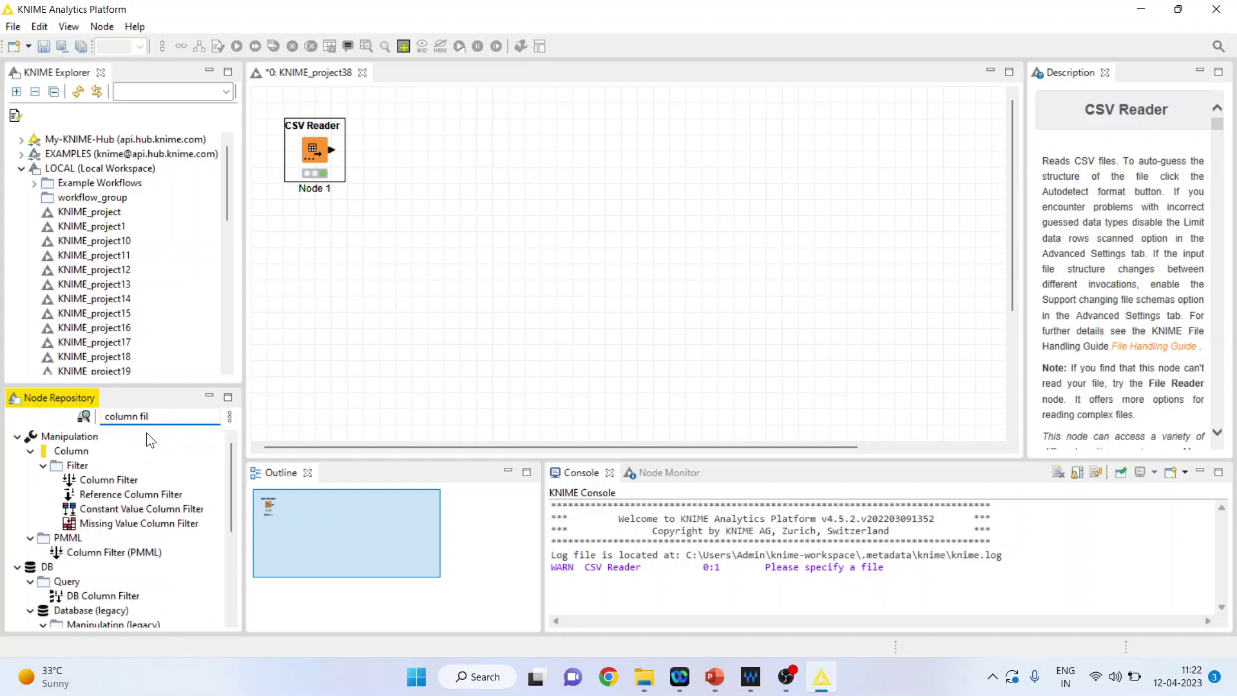
{"action": "double_click", "coordinate": [113, 485]}
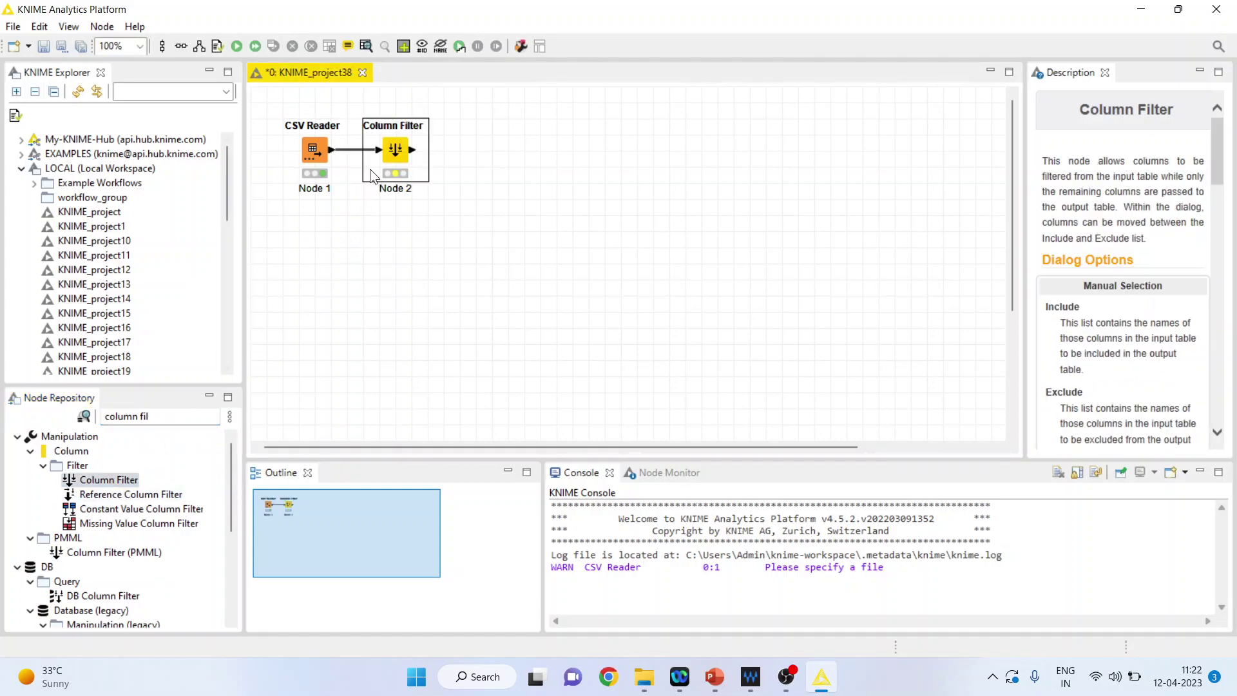
Step: Configure the Column Filter to include only Age, RestingBP, Cholesterol, MaxHR and HeartDisease, excluding all other columns
{"action": "right_click", "coordinate": [394, 153]}
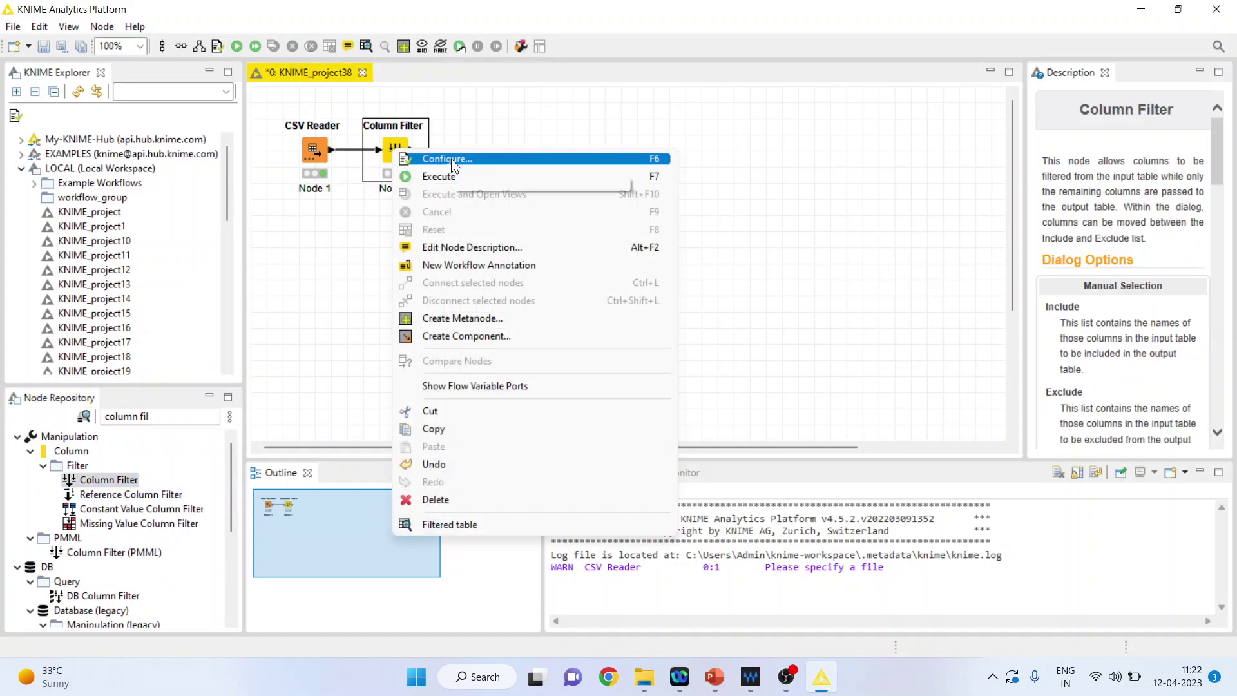
{"action": "left_click", "coordinate": [451, 158]}
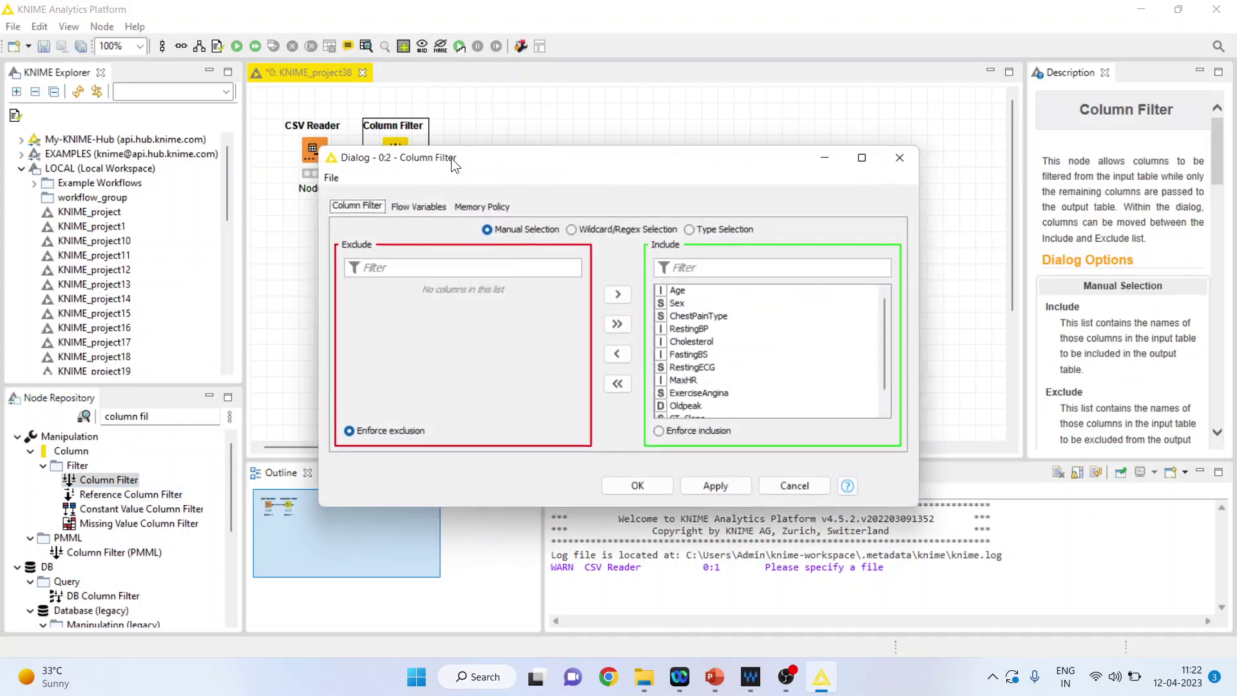
{"action": "left_click", "coordinate": [617, 385]}
{"action": "left_click", "coordinate": [369, 292]}
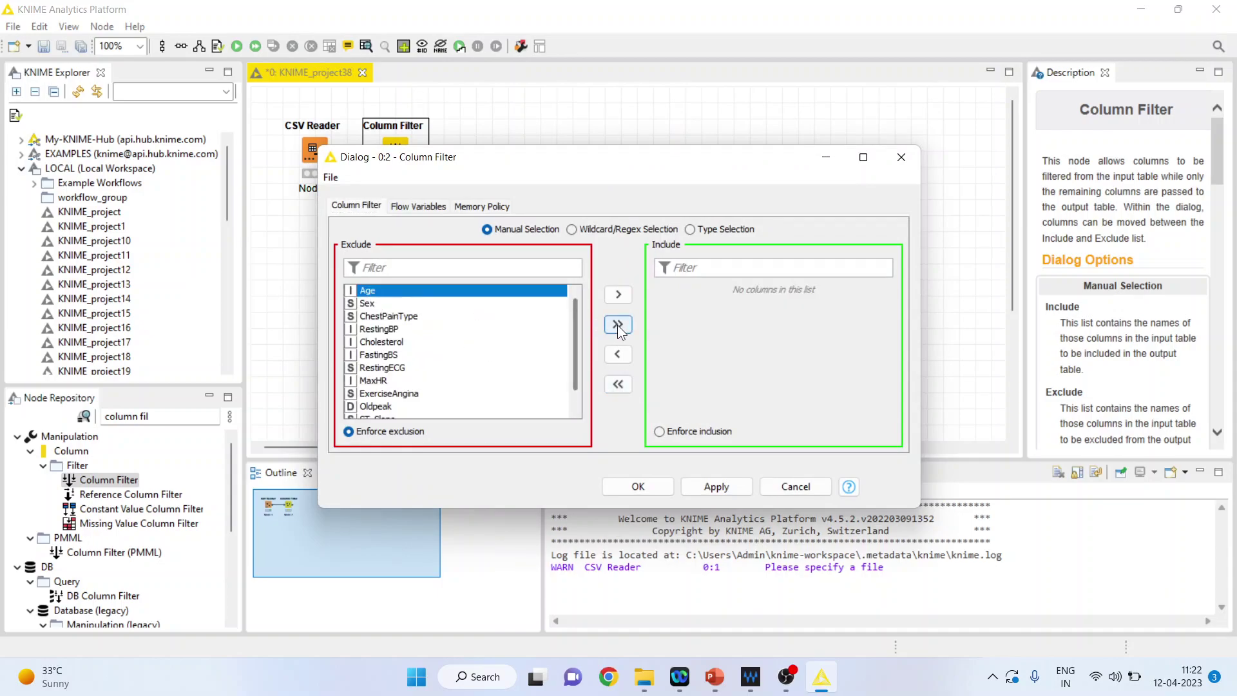
{"action": "left_click", "coordinate": [617, 295]}
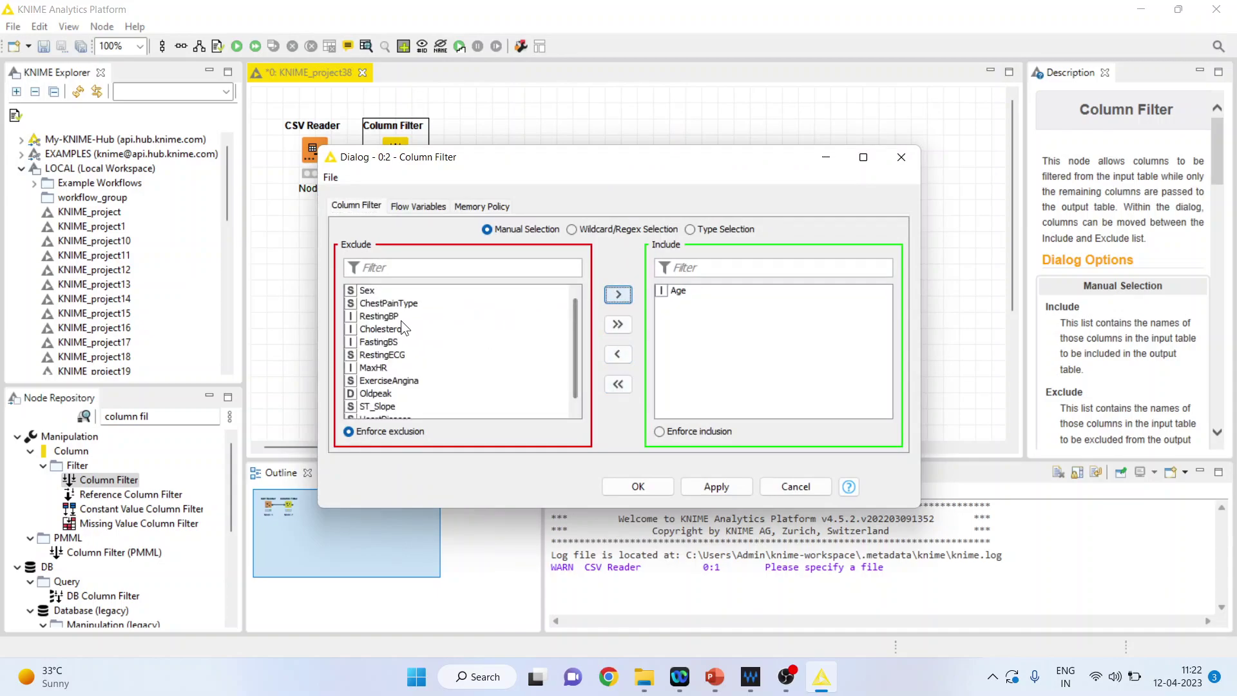
{"action": "left_click", "coordinate": [388, 317]}
{"action": "left_click", "coordinate": [616, 298]}
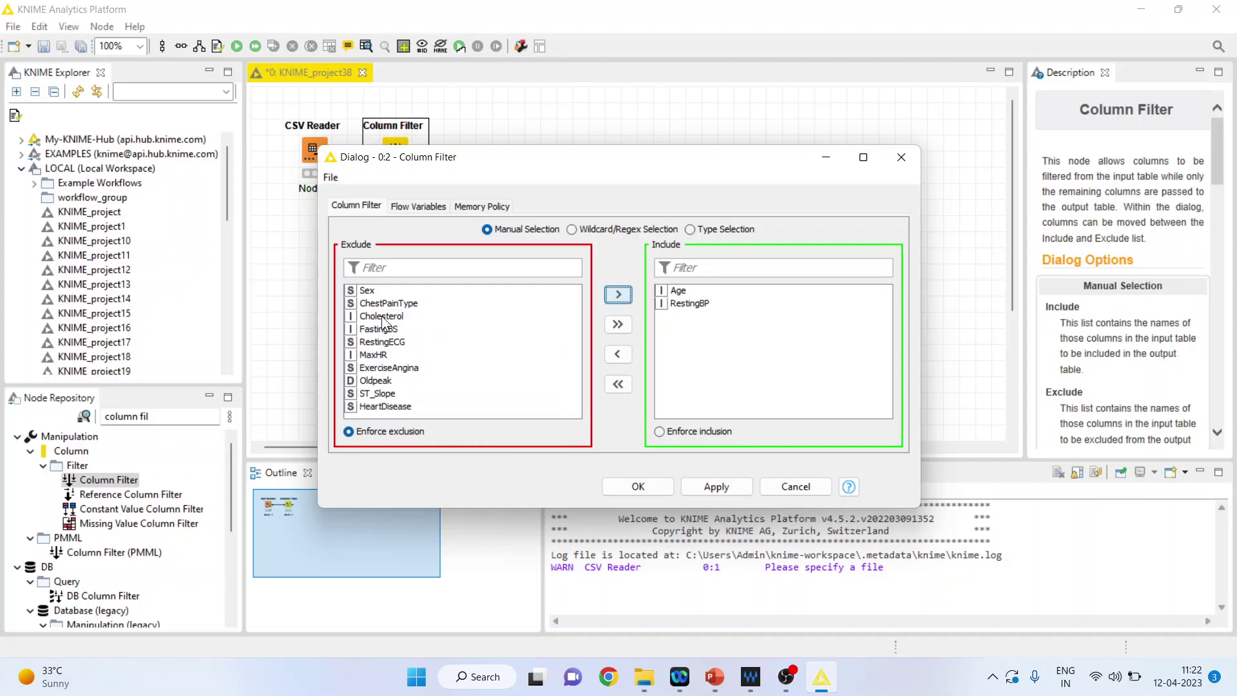
{"action": "left_click", "coordinate": [523, 316]}
{"action": "left_click", "coordinate": [618, 295]}
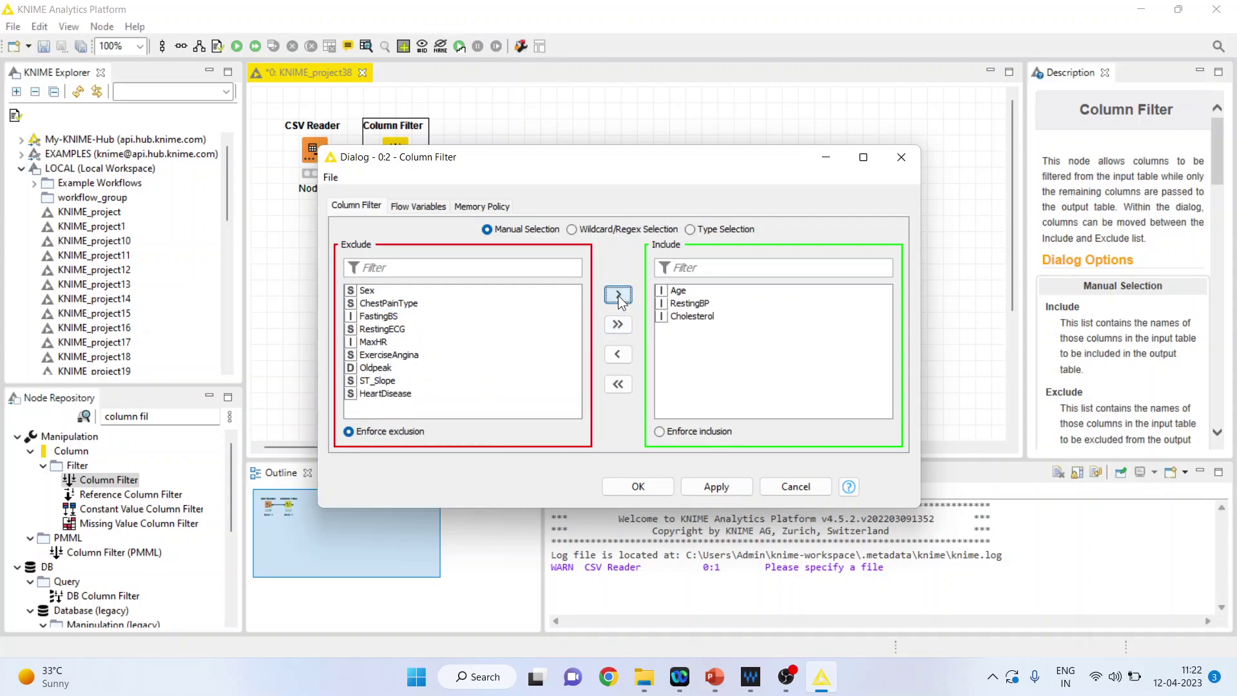
{"action": "left_click", "coordinate": [373, 342]}
{"action": "left_click", "coordinate": [619, 294]}
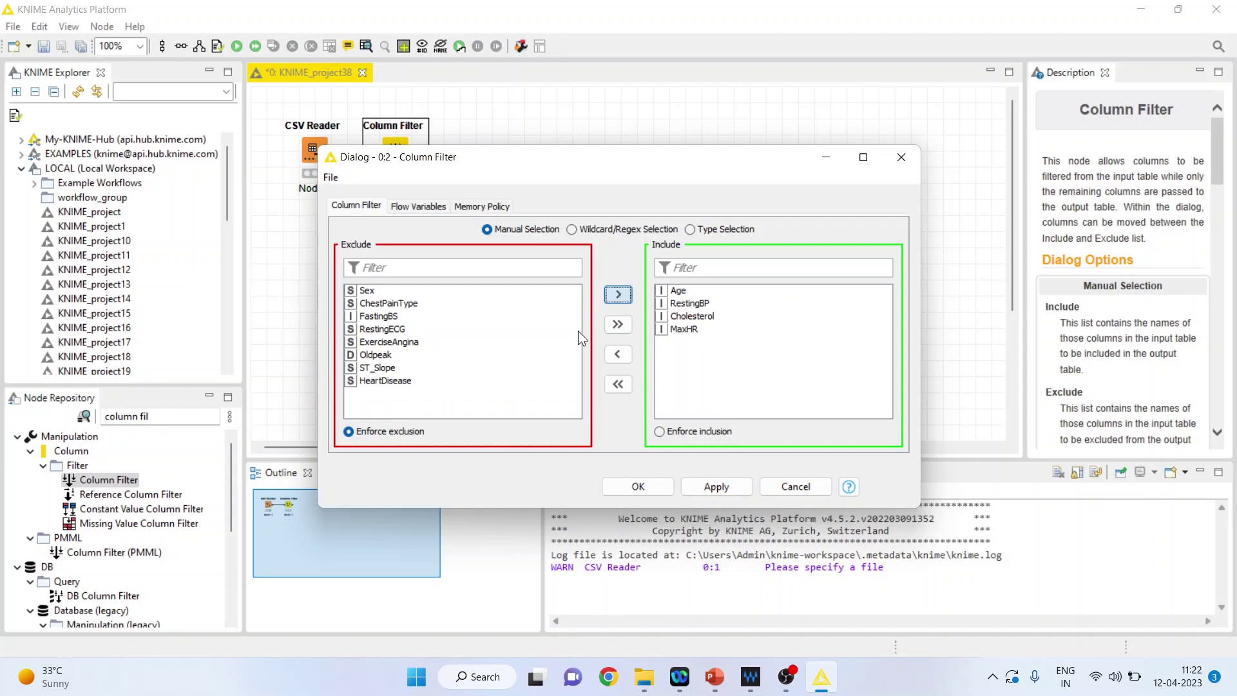
{"action": "left_click", "coordinate": [407, 384]}
{"action": "left_click", "coordinate": [627, 297]}
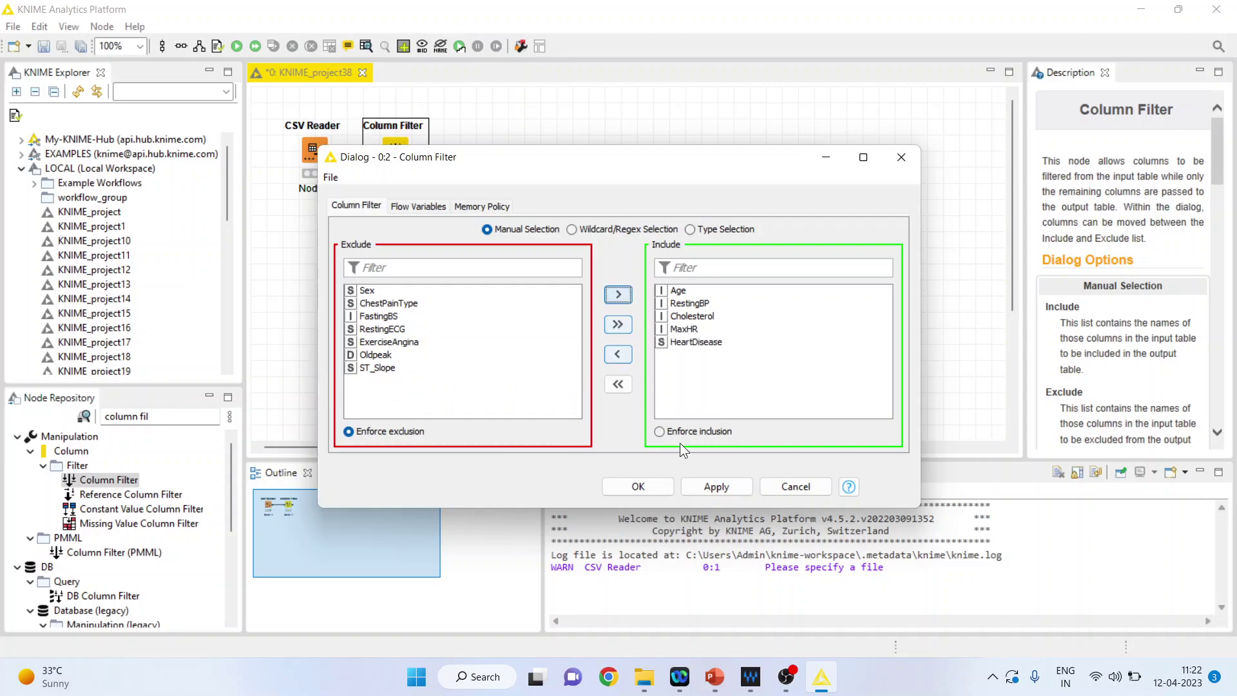
{"action": "left_click", "coordinate": [645, 485]}
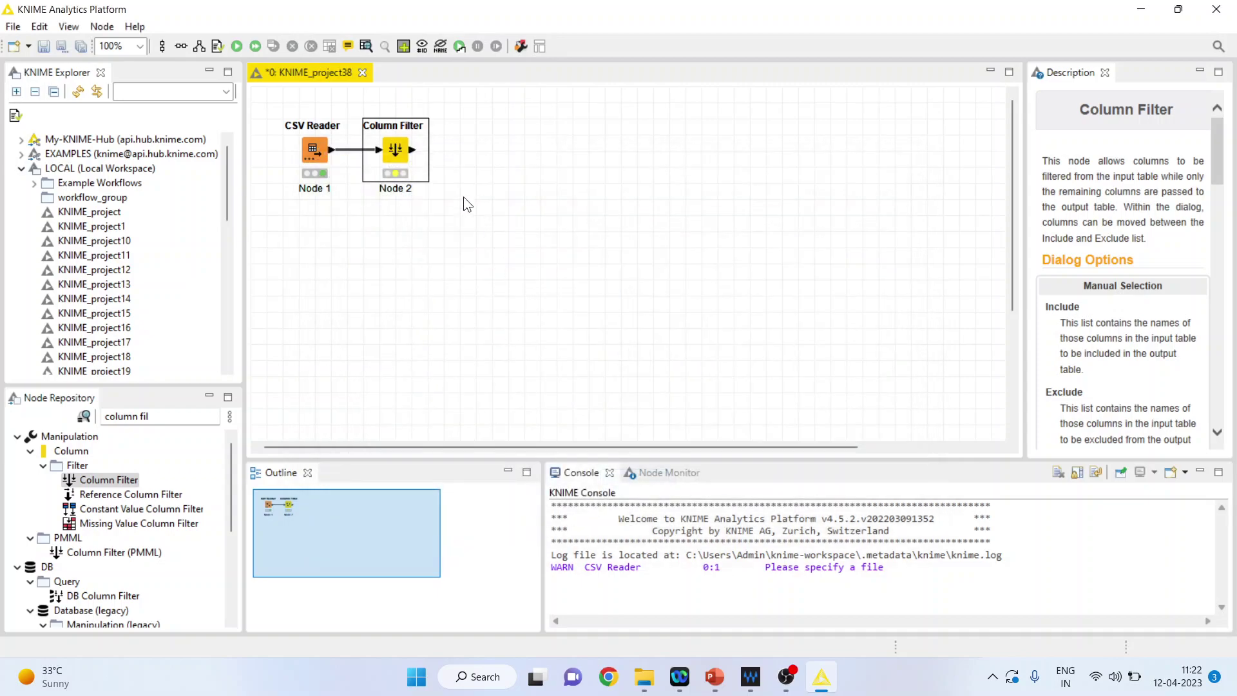
Step: Execute the Column Filter node and open its filtered output table
{"action": "right_click", "coordinate": [400, 153]}
{"action": "left_click", "coordinate": [447, 183]}
{"action": "right_click", "coordinate": [389, 152]}
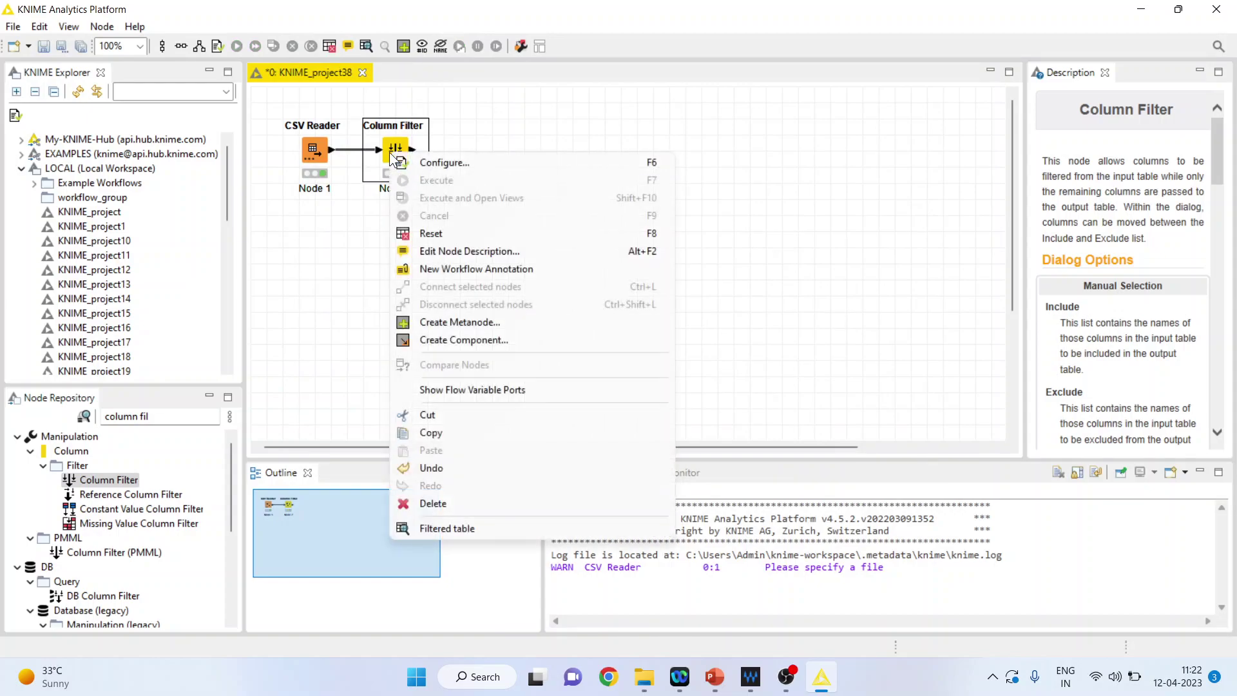
{"action": "left_click", "coordinate": [508, 523]}
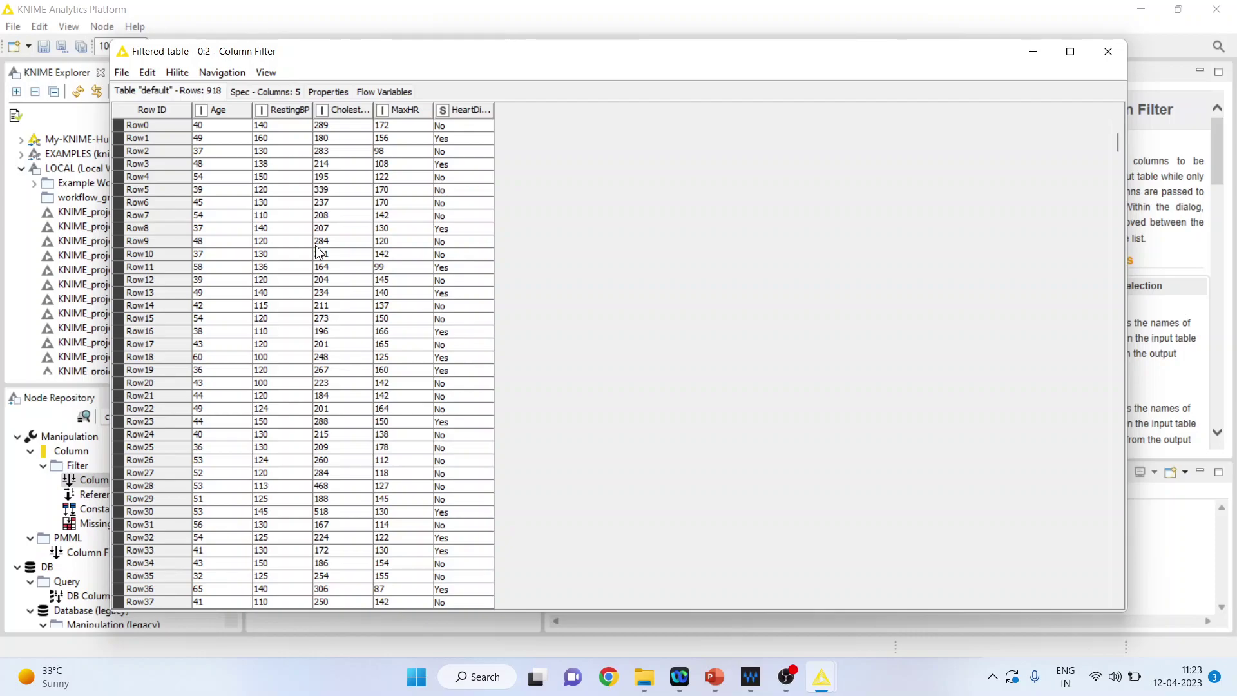
Step: Examine the HeartDisease target column and the Age, RestingBP, Cholesterol and MaxHR columns in the filtered table, and close it
{"action": "left_click_drag", "start_coordinate": [470, 137], "coordinate": [450, 418]}
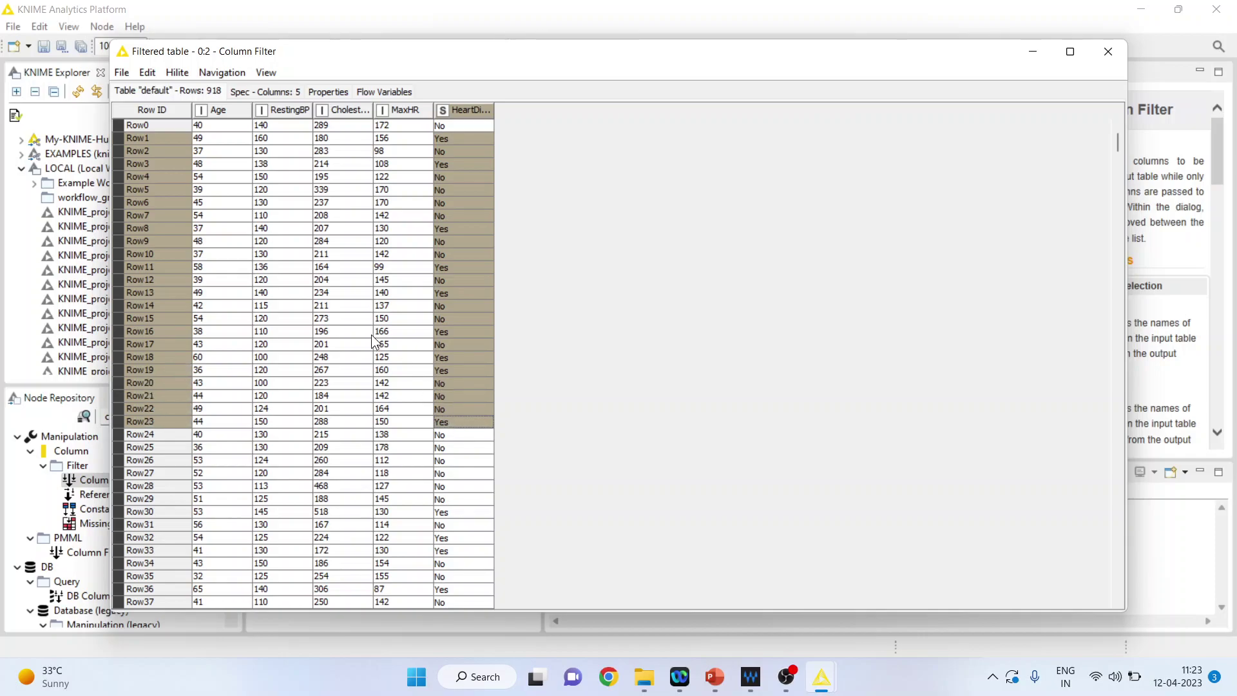
{"action": "left_click_drag", "start_coordinate": [204, 138], "coordinate": [395, 417]}
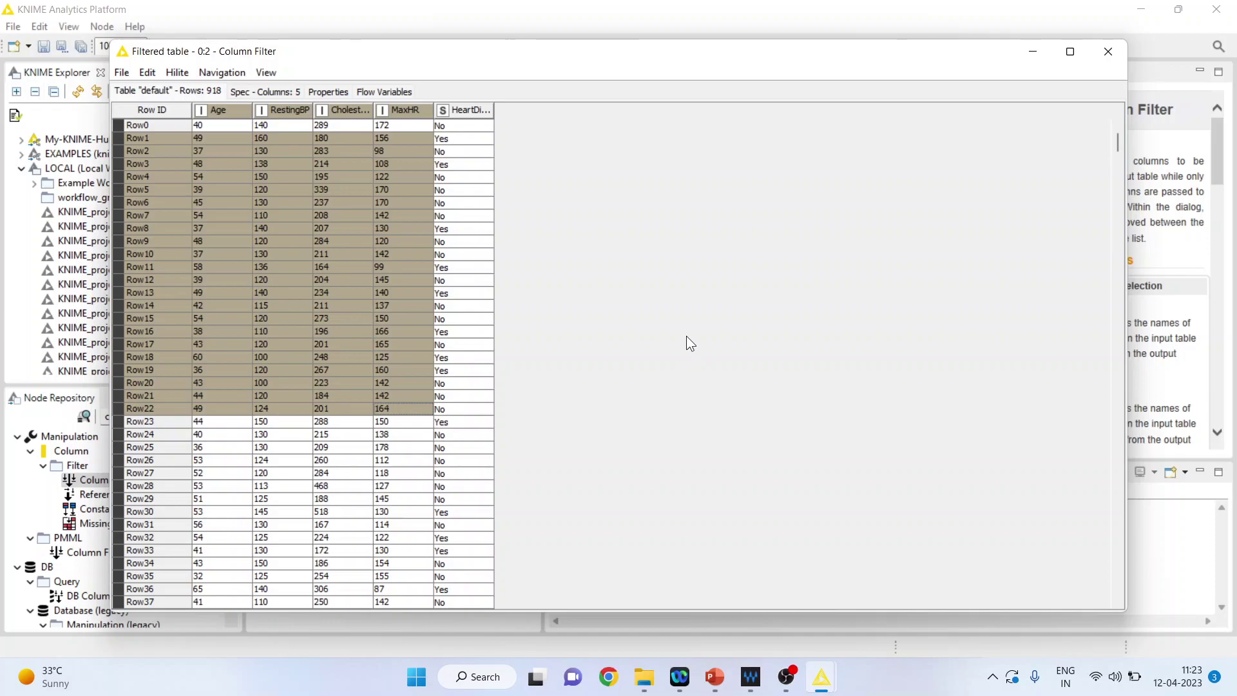
{"action": "left_click", "coordinate": [1108, 51]}
Step: Search the node repository for "color m" and add a Color Manager node connected to the Column Filter
{"action": "left_click", "coordinate": [154, 423]}
{"action": "key", "text": "BackSpace"}
{"action": "key", "text": "BackSpace"}
{"action": "key", "text": "BackSpace"}
{"action": "key", "text": "BackSpace"}
{"action": "key", "text": "BackSpace"}
{"action": "key", "text": "BackSpace"}
{"action": "key", "text": "BackSpace"}
{"action": "type", "text": "or m"}
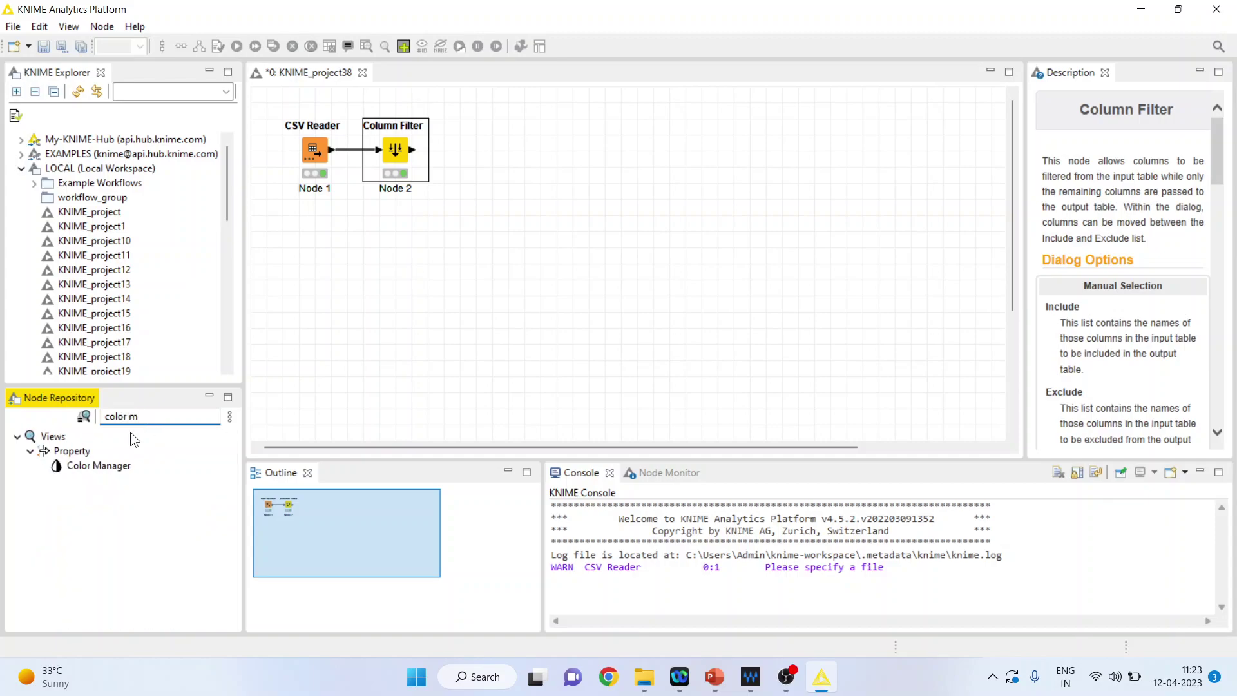
{"action": "double_click", "coordinate": [117, 468]}
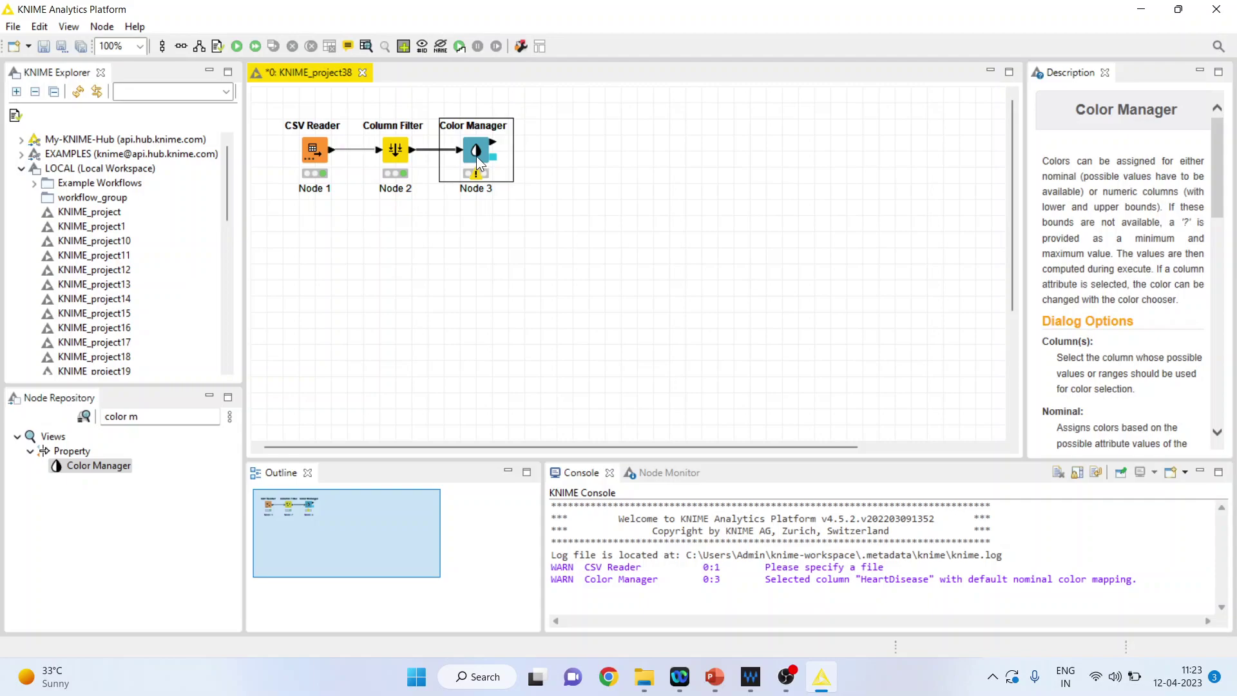
Step: Configure the Color Manager to color the nominal HeartDisease values No and Yes with palette Set 1, and execute the node
{"action": "right_click", "coordinate": [478, 163]}
{"action": "left_click", "coordinate": [521, 161]}
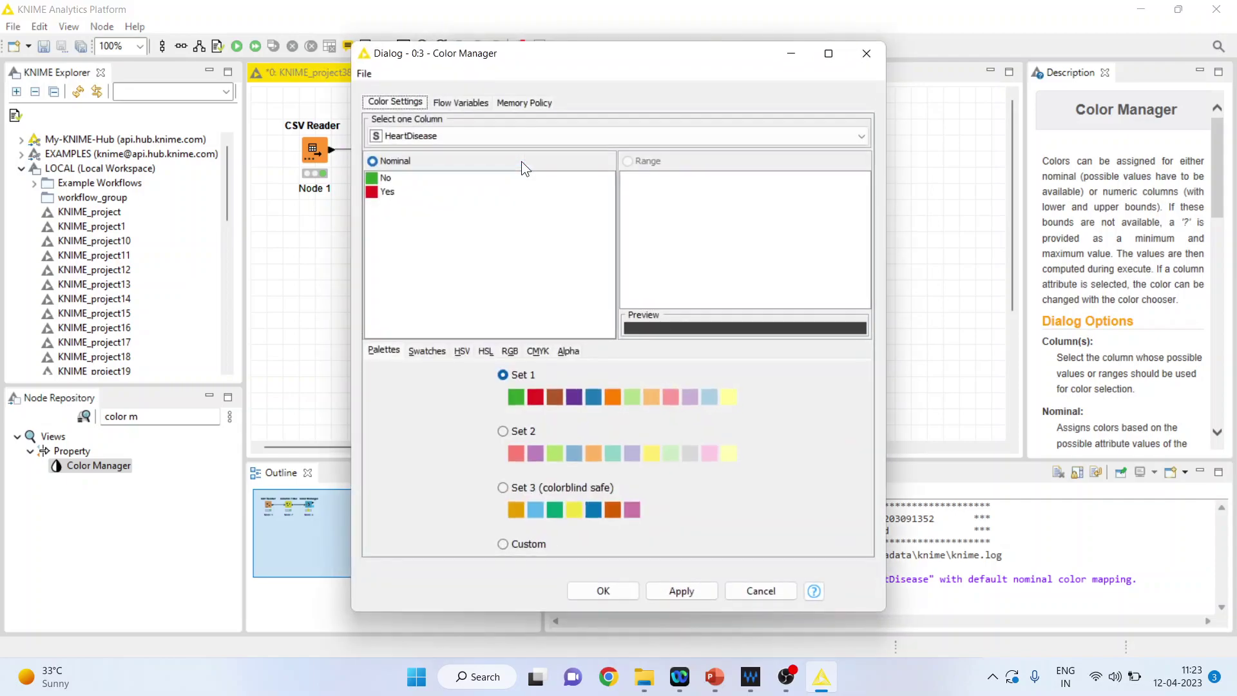
{"action": "left_click", "coordinate": [863, 136]}
{"action": "left_click", "coordinate": [864, 135]}
{"action": "left_click", "coordinate": [388, 192]}
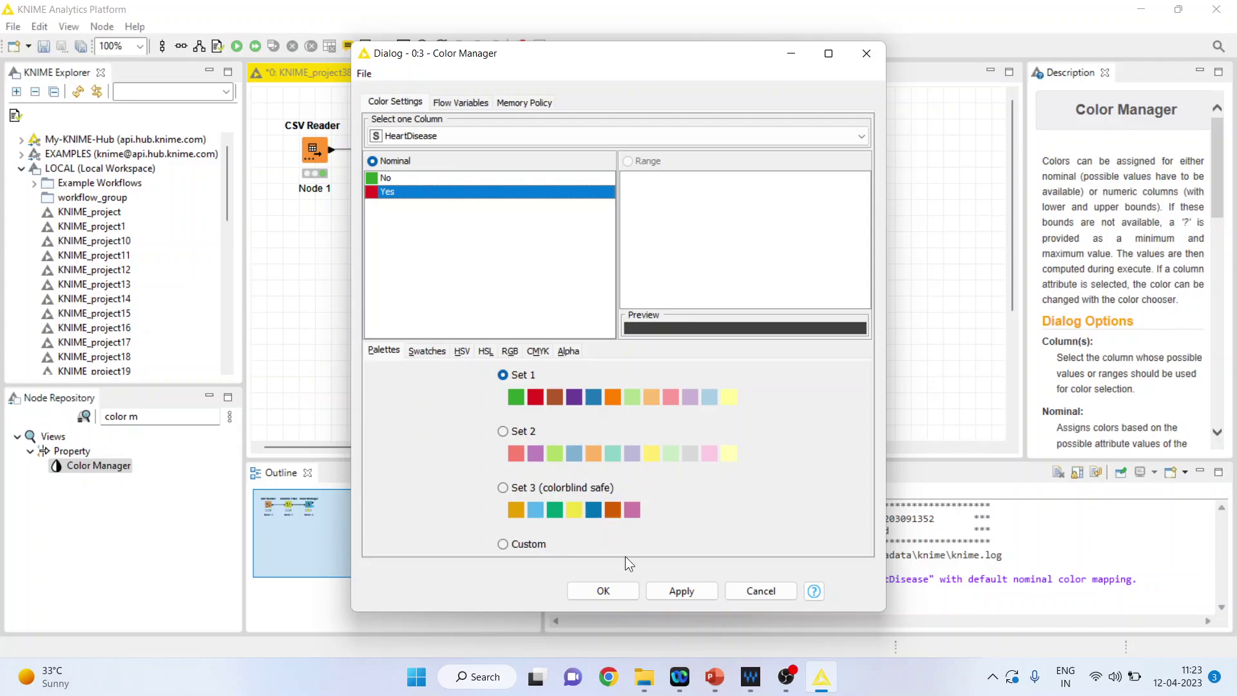
{"action": "left_click", "coordinate": [621, 592]}
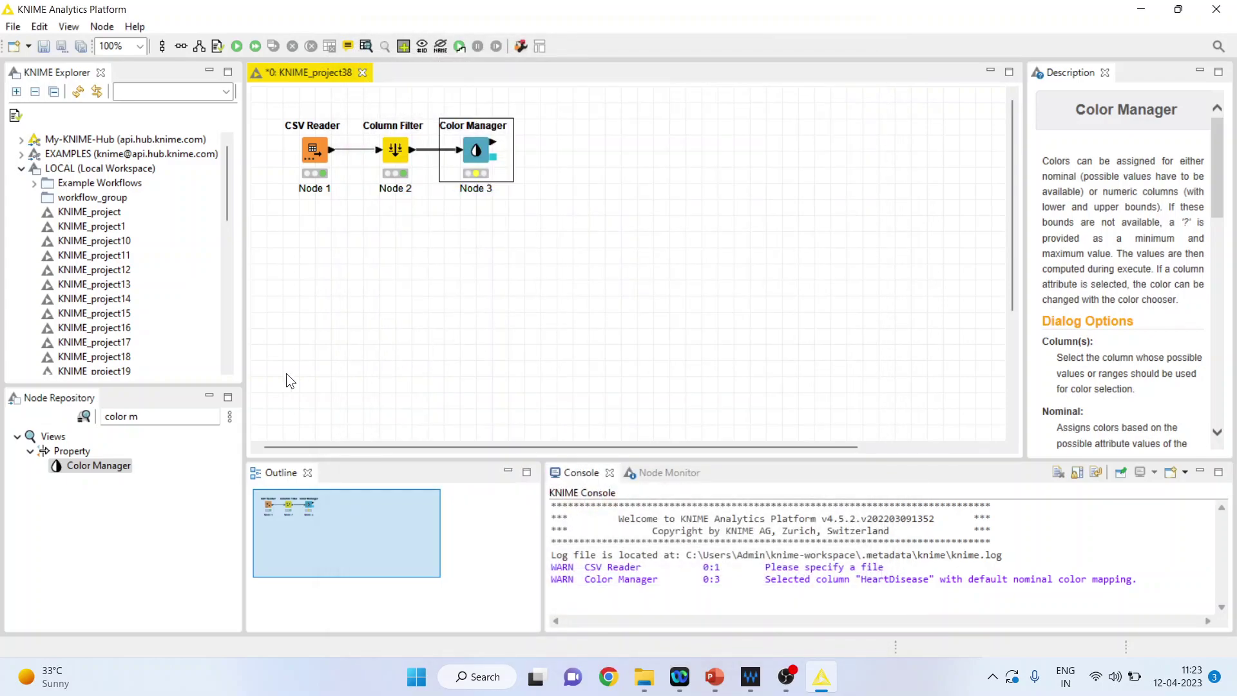
{"action": "left_click", "coordinate": [160, 417]}
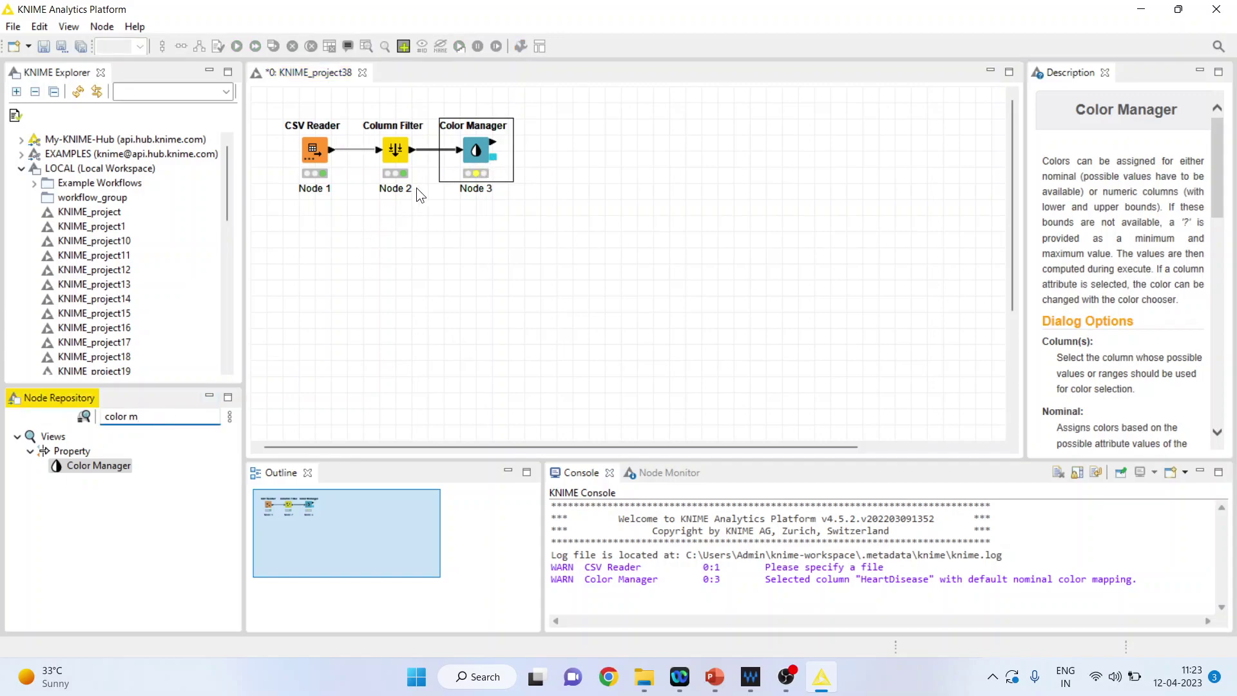
{"action": "right_click", "coordinate": [481, 157]}
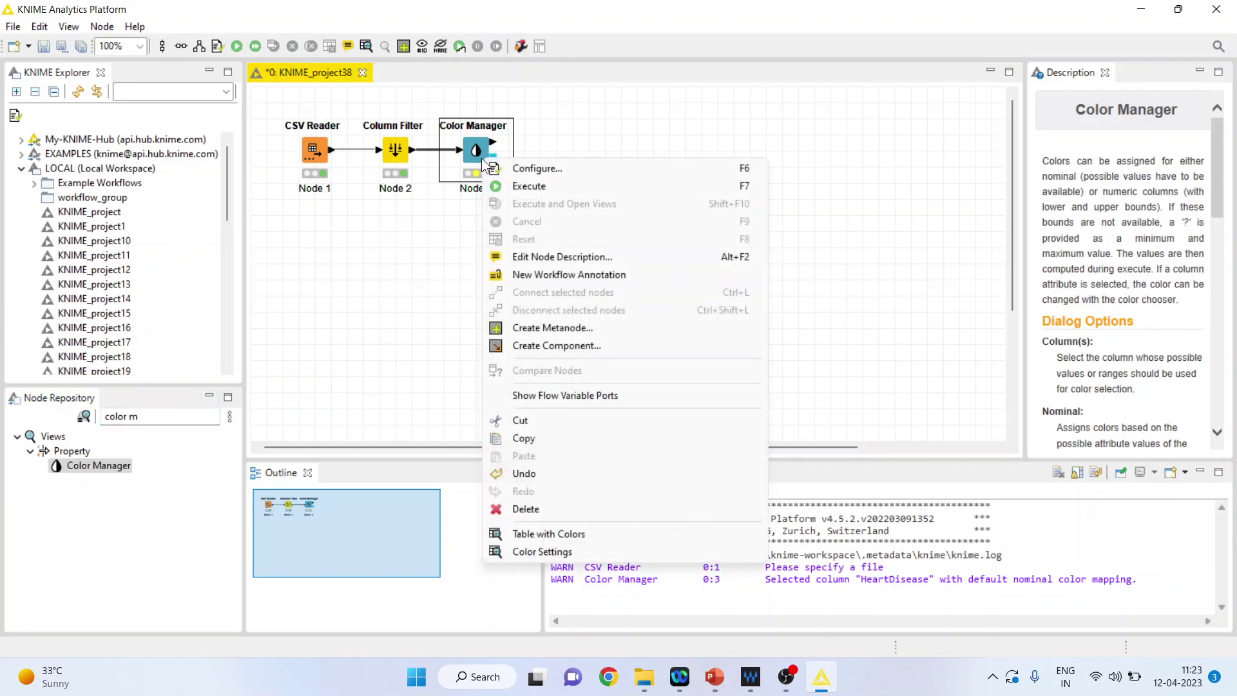
{"action": "left_click", "coordinate": [523, 183]}
Step: Search the node repository for "partit" and add a Partitioning node connected to the Color Manager's table output
{"action": "left_click", "coordinate": [172, 418]}
{"action": "key", "text": "BackSpace"}
{"action": "key", "text": "BackSpace"}
{"action": "key", "text": "BackSpace"}
{"action": "key", "text": "BackSpace"}
{"action": "key", "text": "BackSpace"}
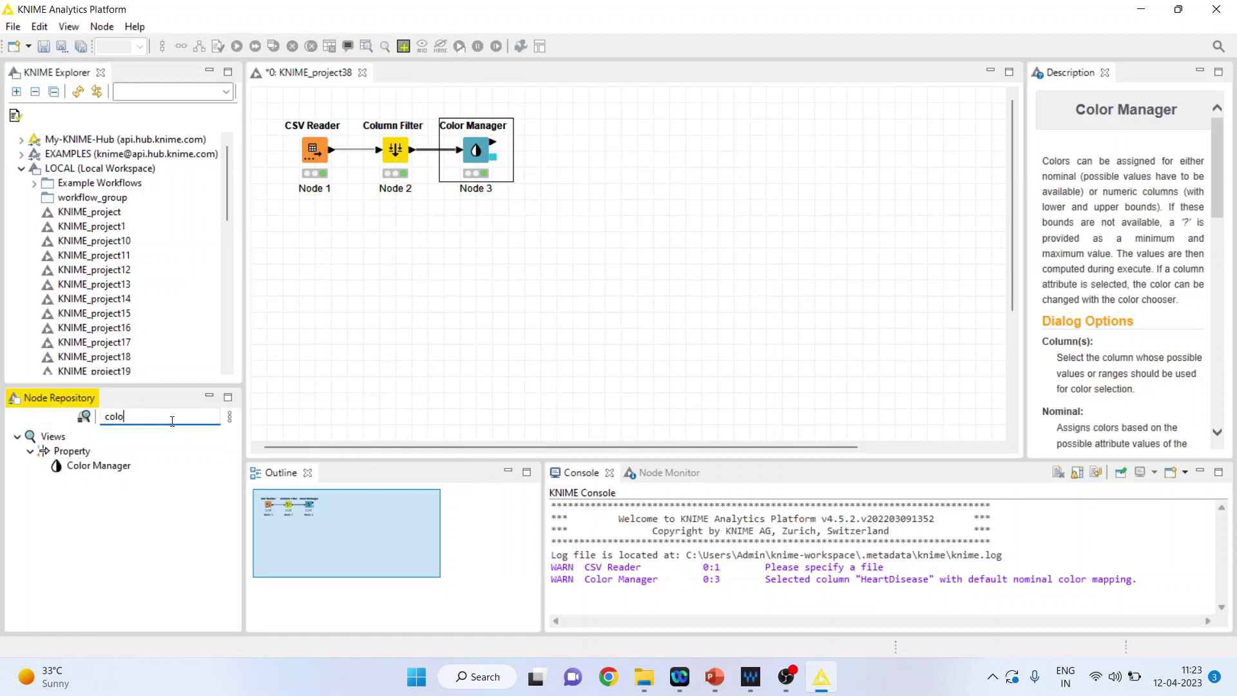
{"action": "key", "text": "BackSpace"}
{"action": "type", "text": "par"}
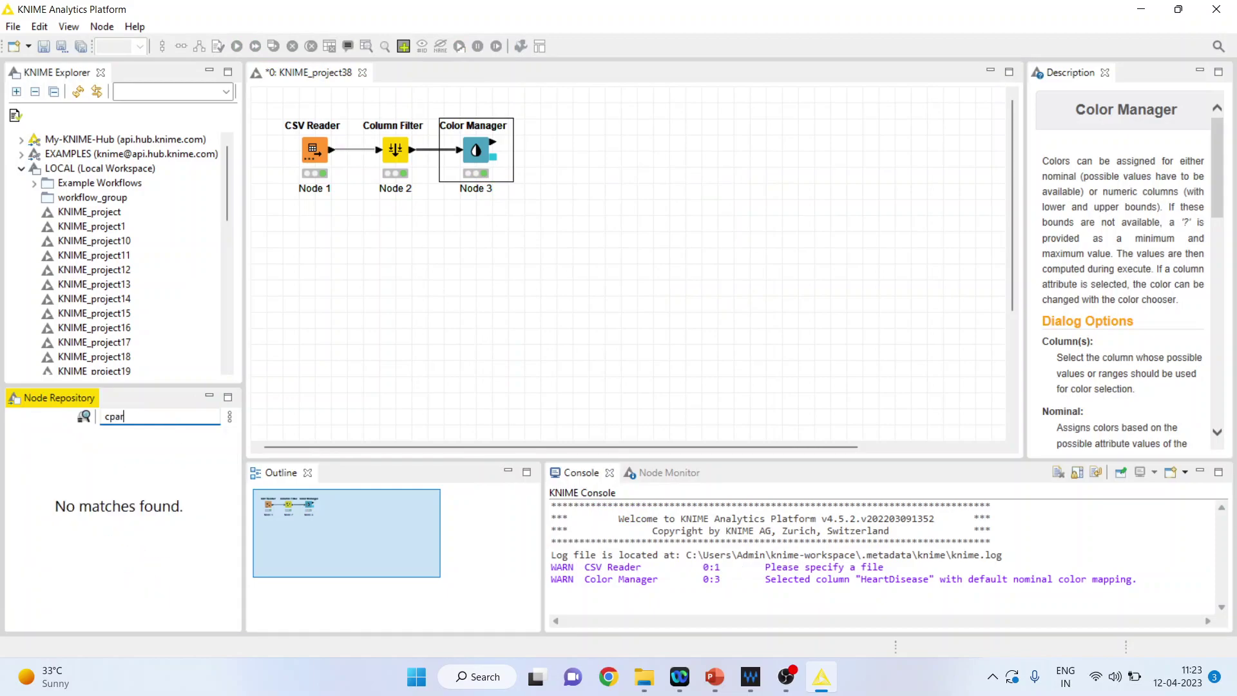
{"action": "key", "text": "BackSpace"}
{"action": "key", "text": "BackSpace"}
{"action": "key", "text": "BackSpace"}
{"action": "key", "text": "BackSpace"}
{"action": "type", "text": "pa"}
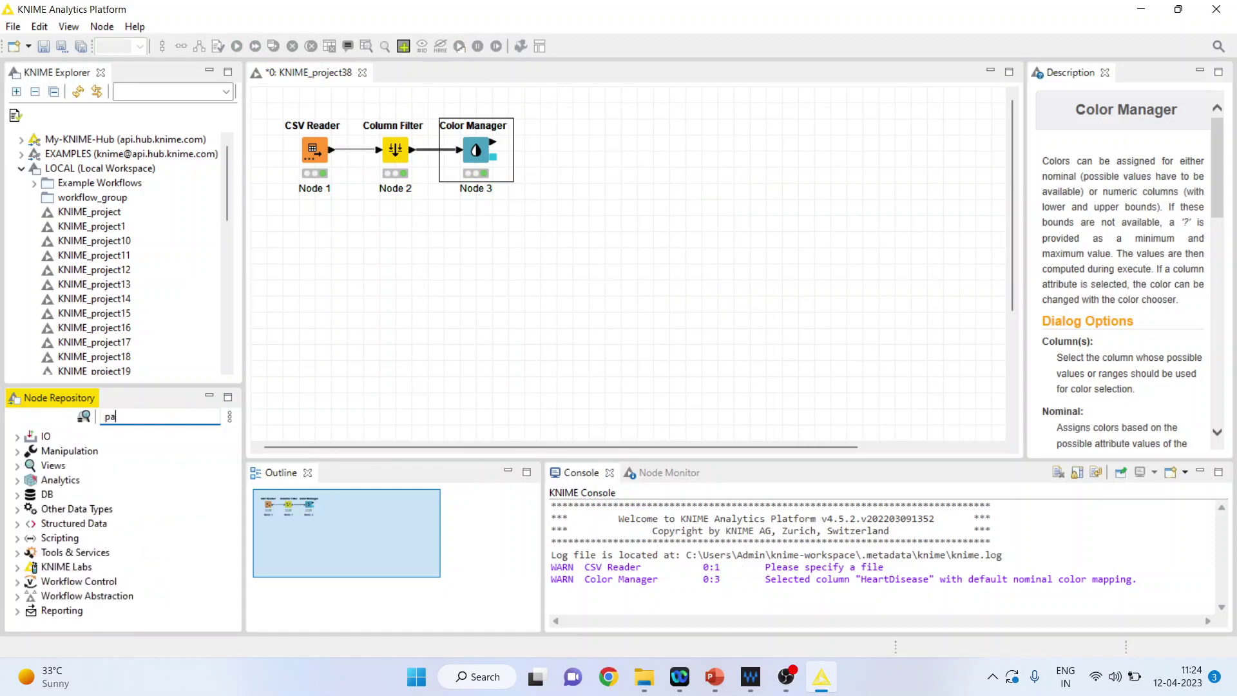
{"action": "type", "text": "rtit"}
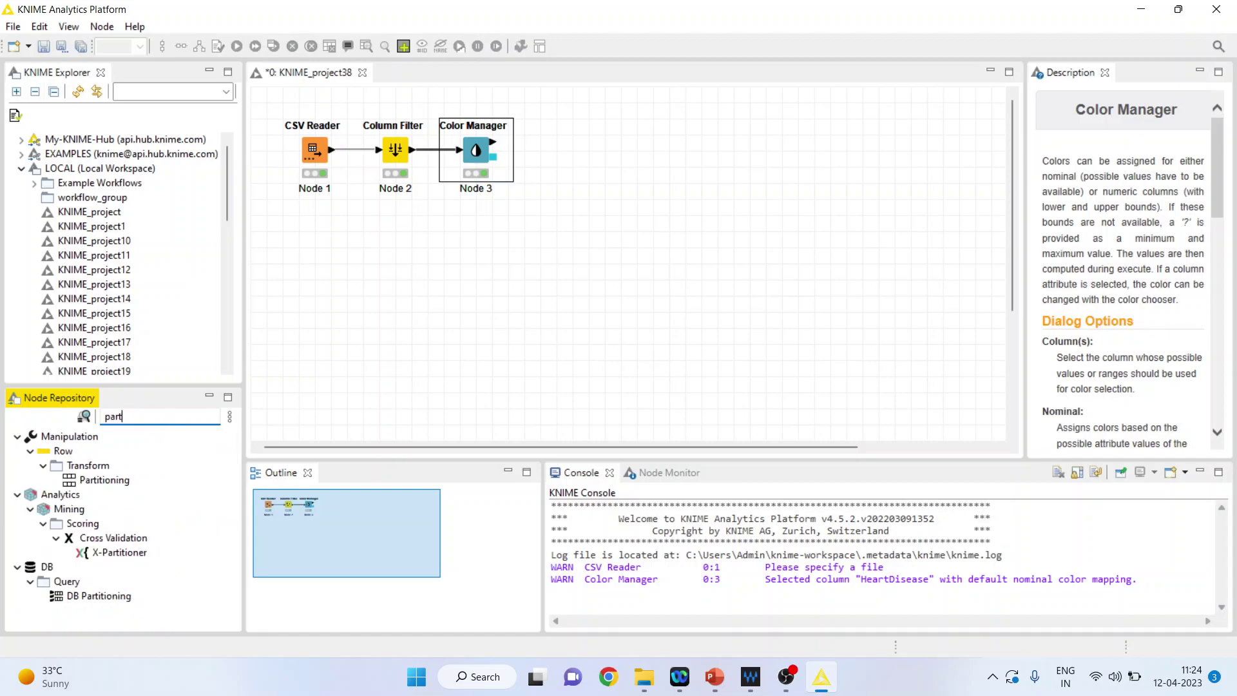
{"action": "double_click", "coordinate": [103, 480]}
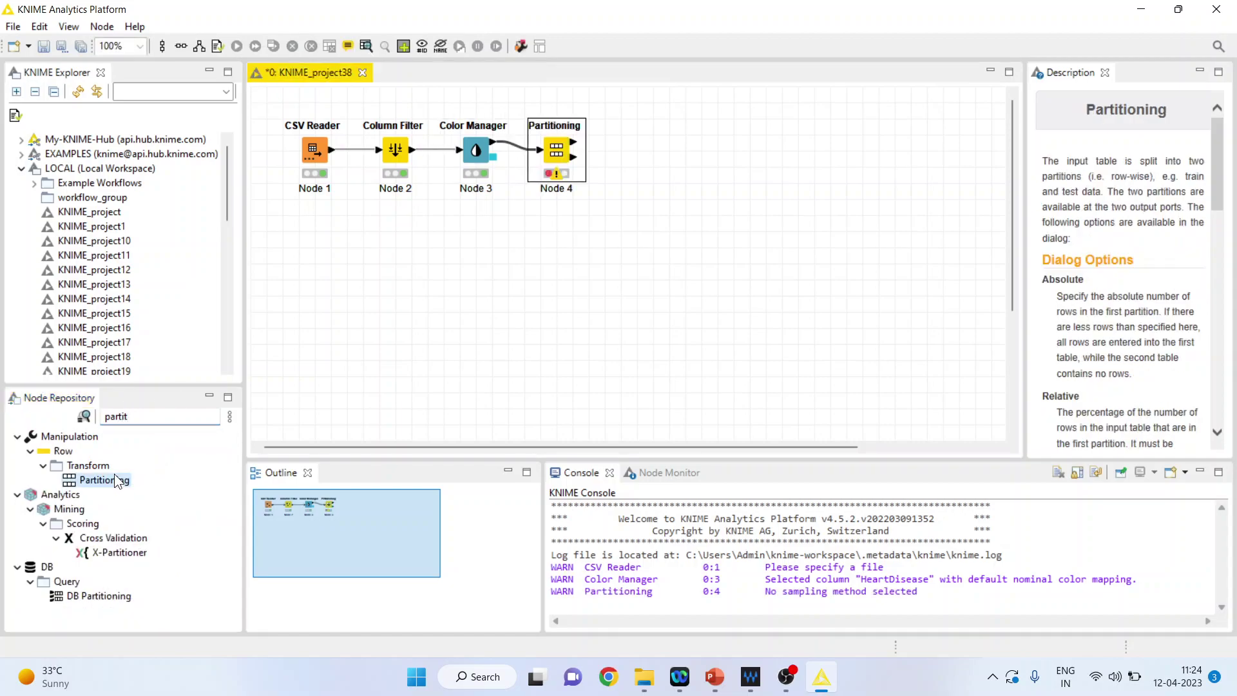
Step: Configure the Partitioning node with a relative first partition of 80% and stratified sampling on HeartDisease, and execute it
{"action": "right_click", "coordinate": [562, 154]}
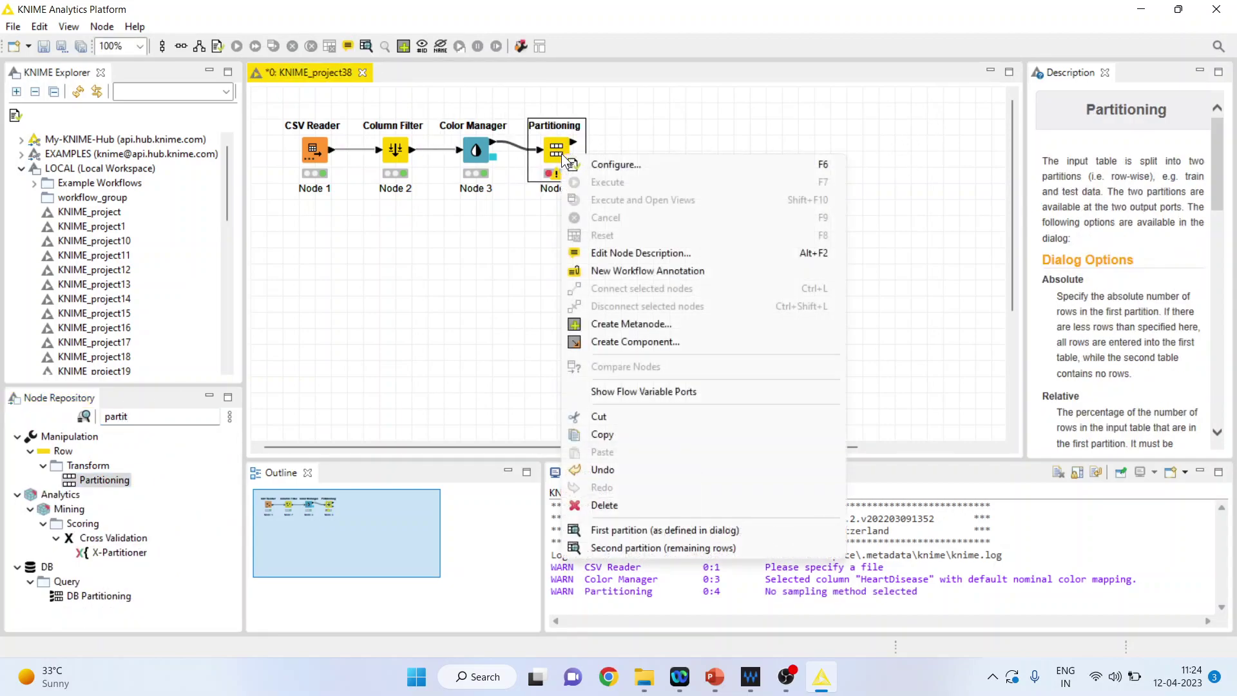
{"action": "left_click", "coordinate": [614, 168]}
{"action": "left_click", "coordinate": [479, 381]}
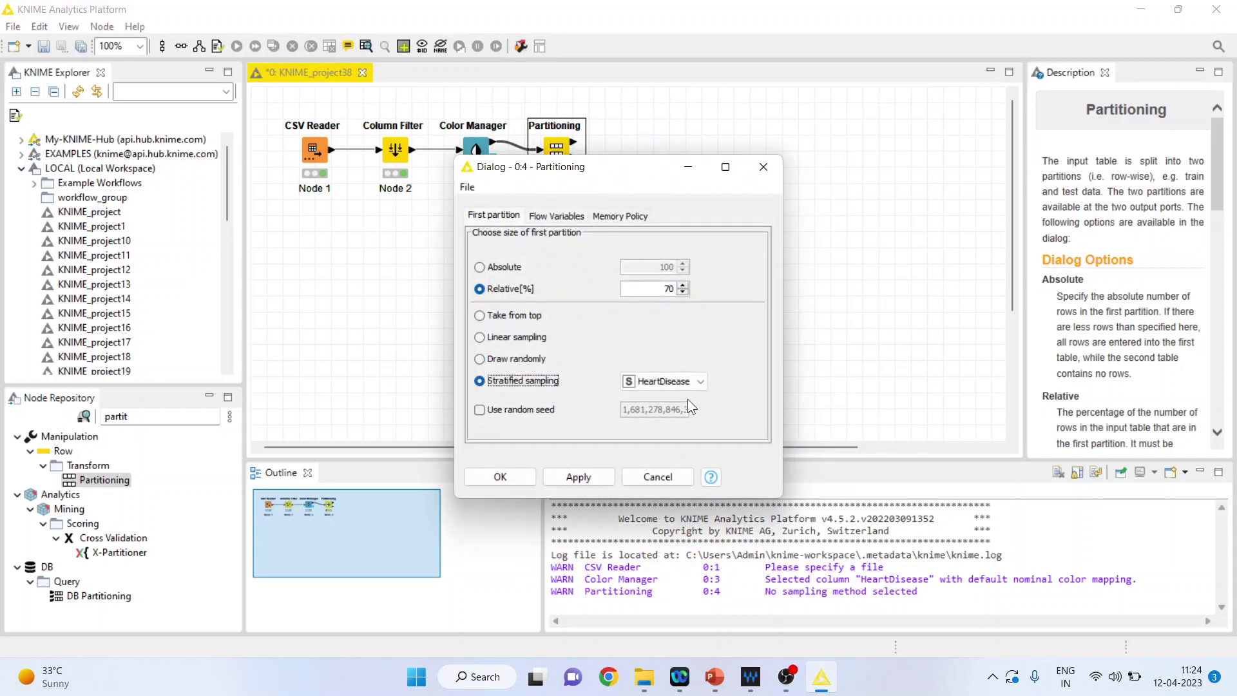
{"action": "left_click", "coordinate": [683, 285]}
{"action": "left_click", "coordinate": [683, 285]}
{"action": "left_click", "coordinate": [500, 477]}
{"action": "right_click", "coordinate": [558, 157]}
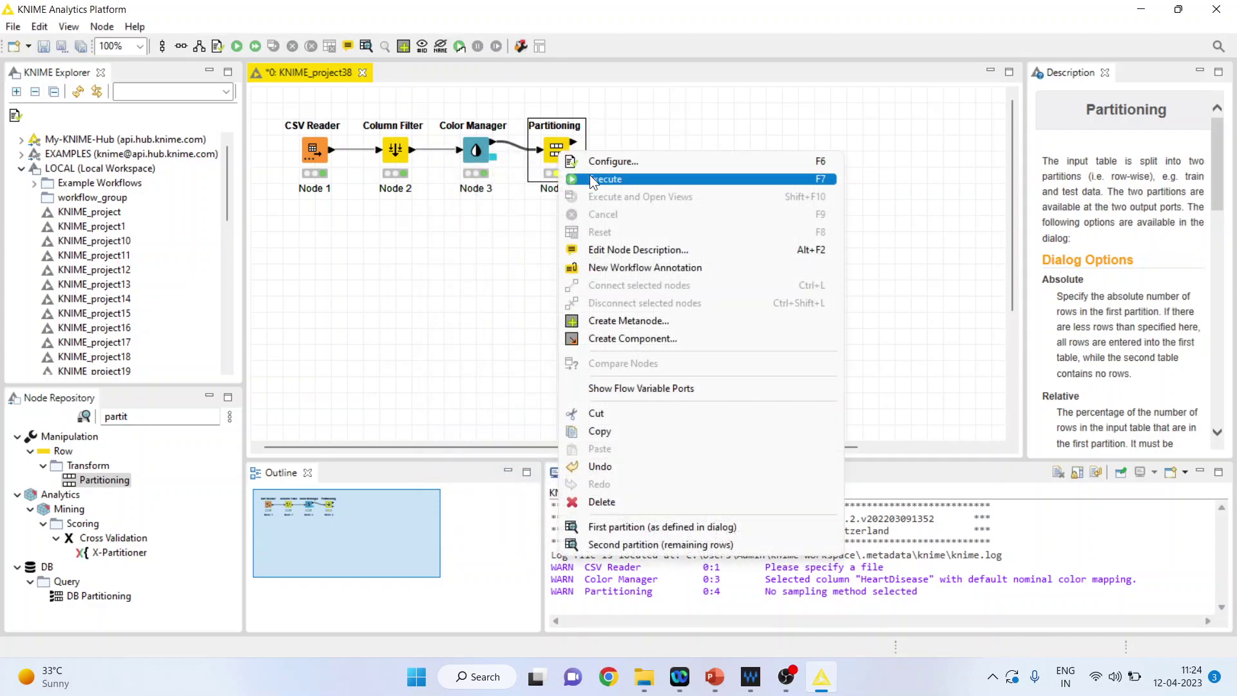
{"action": "left_click", "coordinate": [593, 180]}
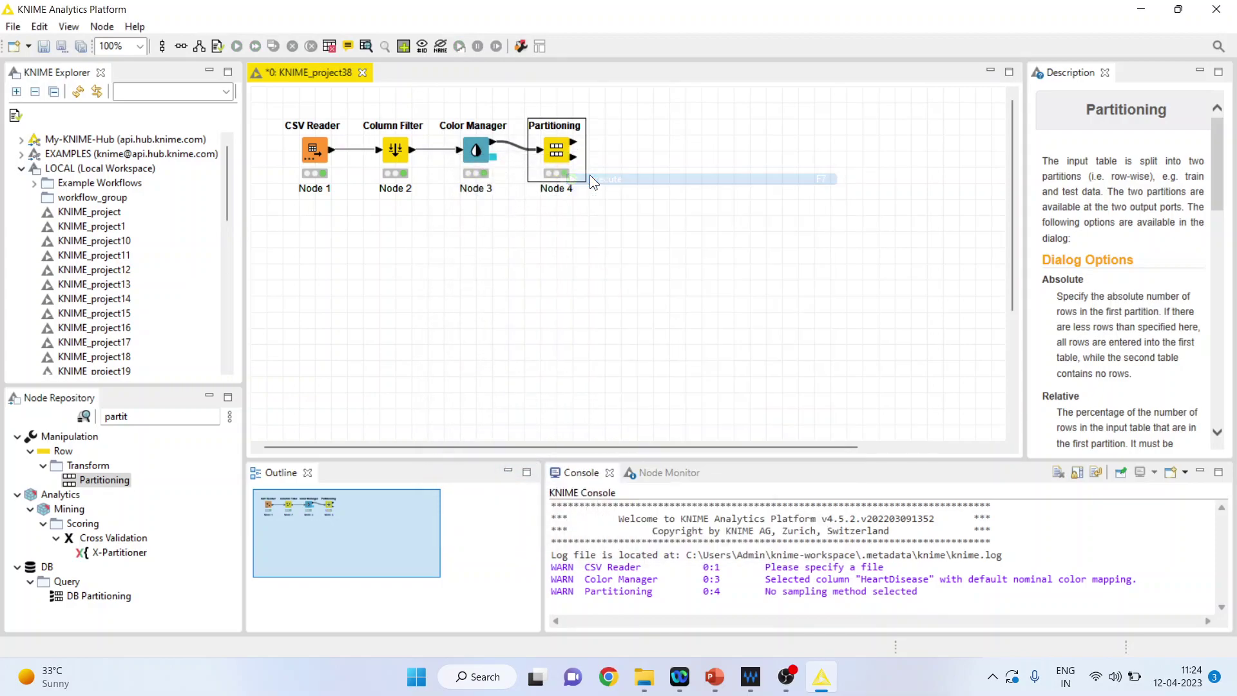
Step: Search the node repository for "learn"
{"action": "left_click", "coordinate": [140, 417]}
{"action": "key", "text": "BackSpace"}
{"action": "key", "text": "BackSpace"}
{"action": "key", "text": "BackSpace"}
{"action": "key", "text": "BackSpace"}
{"action": "key", "text": "BackSpace"}
{"action": "key", "text": "BackSpace"}
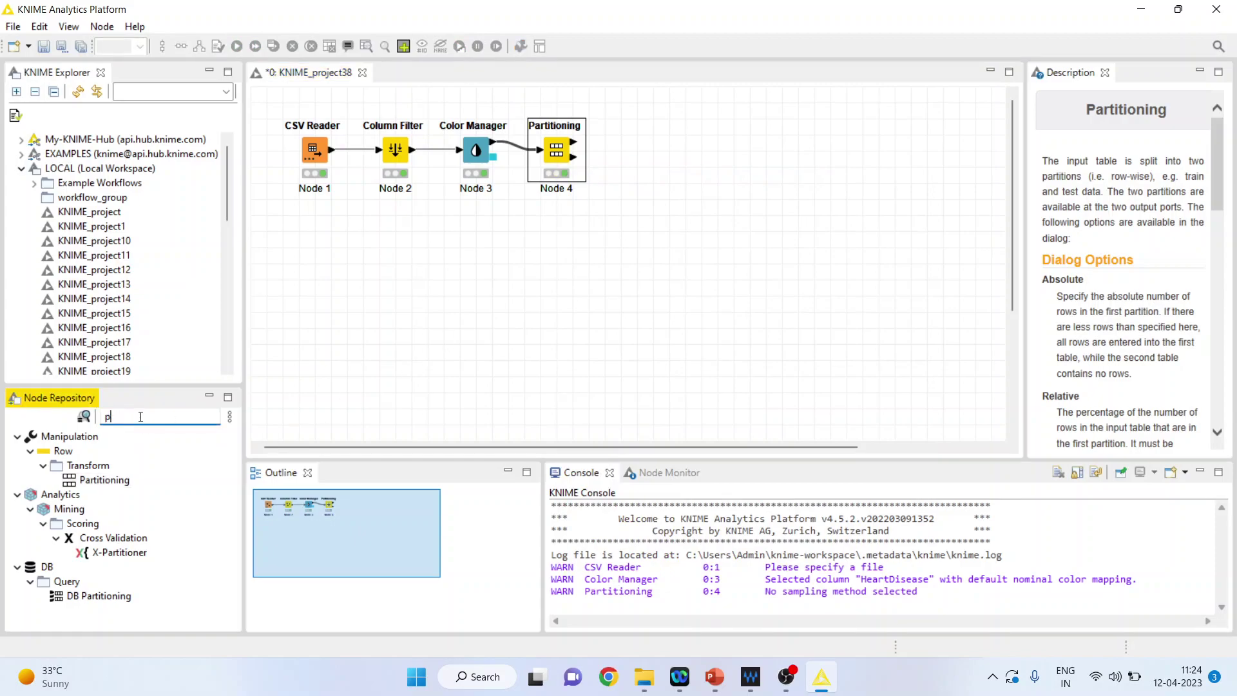
{"action": "type", "text": "learn"}
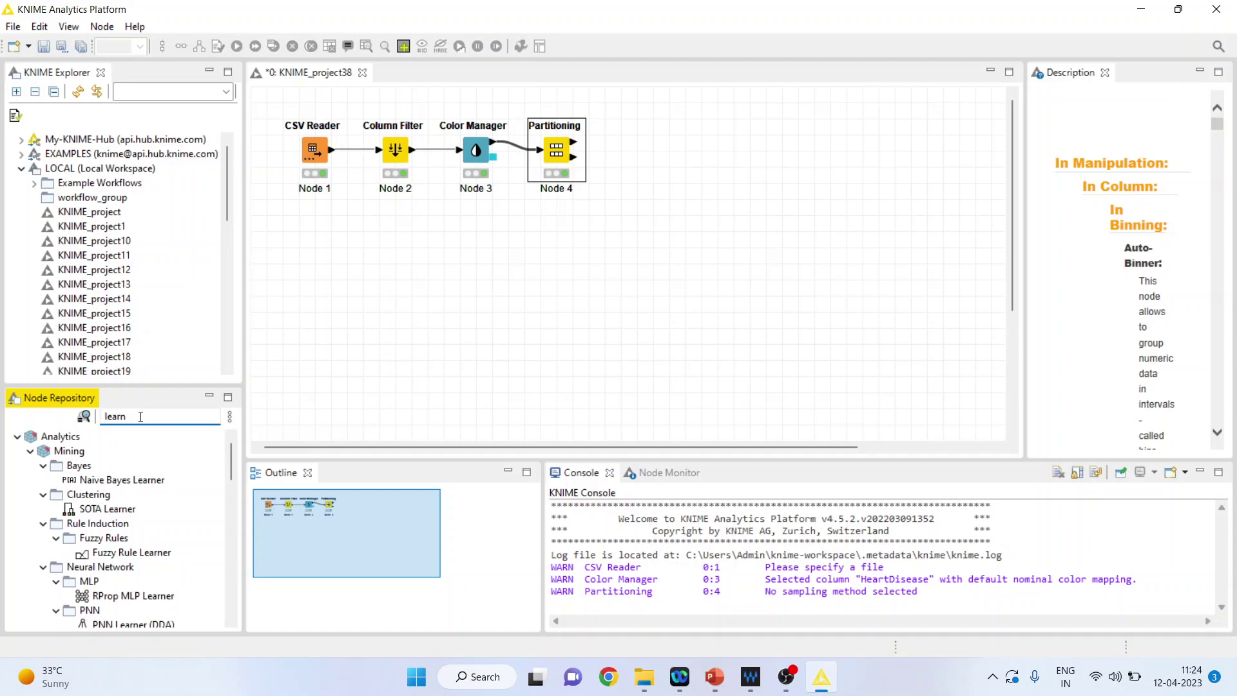
Step: Search the node repository for "decision tree" and add a Decision Tree Learner node connected to the Partitioning node's first output
{"action": "key", "text": "BackSpace"}
{"action": "key", "text": "BackSpace"}
{"action": "key", "text": "BackSpace"}
{"action": "key", "text": "BackSpace"}
{"action": "key", "text": "BackSpace"}
{"action": "type", "text": "de"}
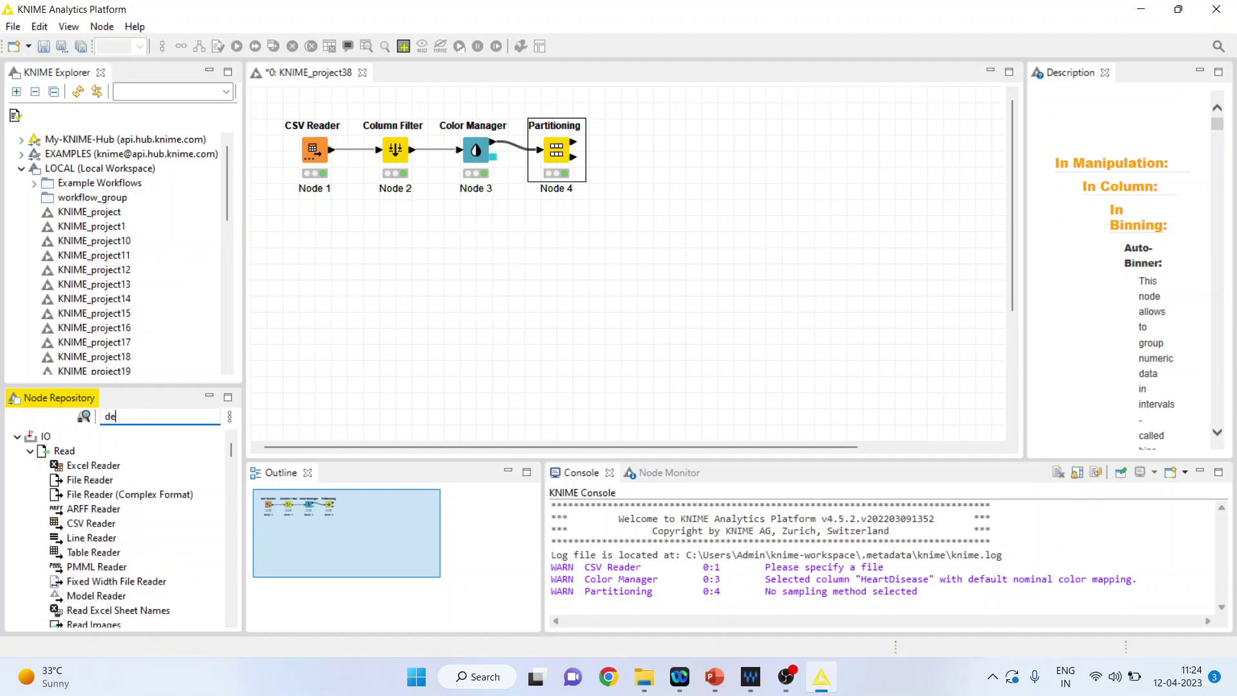
{"action": "type", "text": "cisi"}
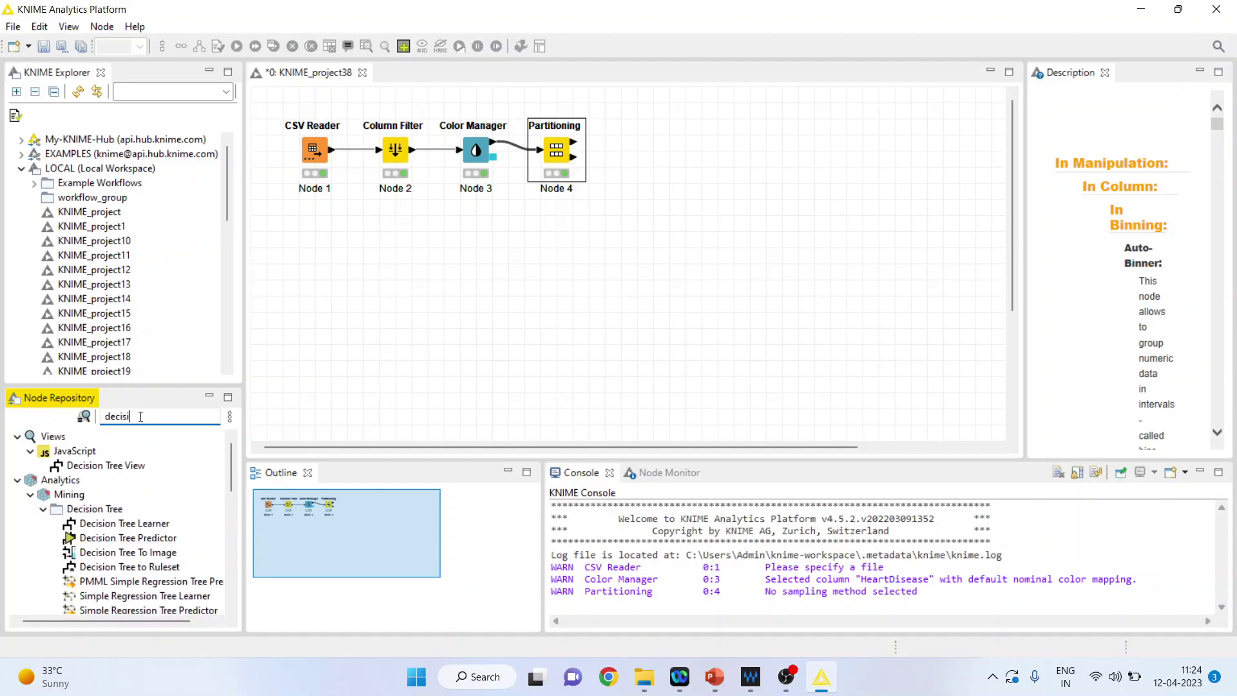
{"action": "type", "text": "on tree"}
{"action": "double_click", "coordinate": [137, 527]}
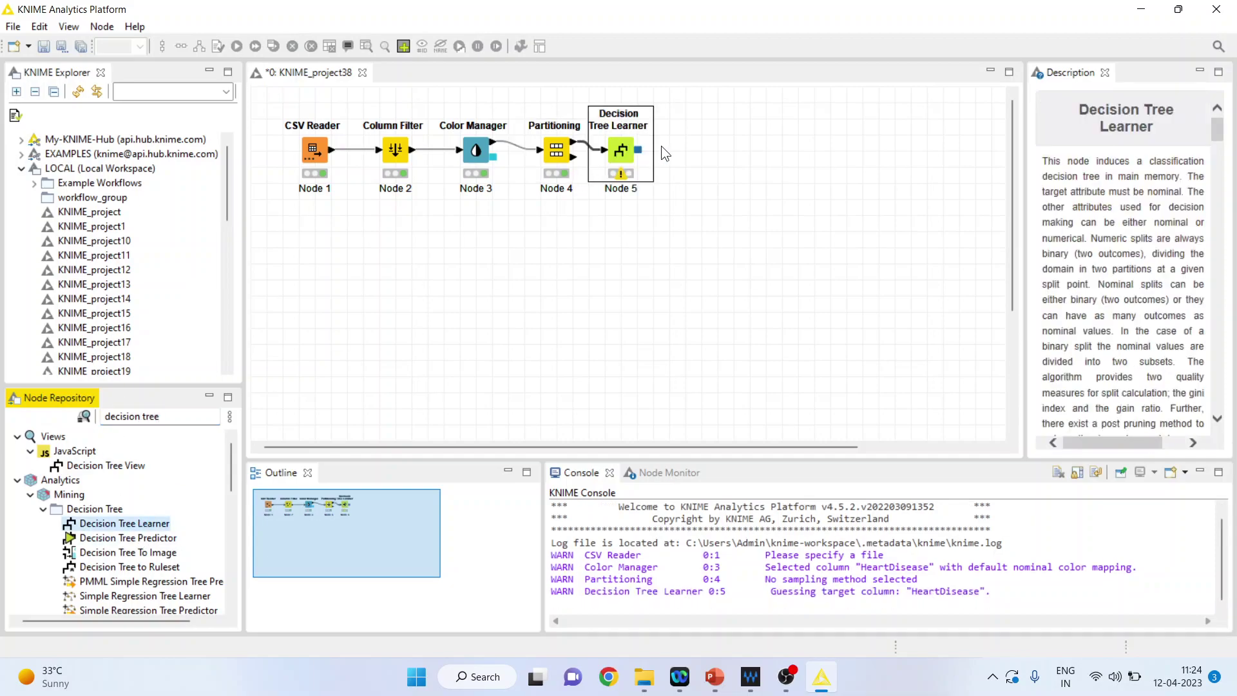
Step: Move the Decision Tree Learner node slightly above the row of other nodes and execute it
{"action": "left_click_drag", "start_coordinate": [627, 152], "coordinate": [643, 119]}
{"action": "right_click", "coordinate": [646, 123]}
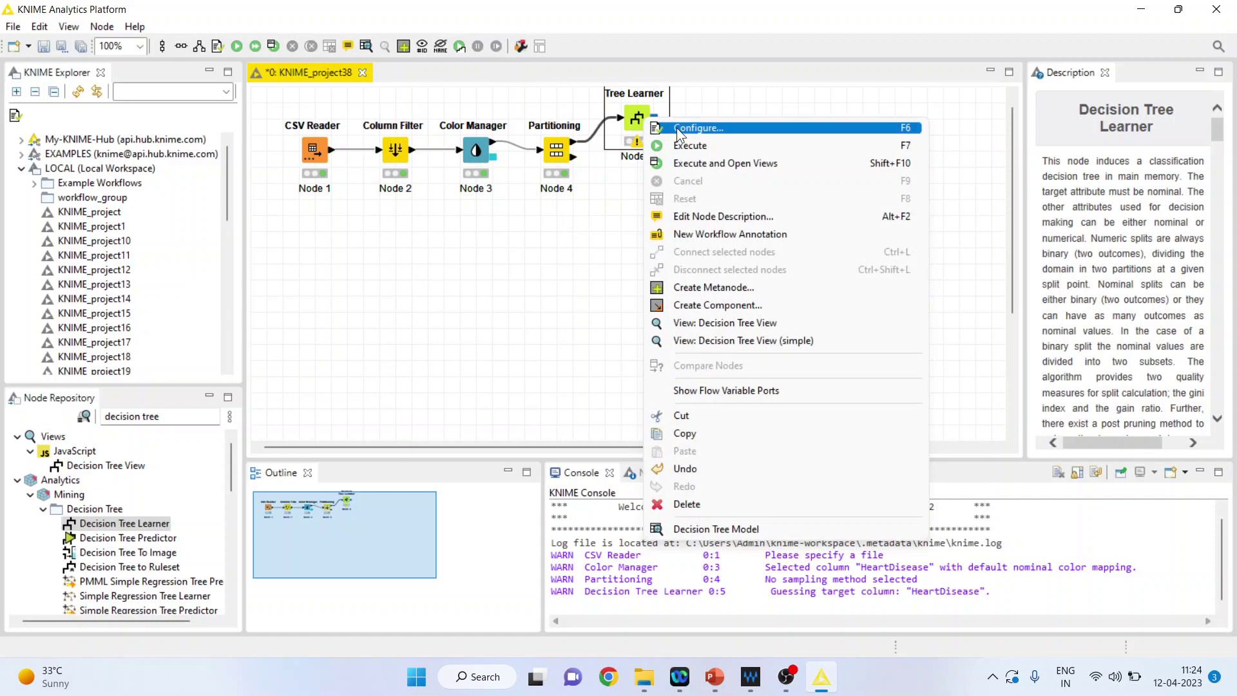
{"action": "left_click", "coordinate": [701, 147]}
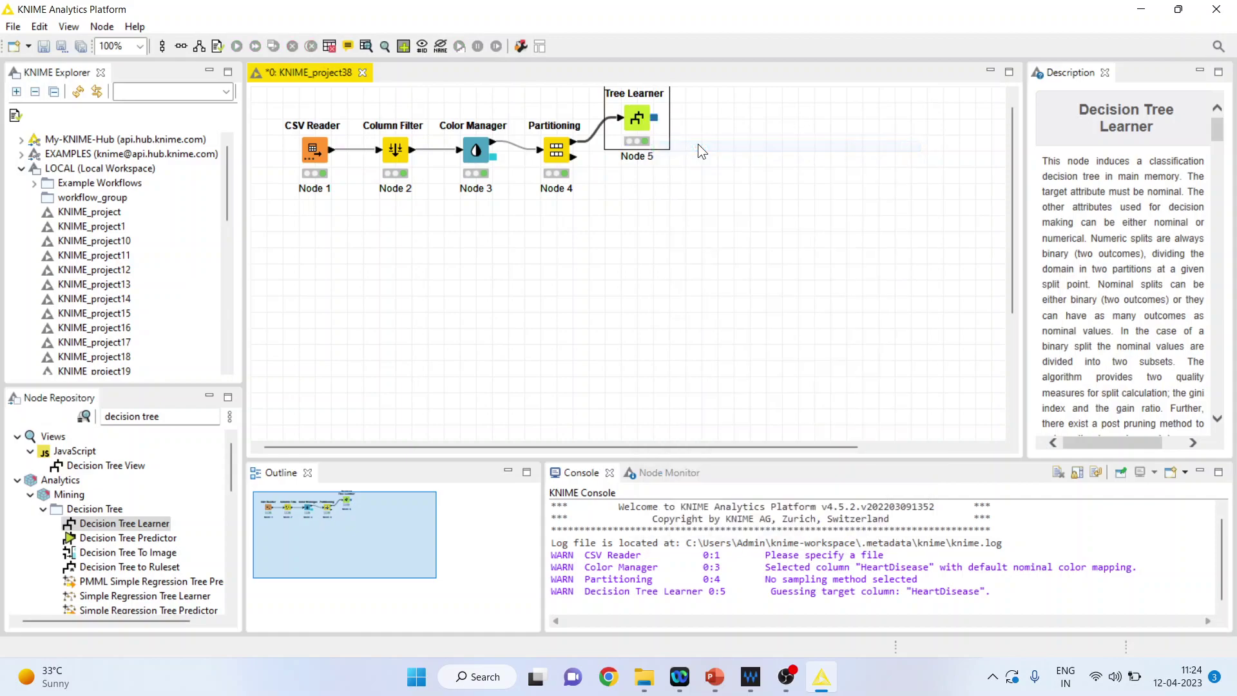
Step: Apply the Decision Tree Learner settings with HeartDisease as class column and Gini index as quality measure, accept the reset, and execute the node again
{"action": "right_click", "coordinate": [636, 122]}
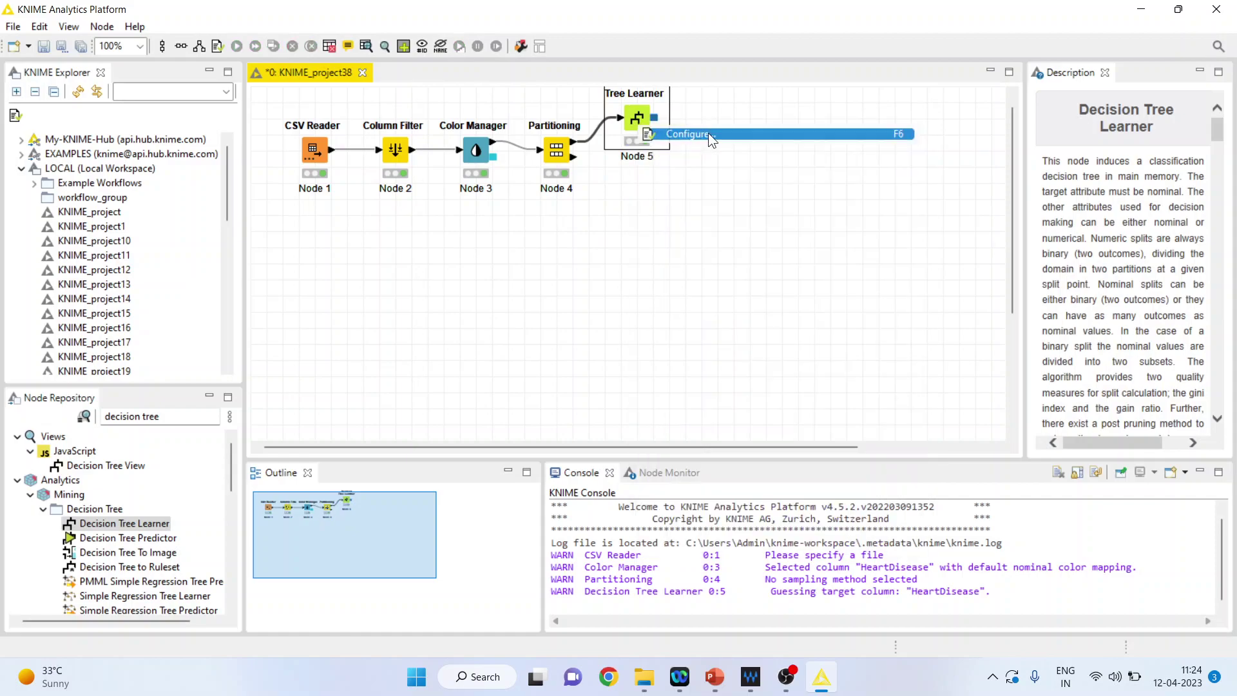
{"action": "left_click", "coordinate": [709, 133]}
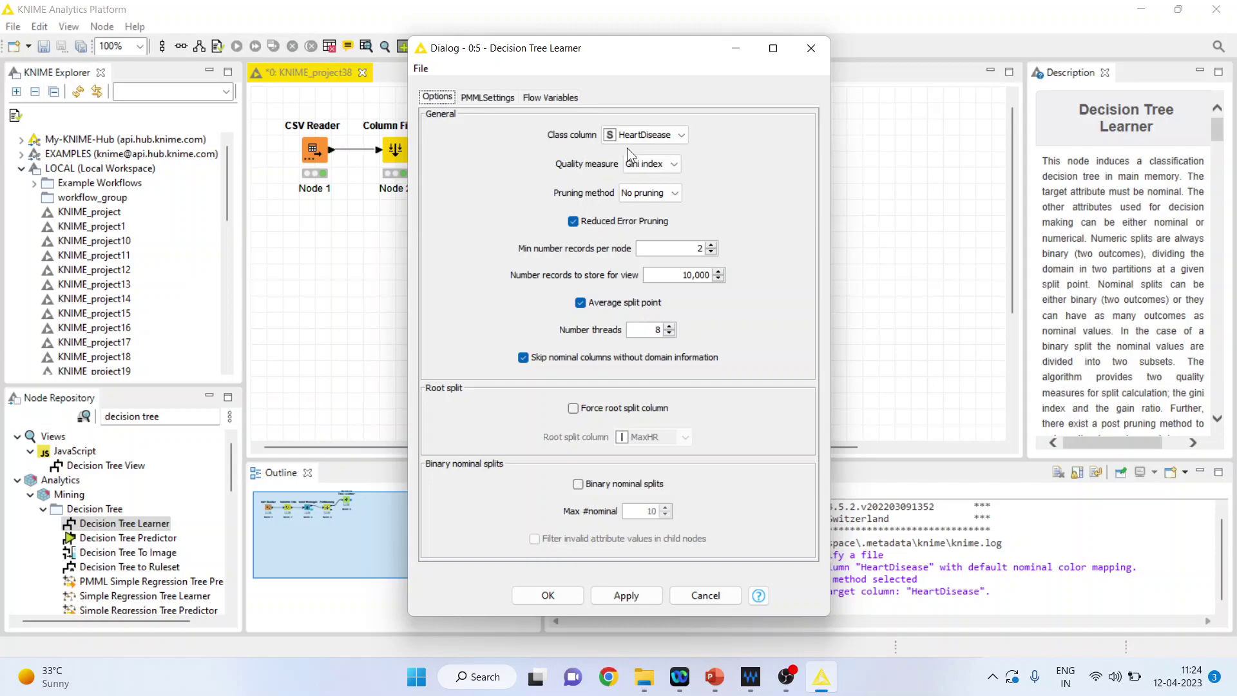
{"action": "left_click", "coordinate": [682, 134]}
{"action": "left_click", "coordinate": [682, 134]}
{"action": "left_click", "coordinate": [553, 594]}
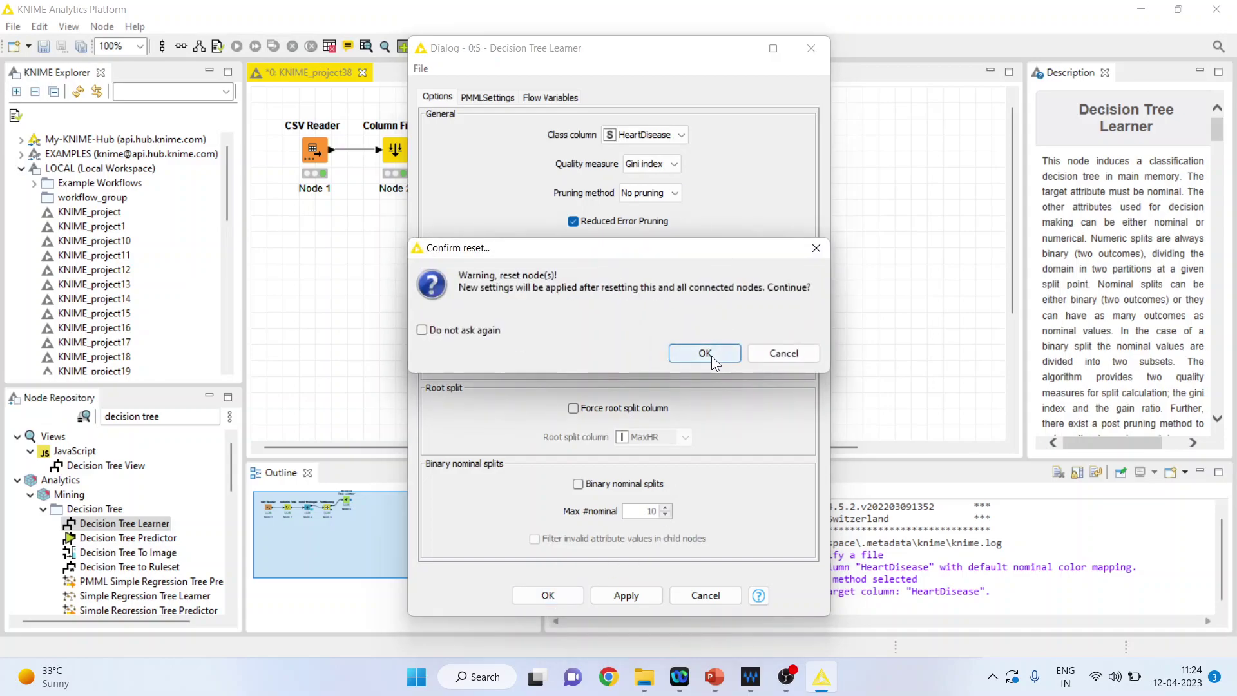
{"action": "left_click", "coordinate": [705, 354]}
{"action": "right_click", "coordinate": [635, 129]}
{"action": "left_click", "coordinate": [680, 157]}
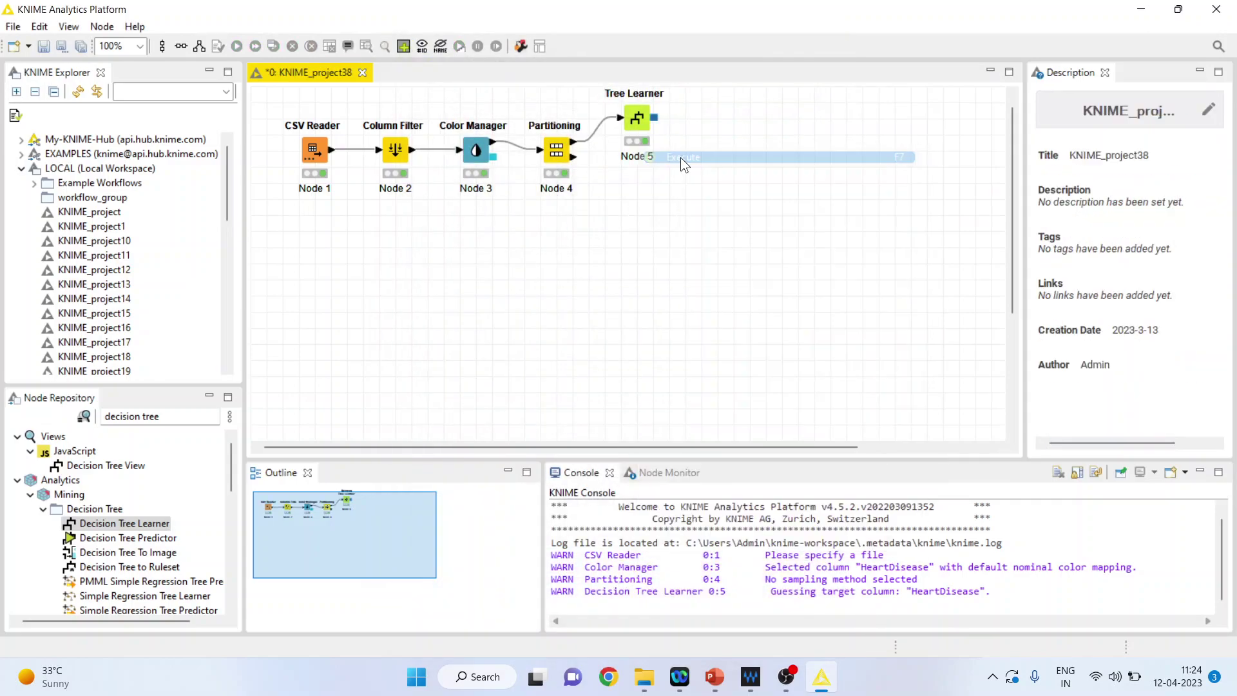
Step: Open the Decision Tree View of the Decision Tree Learner and maximize its window
{"action": "right_click", "coordinate": [642, 120]}
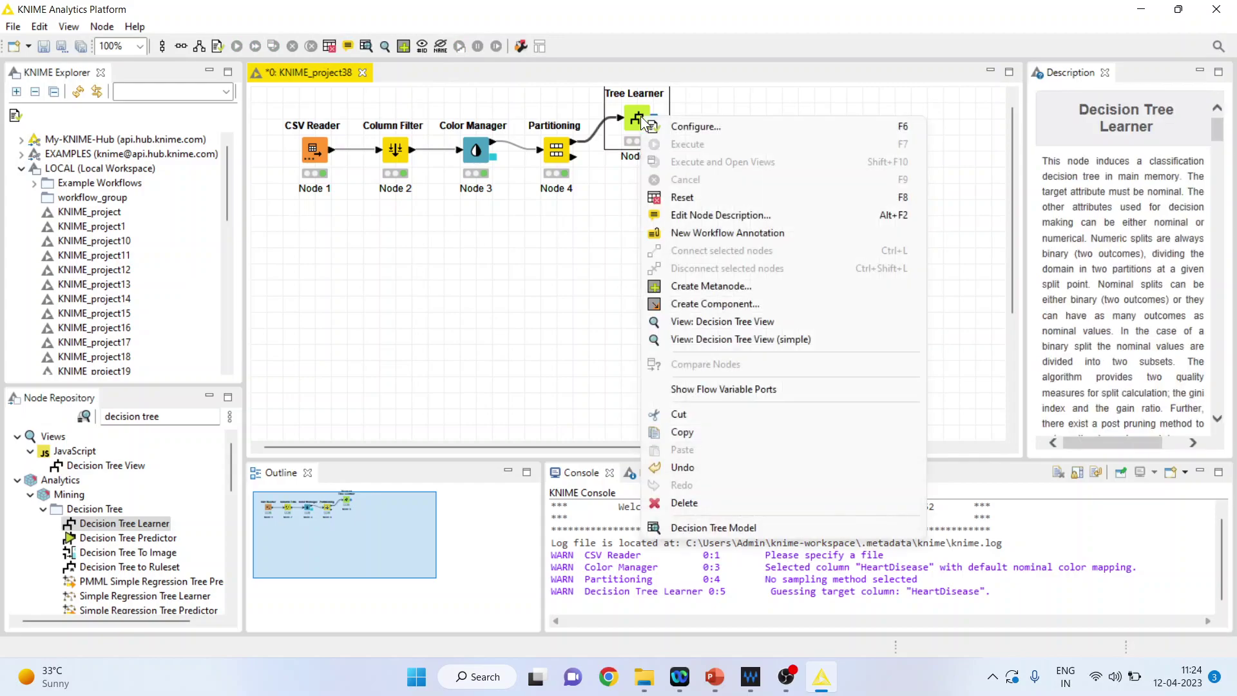
{"action": "left_click", "coordinate": [759, 322]}
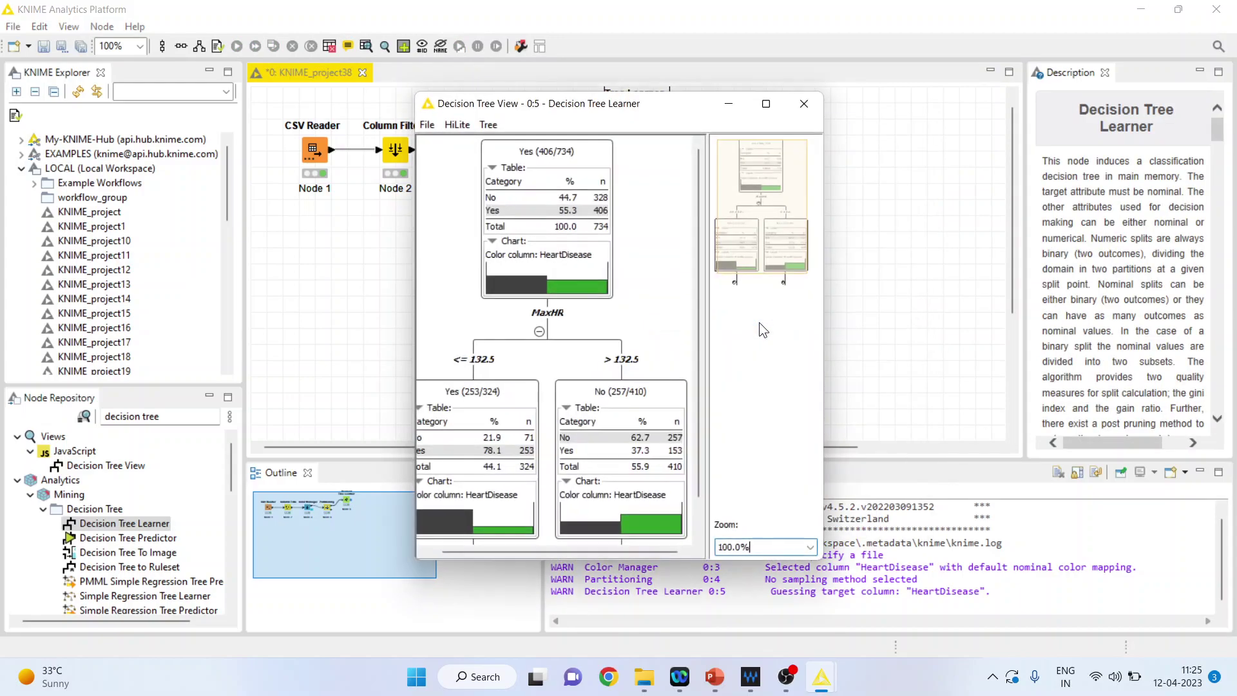
{"action": "left_click", "coordinate": [765, 104]}
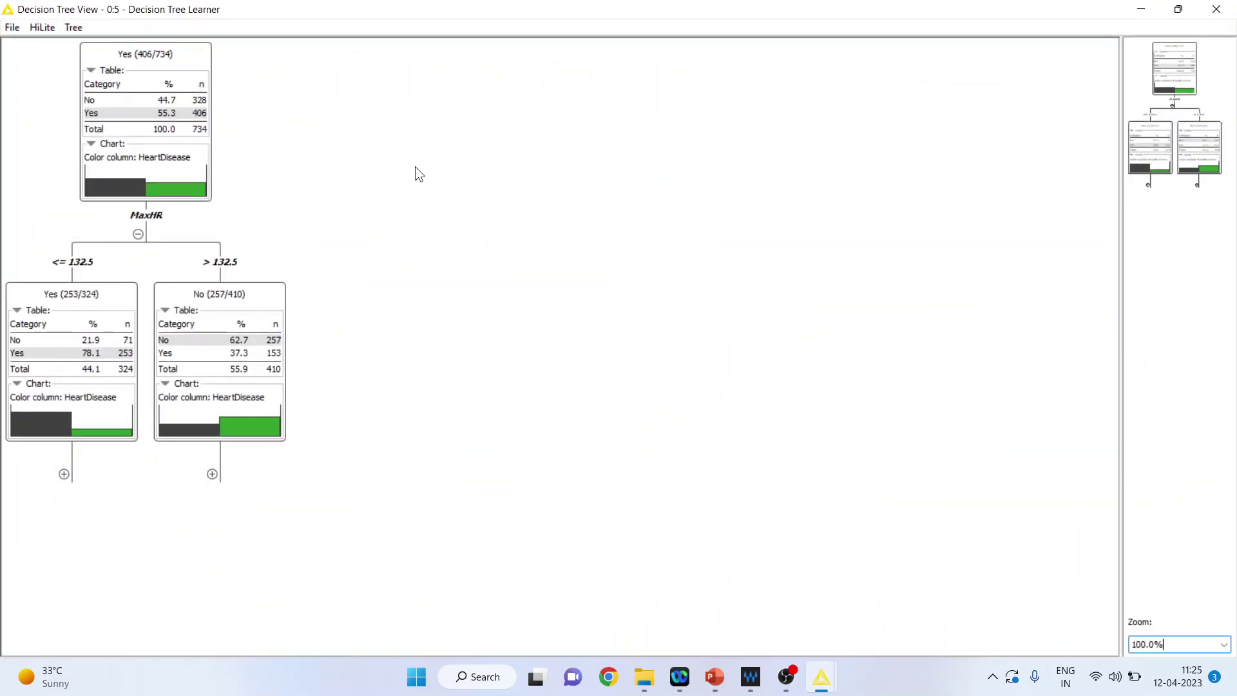
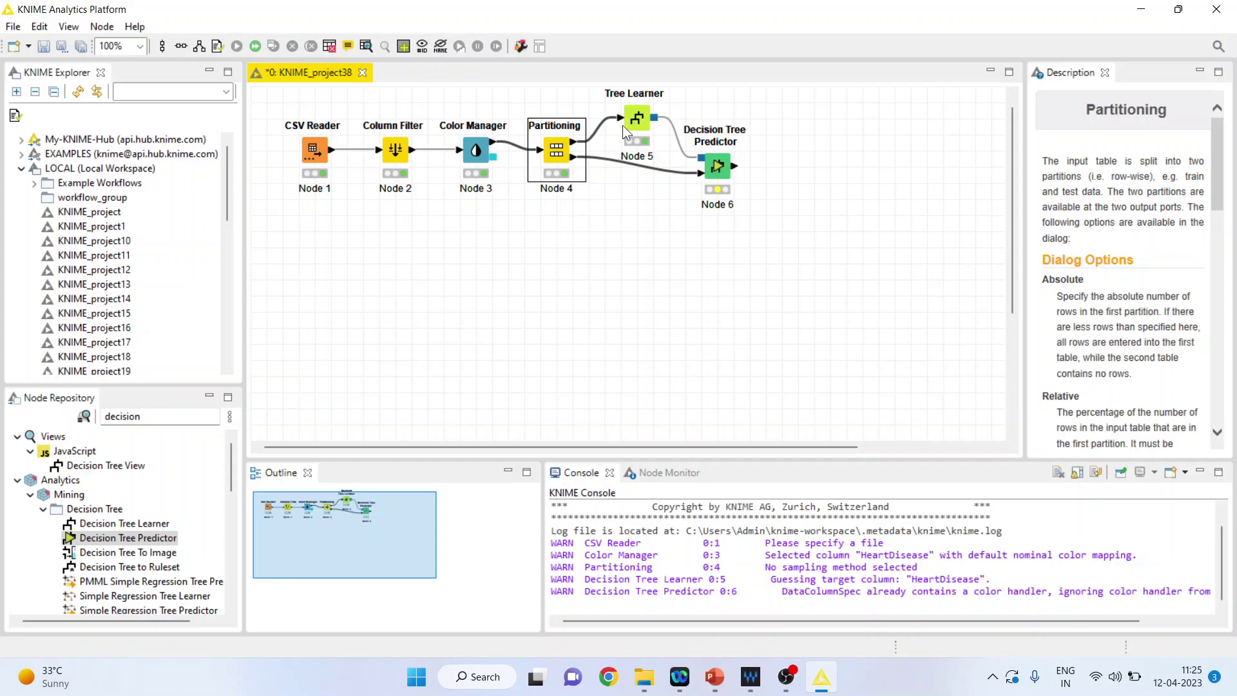
Step: Configure the Decision Tree Predictor to change the prediction column name and append columns with normalized class distribution, and execute it
{"action": "left_click", "coordinate": [720, 168]}
{"action": "right_click", "coordinate": [721, 168]}
{"action": "left_click", "coordinate": [764, 176]}
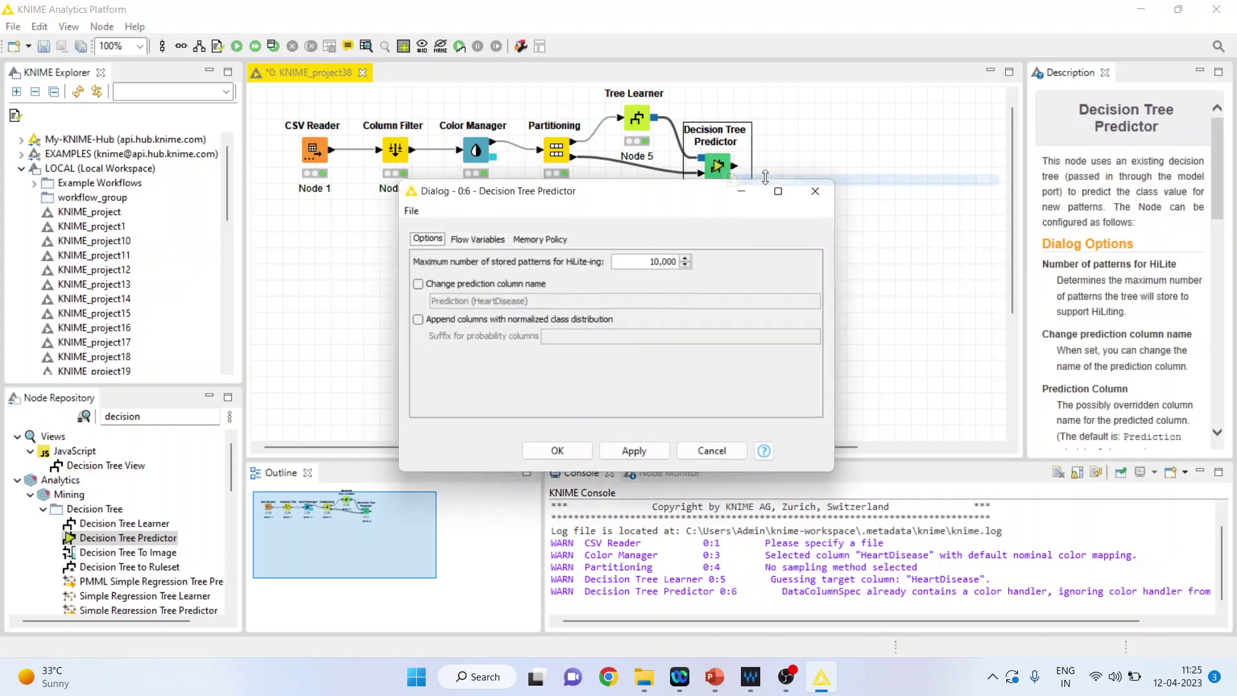
{"action": "left_click", "coordinate": [417, 285]}
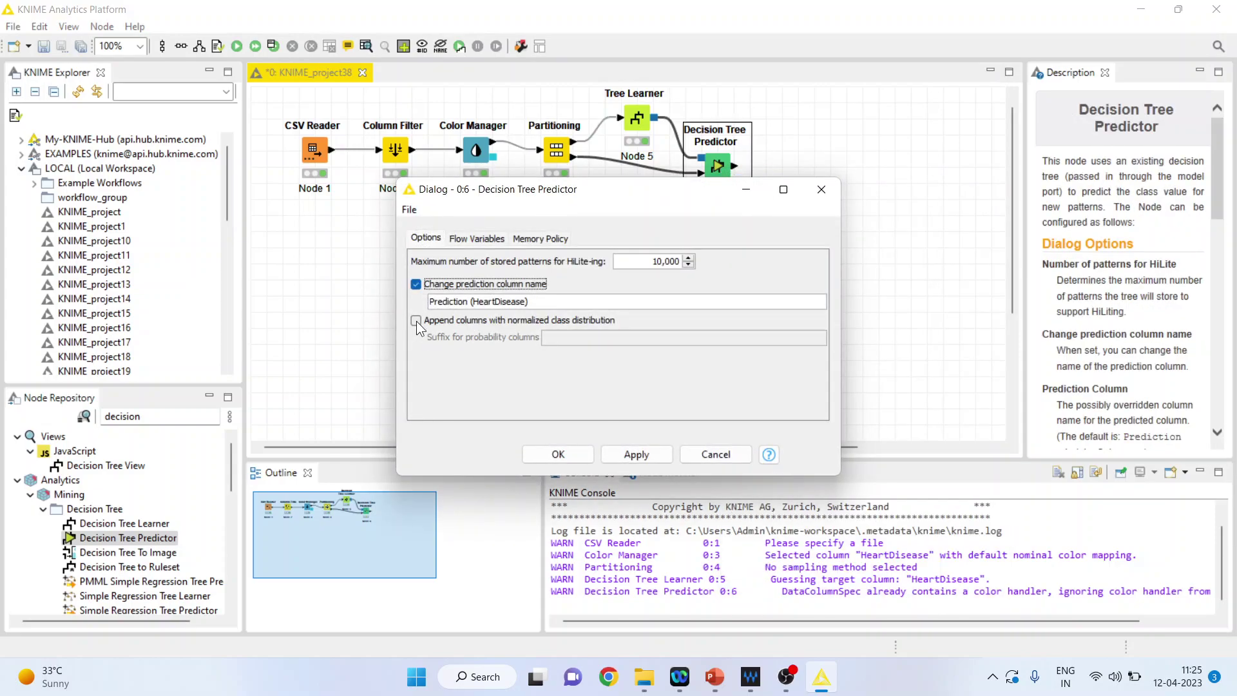
{"action": "left_click", "coordinate": [416, 320]}
{"action": "left_click", "coordinate": [558, 454]}
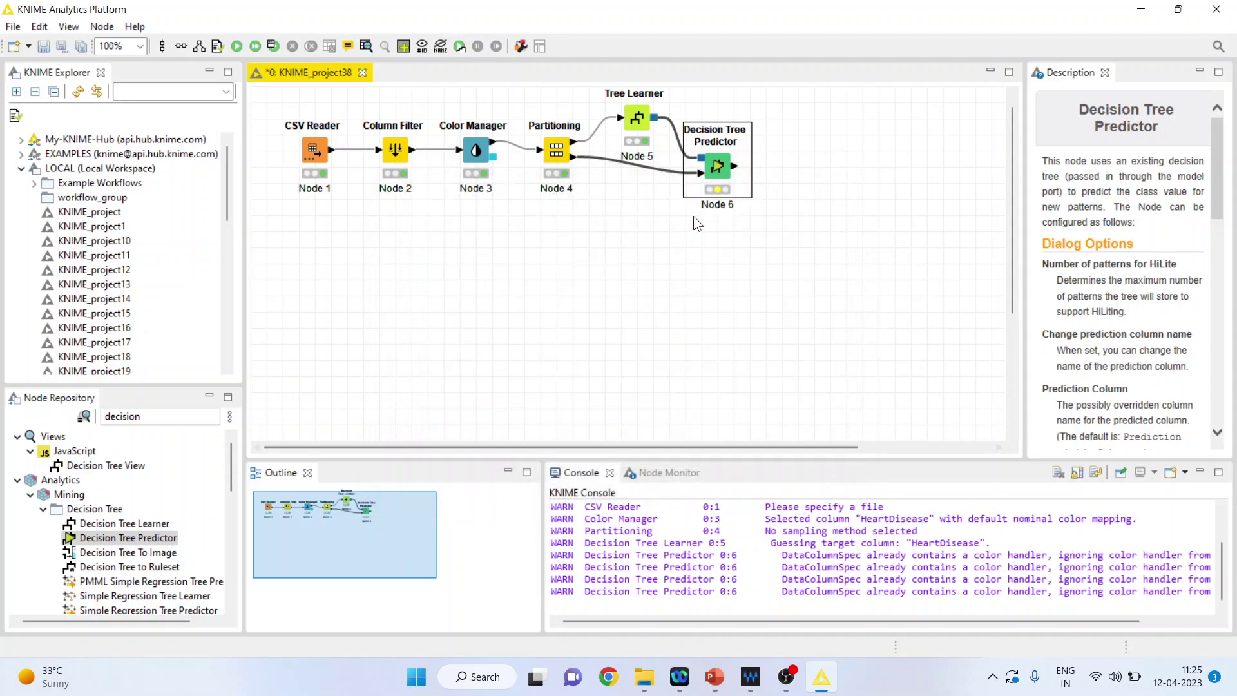
{"action": "right_click", "coordinate": [718, 169]}
{"action": "left_click", "coordinate": [756, 193]}
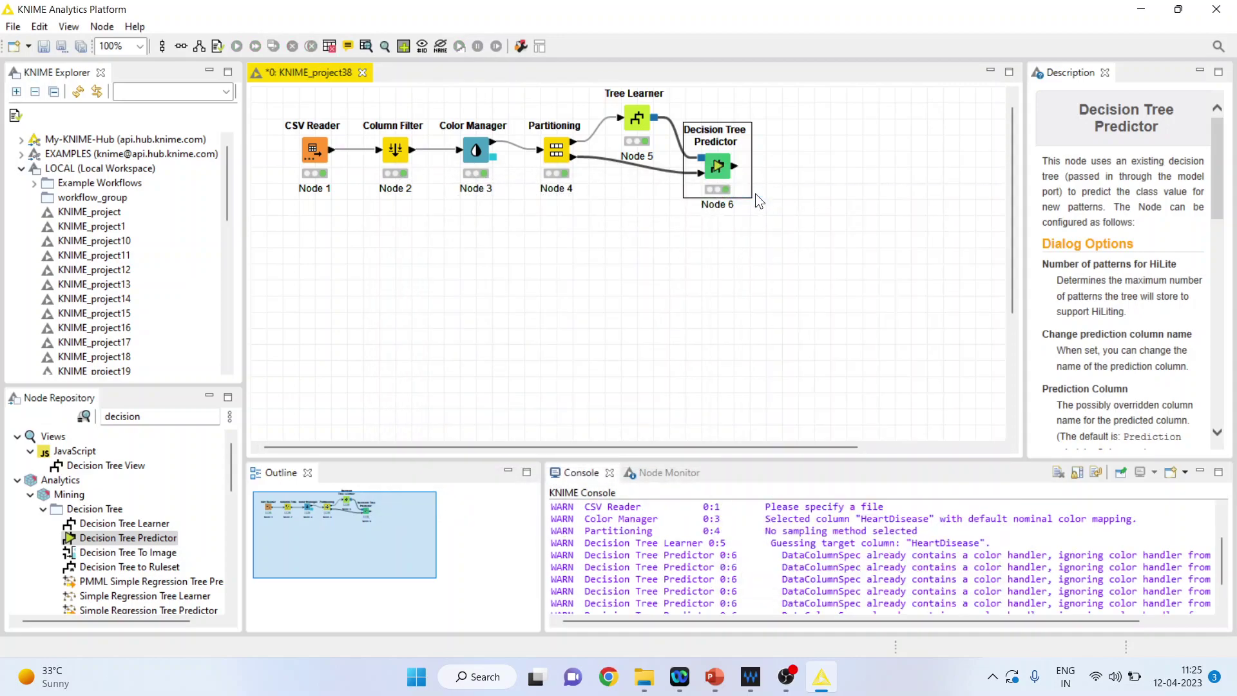
Step: Open the Decision Tree View of the Decision Tree Predictor, look over the tree and close the view
{"action": "right_click", "coordinate": [721, 168]}
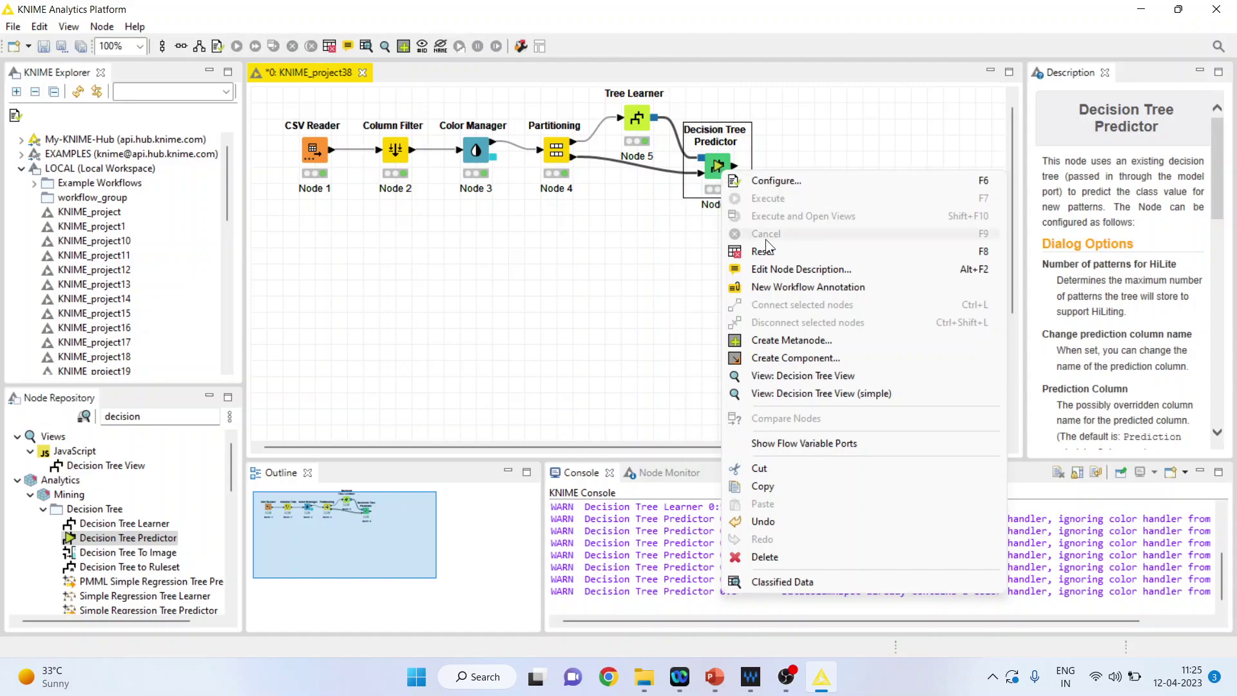
{"action": "left_click", "coordinate": [829, 377]}
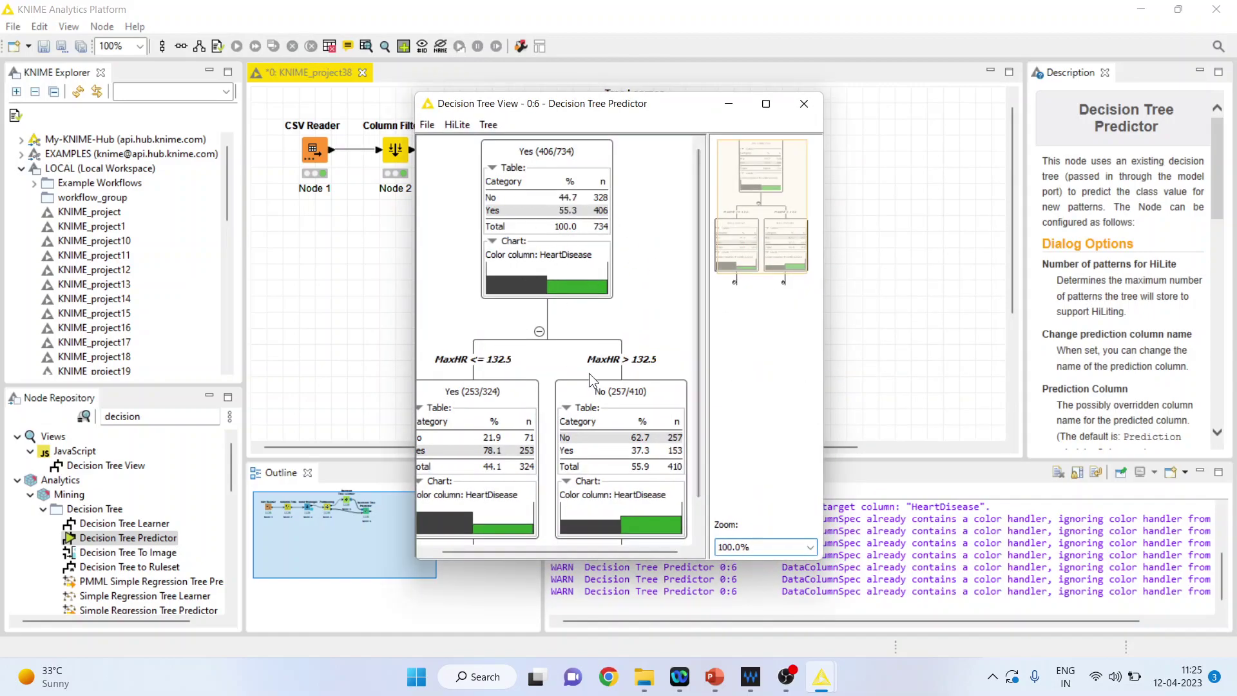
{"action": "left_click", "coordinate": [804, 104]}
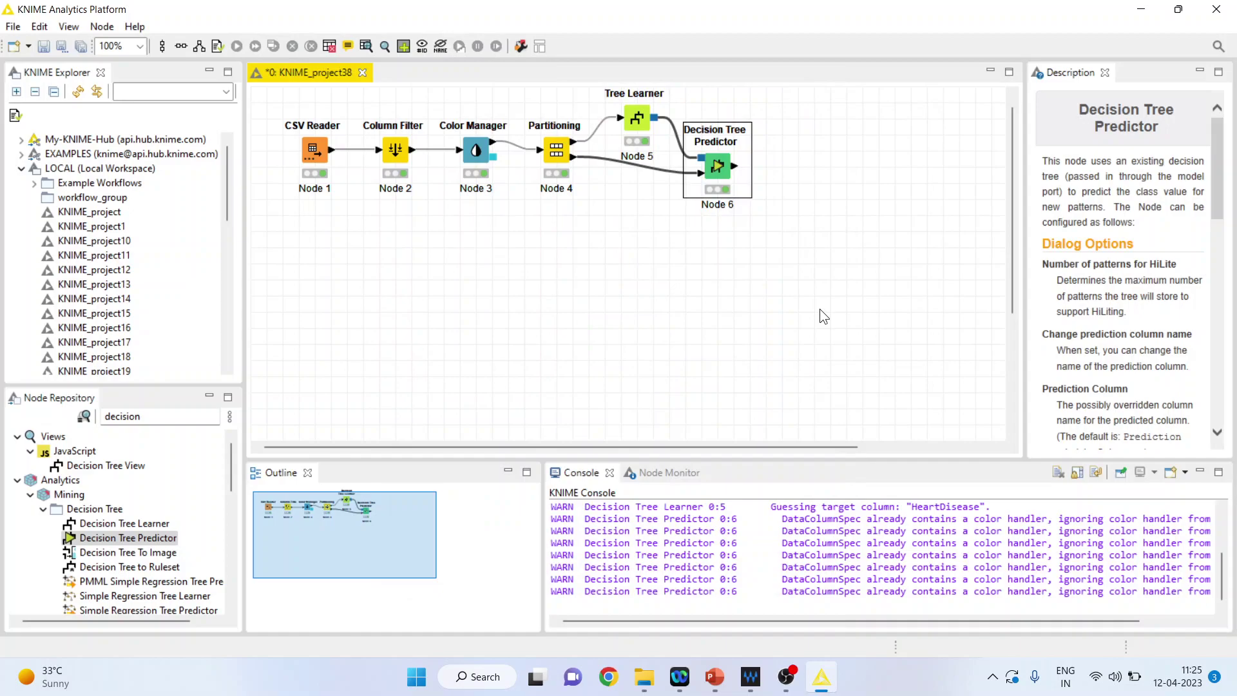
{"action": "left_click", "coordinate": [166, 421]}
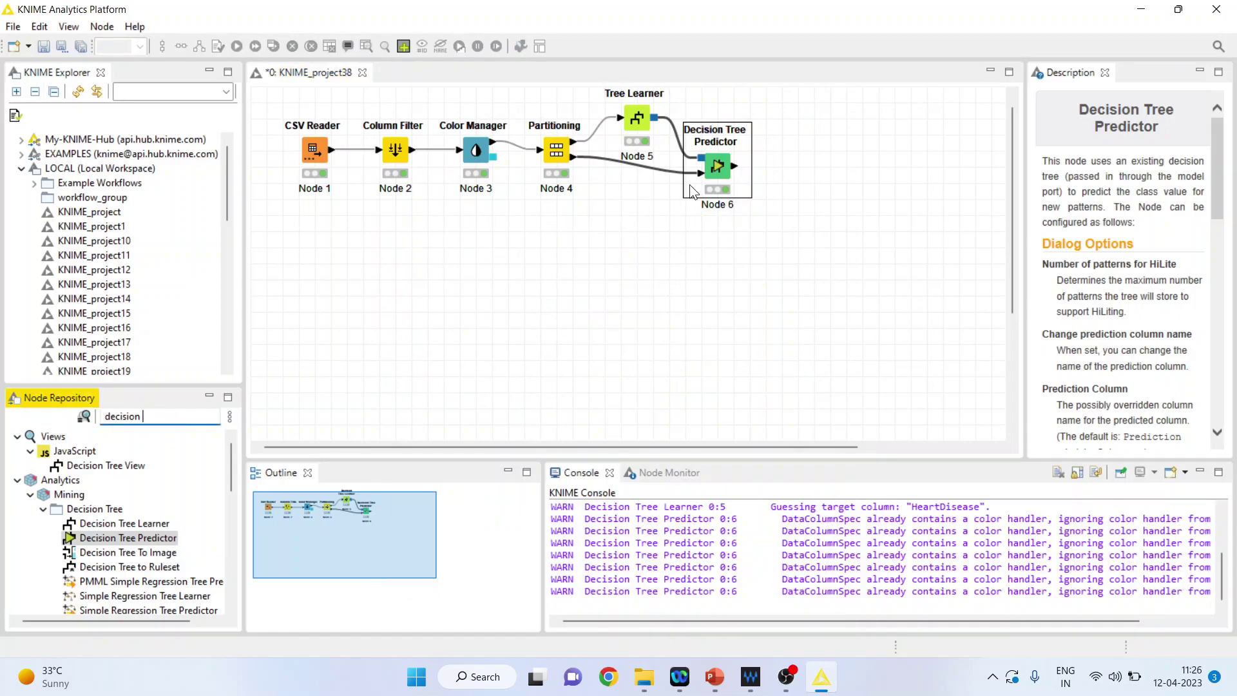
Step: Open the predictor's Classified Data, compare the HeartDisease and Prediction (HeartDisease) values, and widen both columns to show their full names
{"action": "right_click", "coordinate": [724, 173]}
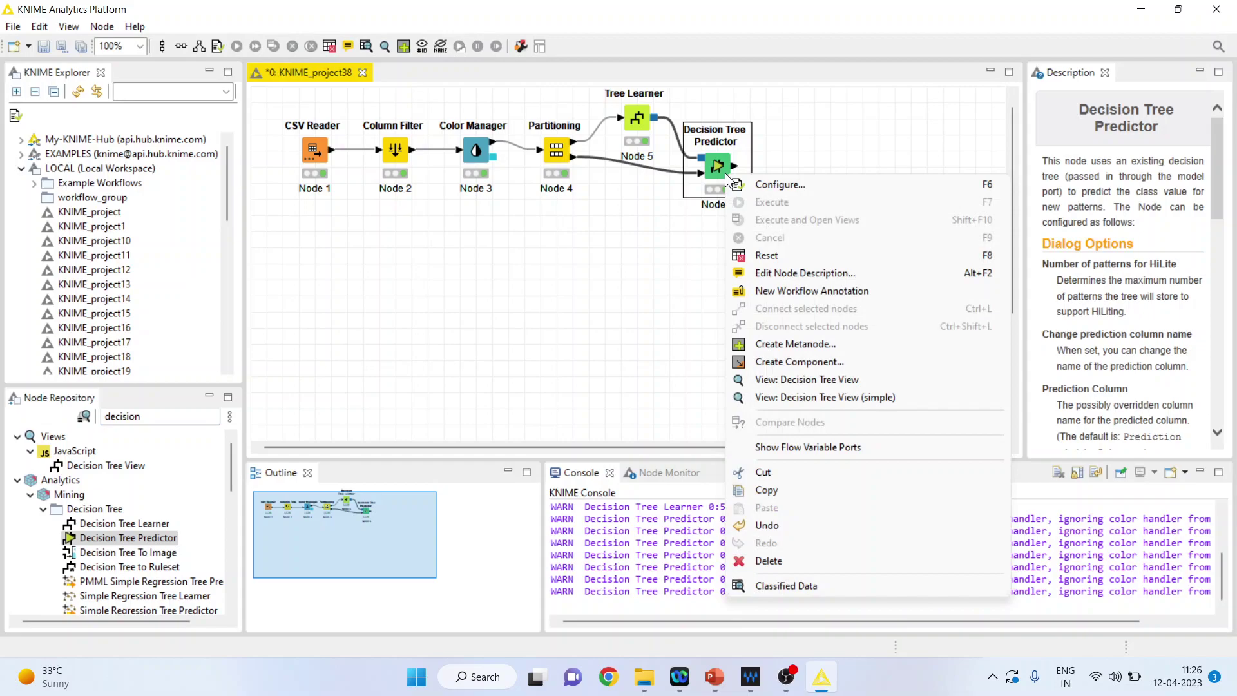
{"action": "left_click", "coordinate": [850, 582]}
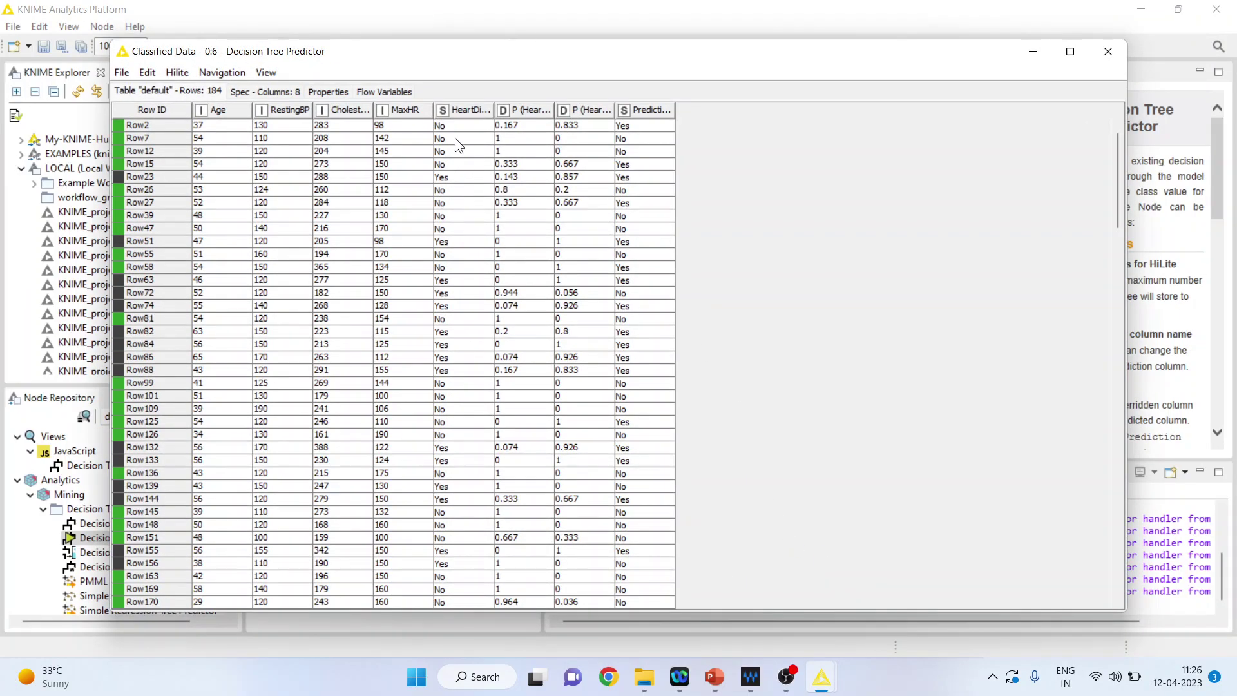
{"action": "left_click_drag", "start_coordinate": [453, 125], "coordinate": [464, 512]}
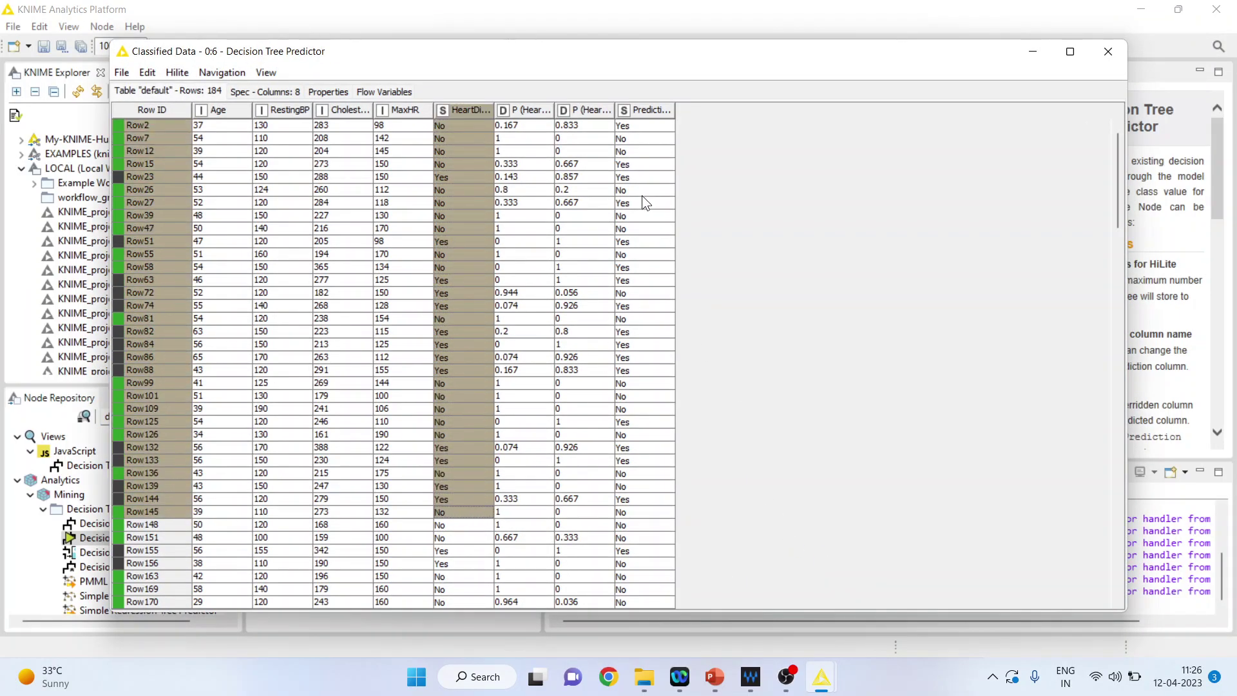
{"action": "left_click_drag", "start_coordinate": [632, 137], "coordinate": [670, 326]}
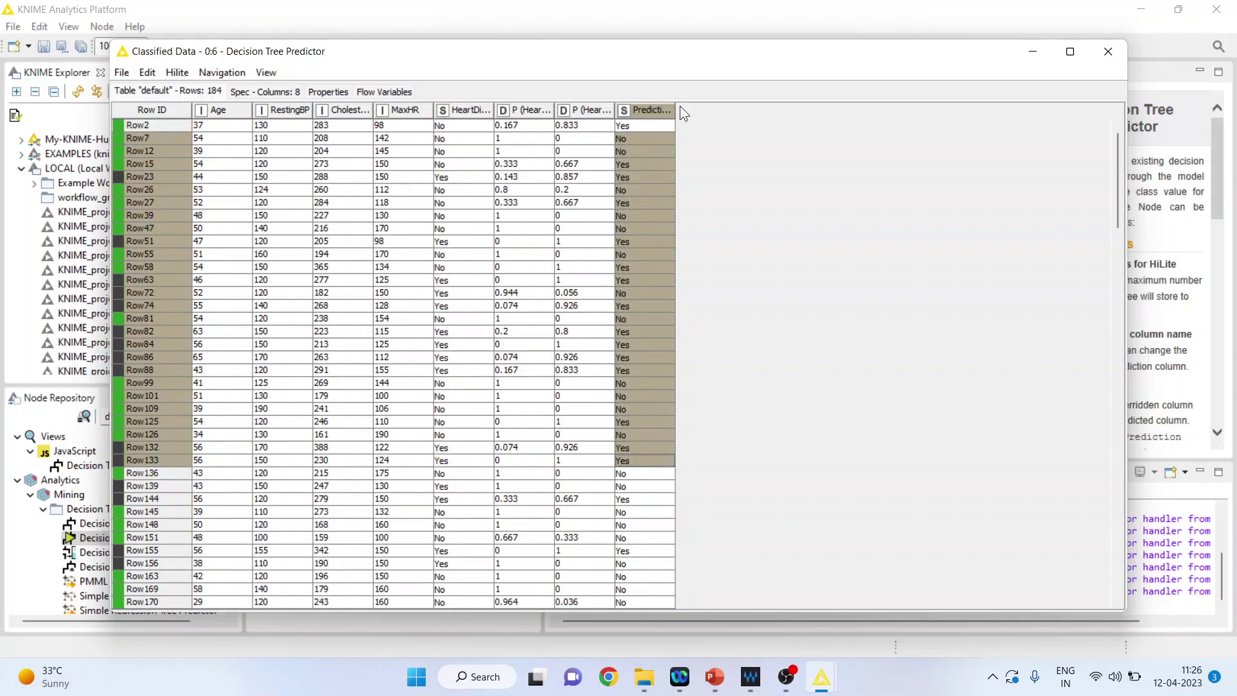
{"action": "left_click_drag", "start_coordinate": [674, 112], "coordinate": [769, 117]}
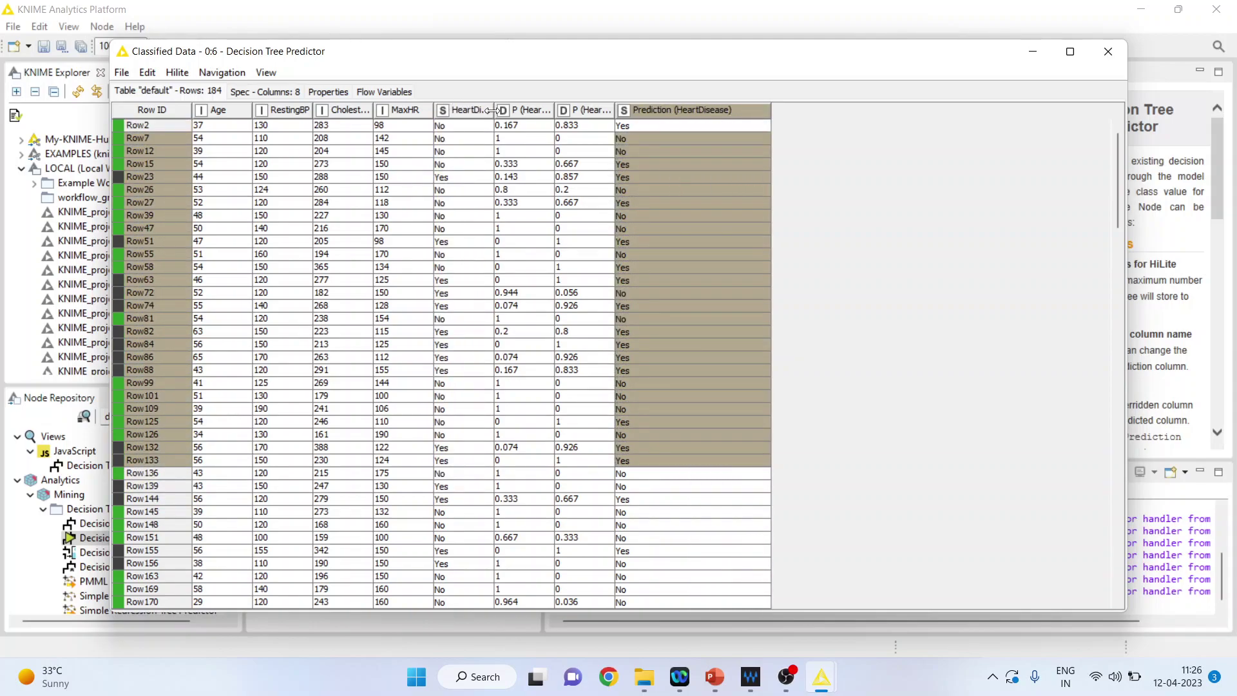
{"action": "left_click_drag", "start_coordinate": [493, 111], "coordinate": [576, 113]}
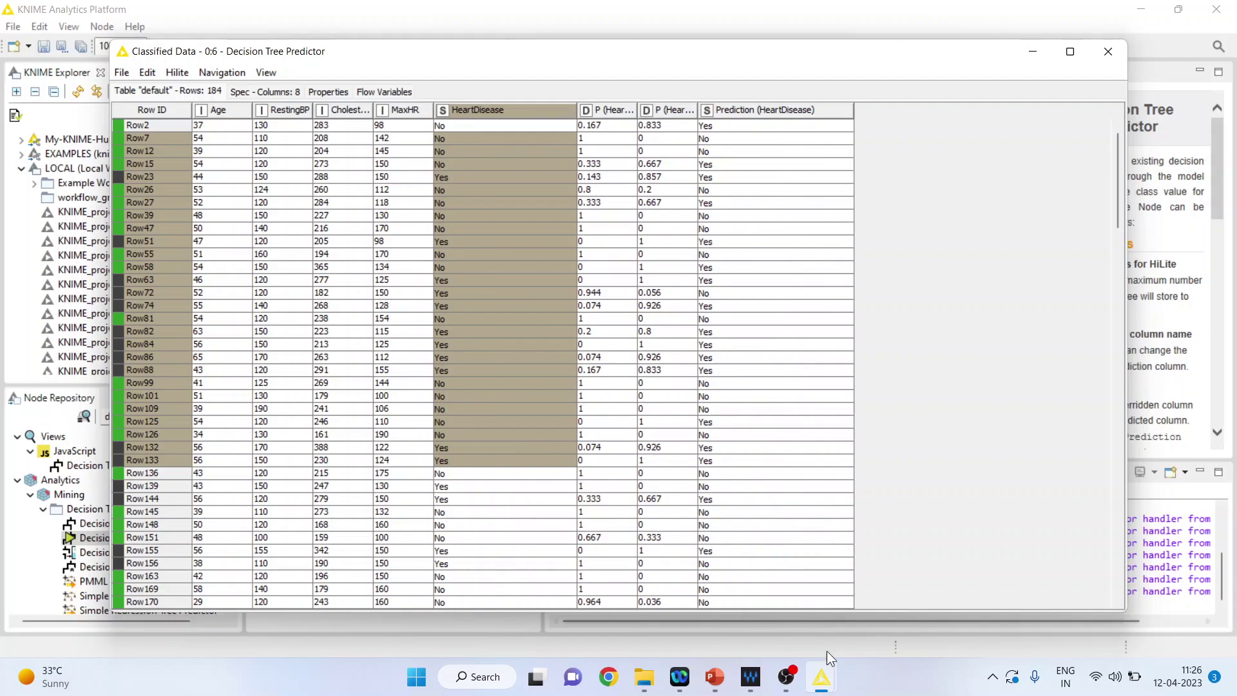
Step: Switch to the Decision Tree presentation in PowerPoint, show the confusion matrix slide full screen, and end the slide show
{"action": "mouse_move", "coordinate": [716, 678]}
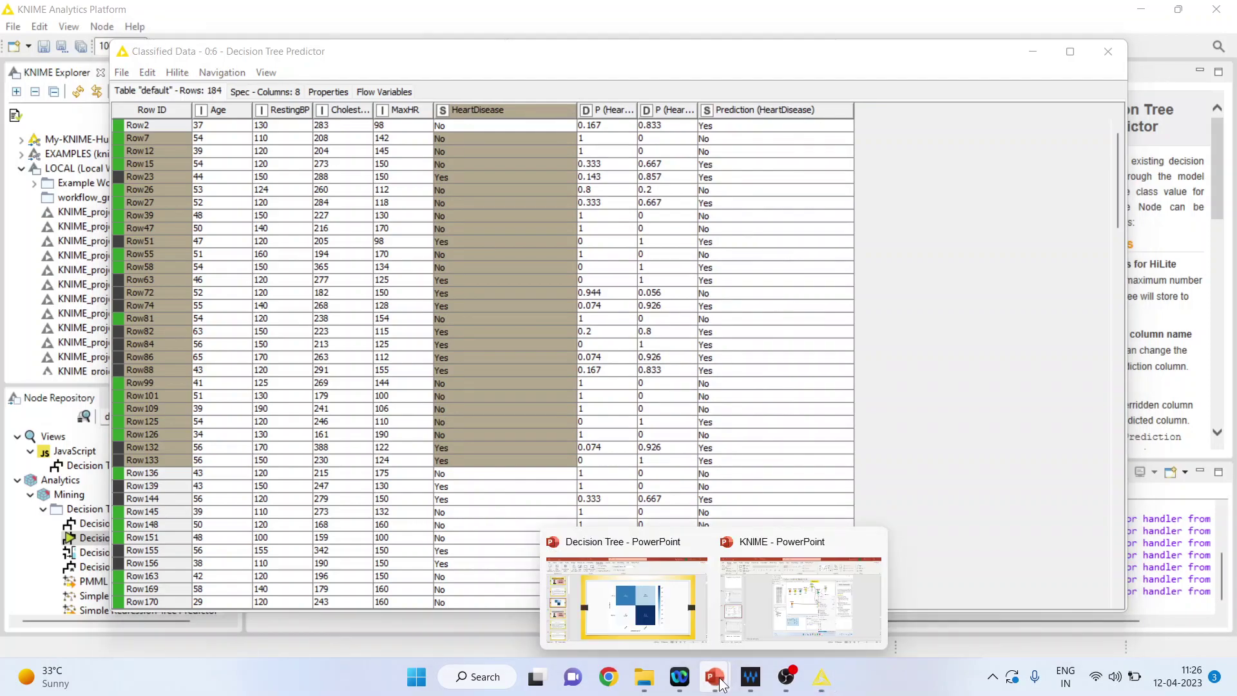
{"action": "left_click", "coordinate": [671, 621]}
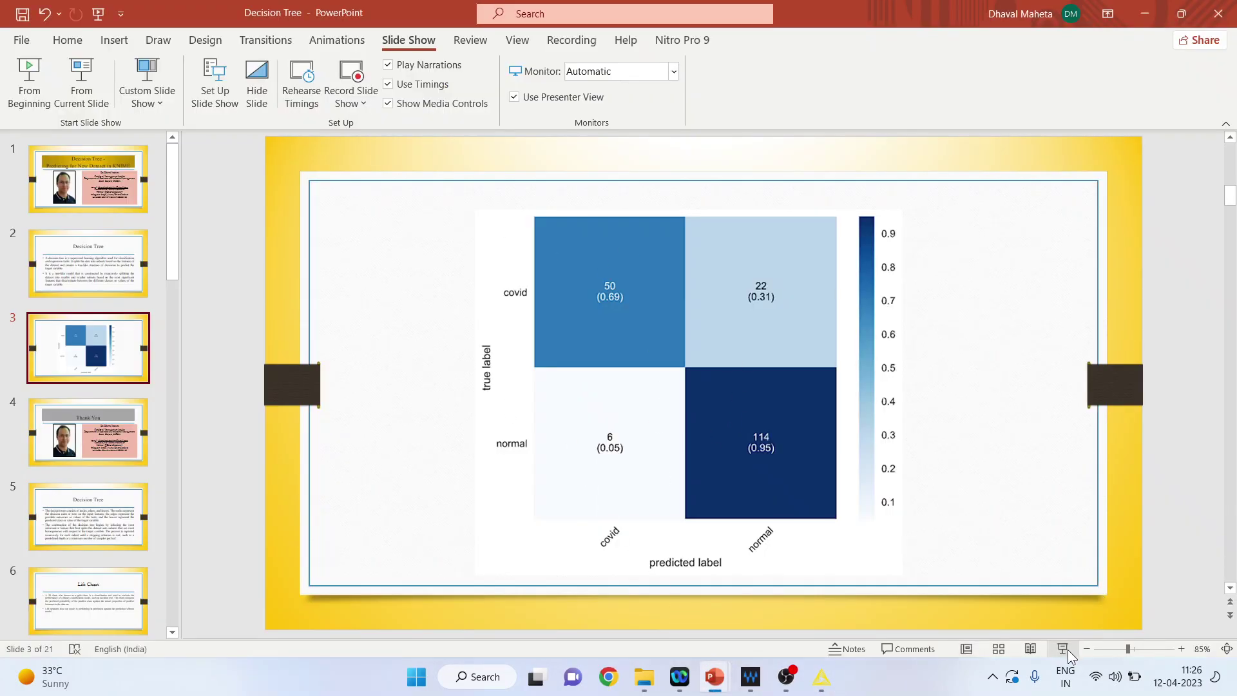
{"action": "left_click", "coordinate": [1067, 650]}
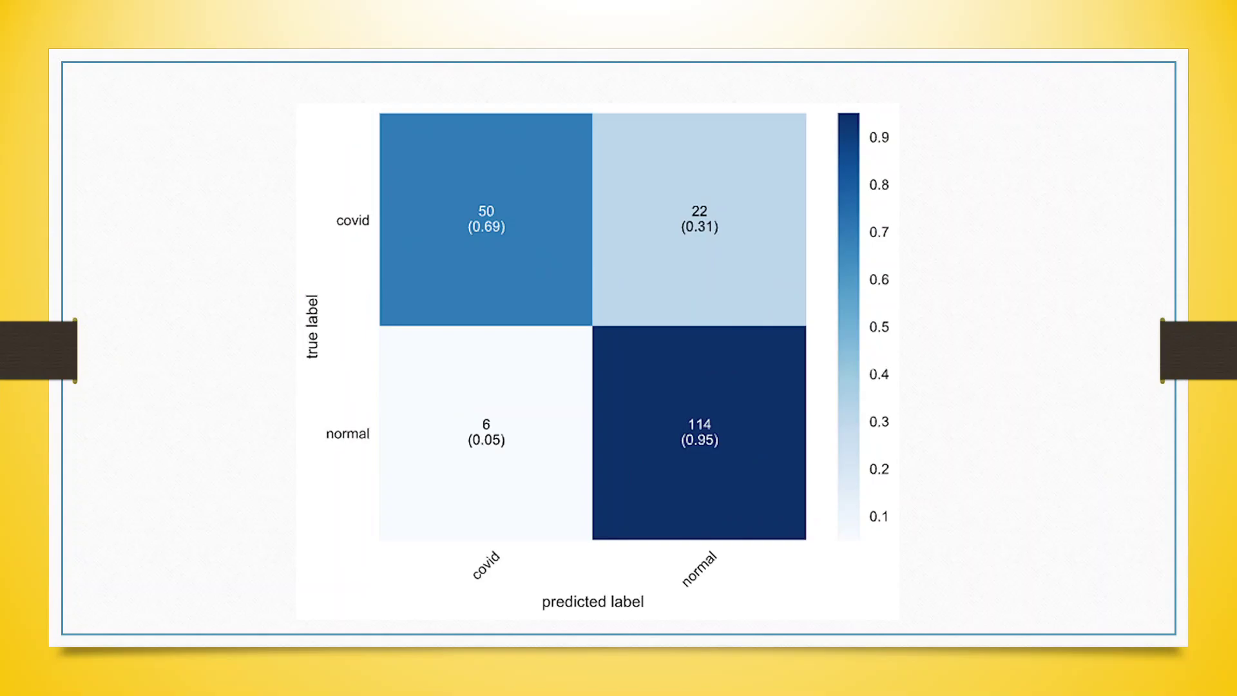
{"action": "key", "text": "Escape"}
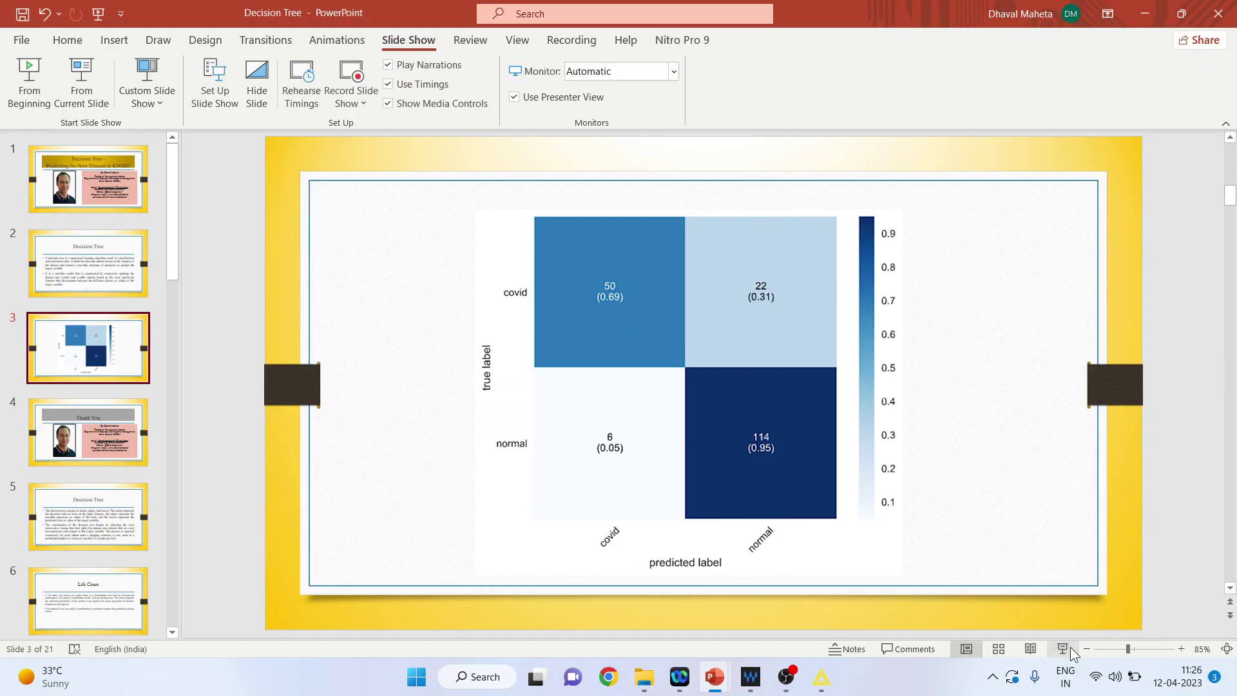
Step: Switch back to the KNIME workflow, search the node repository for "scorer" and add a Scorer node connected to the Decision Tree Predictor
{"action": "mouse_move", "coordinate": [831, 689]}
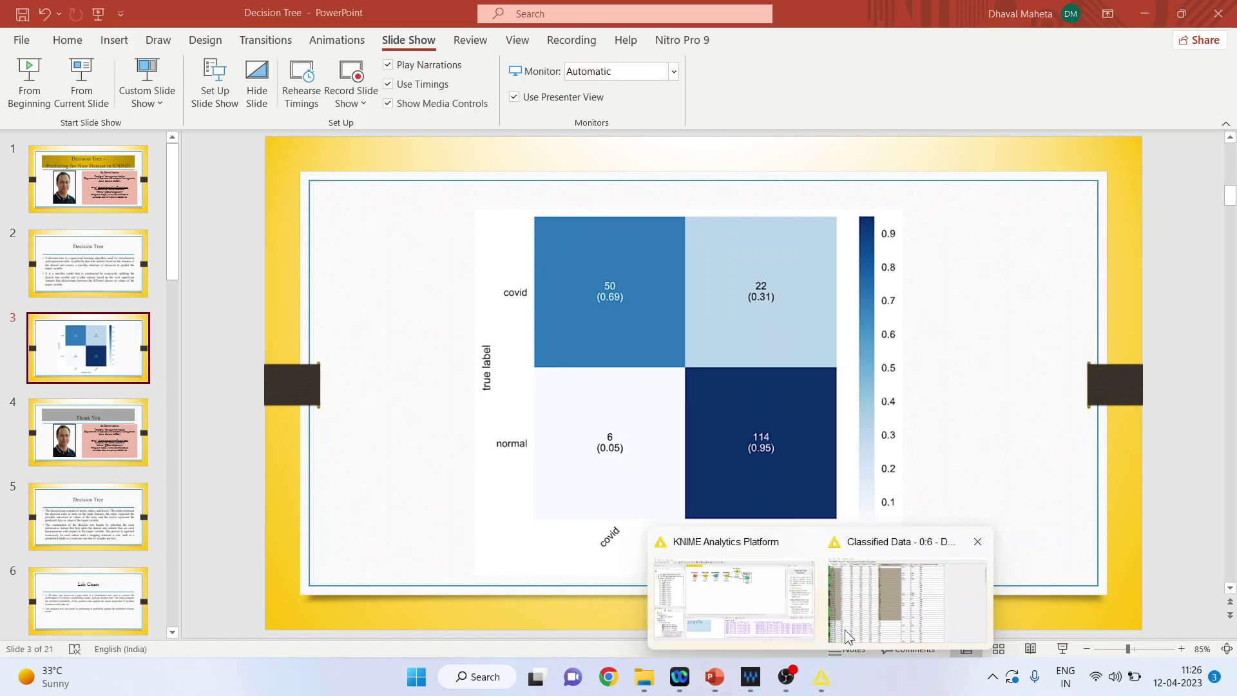
{"action": "left_click", "coordinate": [735, 599]}
{"action": "left_click", "coordinate": [191, 415]}
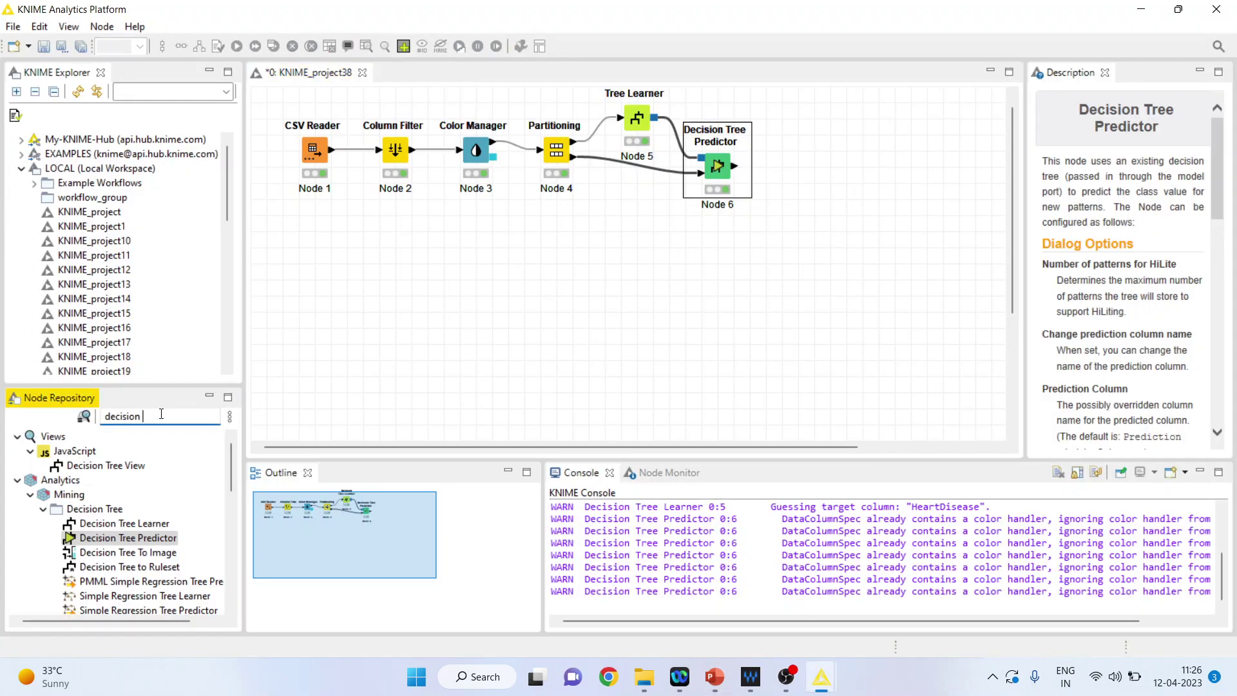
{"action": "key", "text": "ctrl+a"}
{"action": "key", "text": "BackSpace"}
{"action": "type", "text": "scorer"}
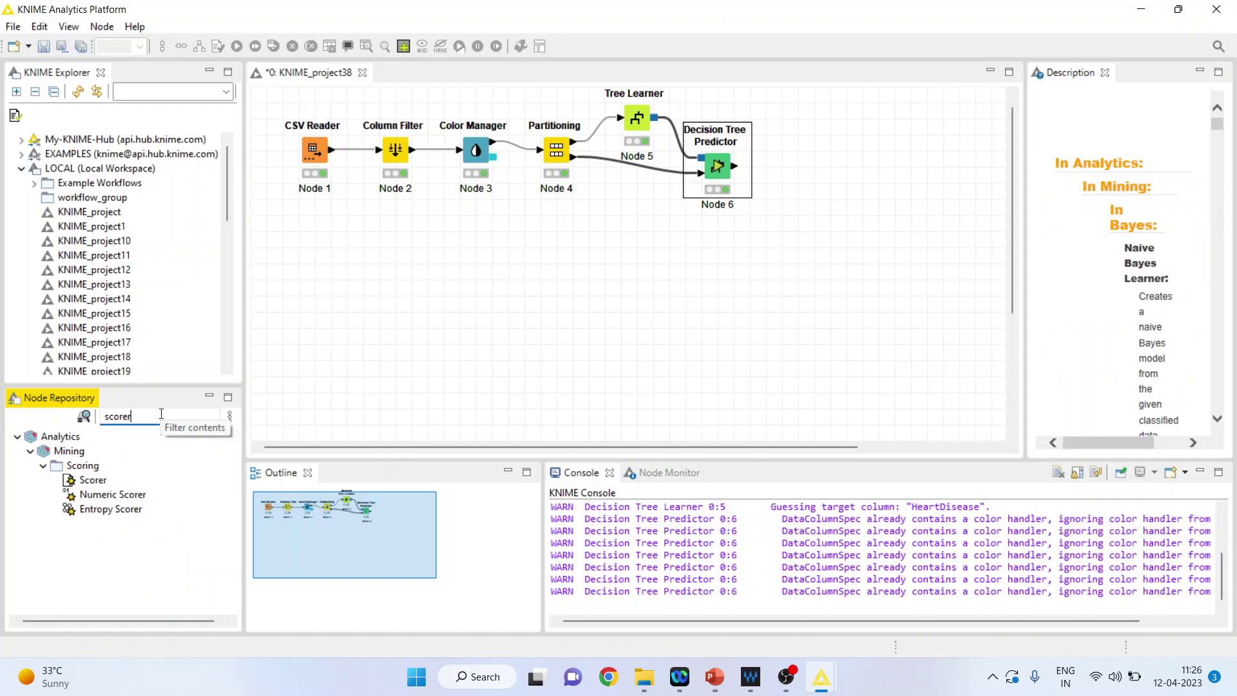
{"action": "double_click", "coordinate": [92, 480]}
Step: Configure the Scorer to compare HeartDisease as first column with Prediction (HeartDisease) as second column, and execute the node
{"action": "right_click", "coordinate": [797, 171]}
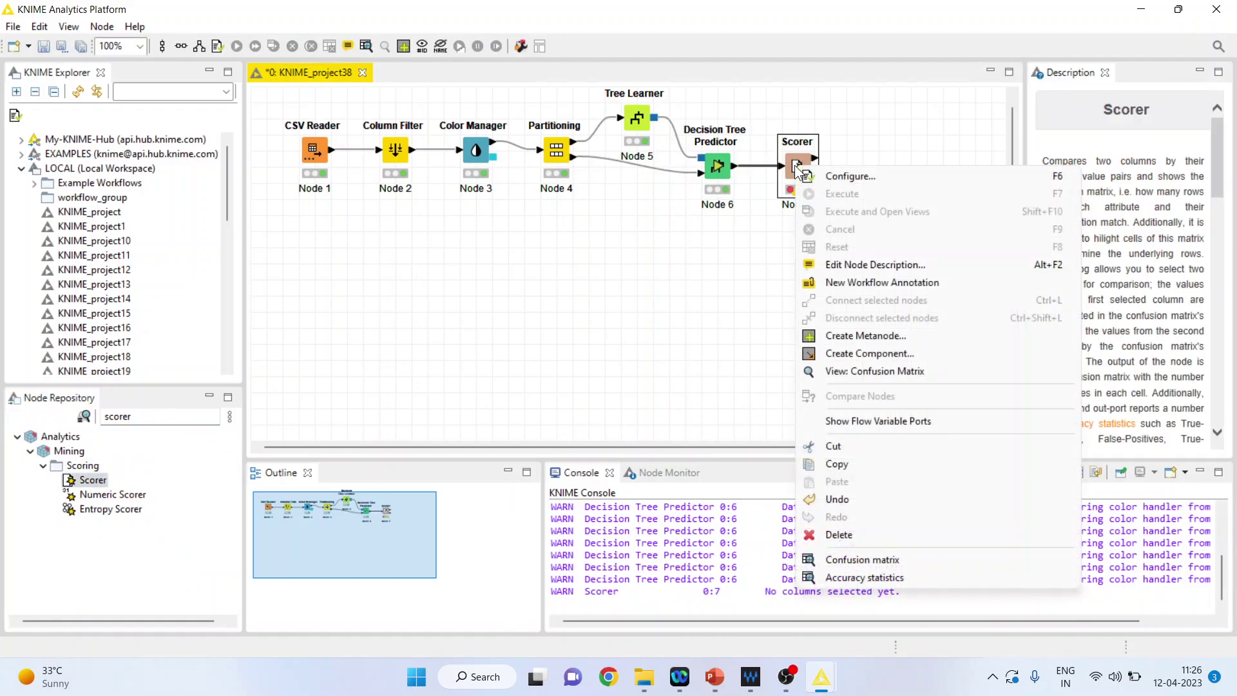
{"action": "left_click", "coordinate": [845, 172]}
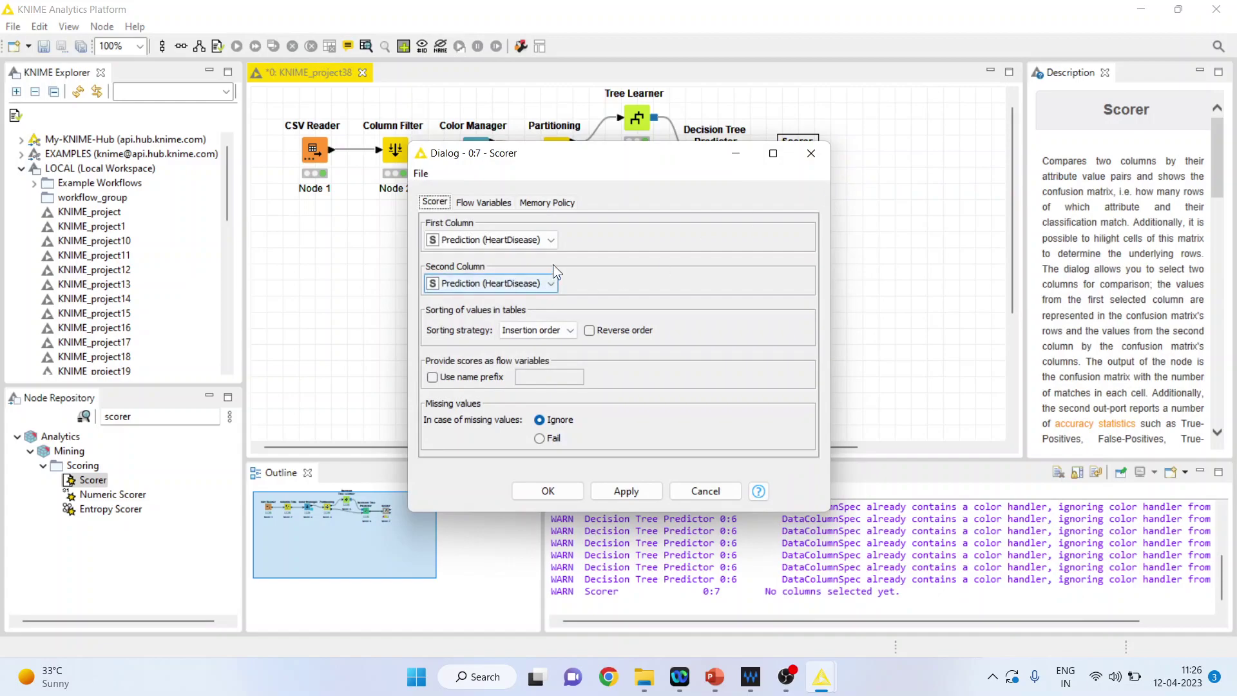
{"action": "left_click", "coordinate": [553, 241]}
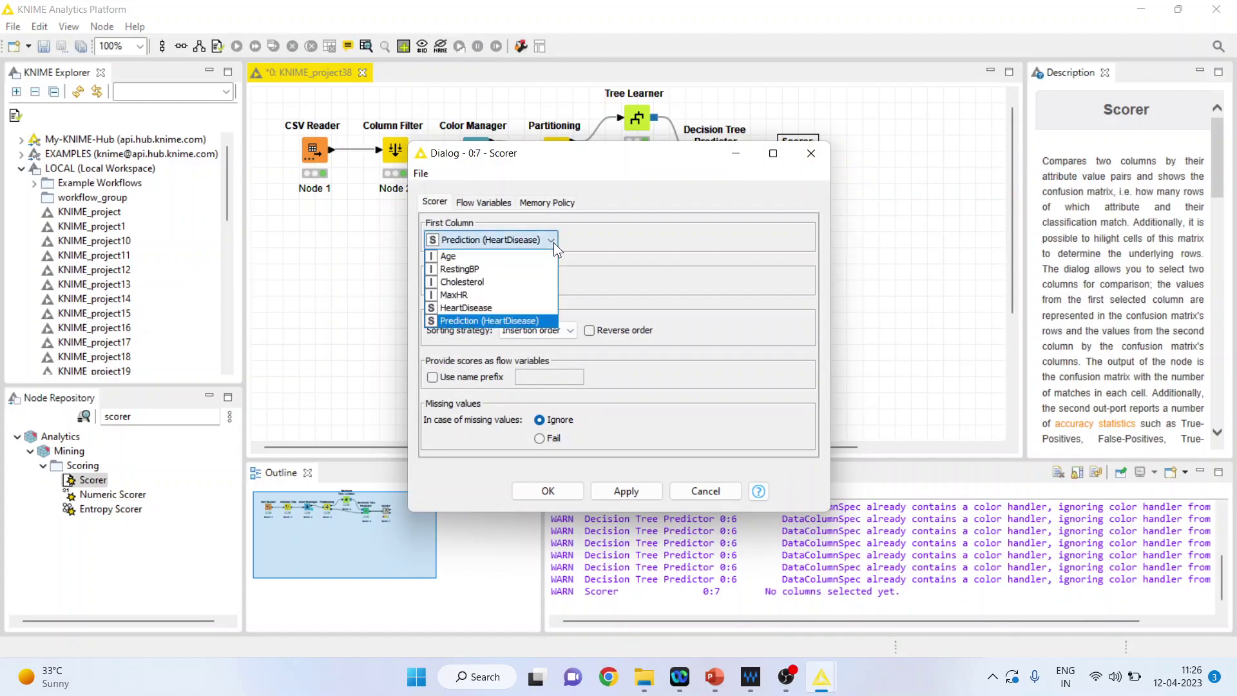
{"action": "left_click", "coordinate": [508, 307]}
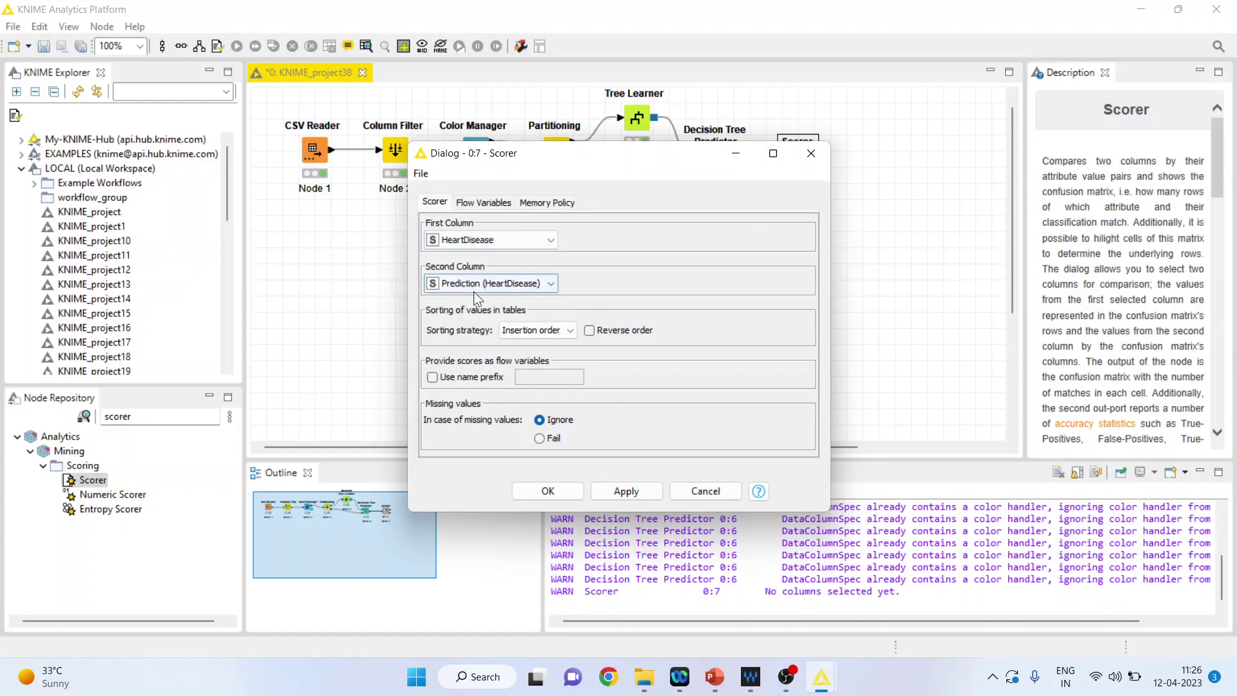
{"action": "left_click", "coordinate": [548, 491]}
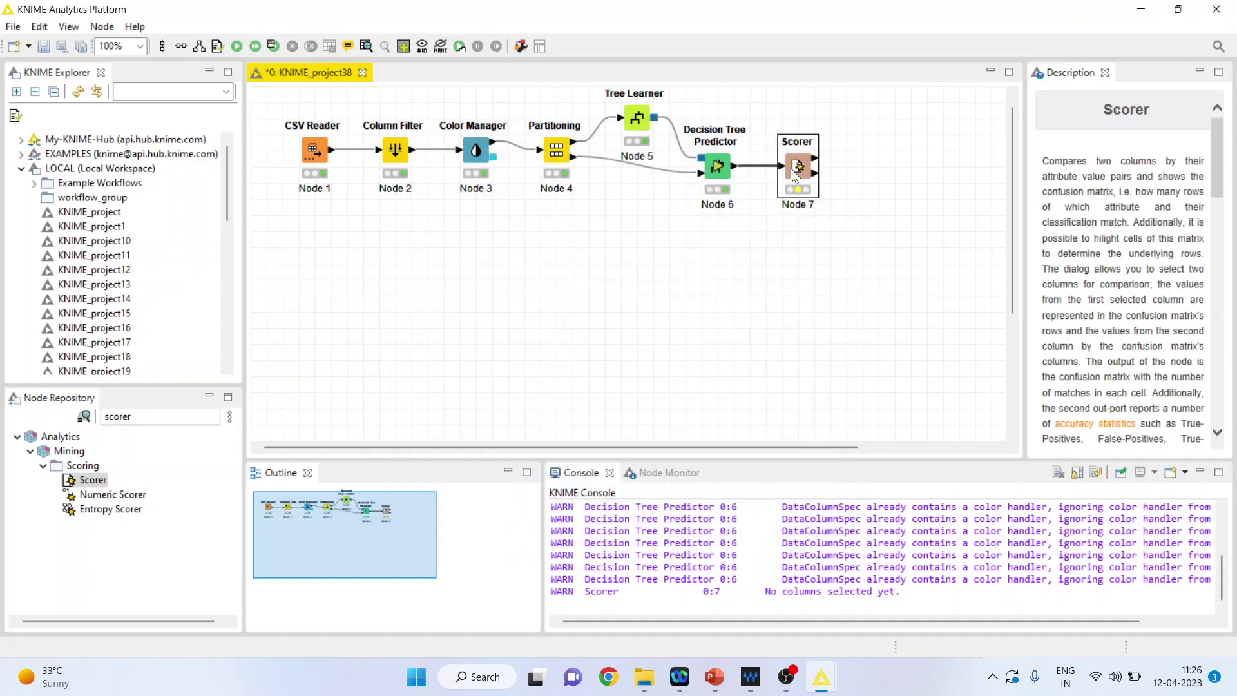
{"action": "right_click", "coordinate": [791, 168]}
{"action": "left_click", "coordinate": [859, 194]}
Step: Open the Confusion Matrix view of the Scorer and maximize its window
{"action": "right_click", "coordinate": [805, 173]}
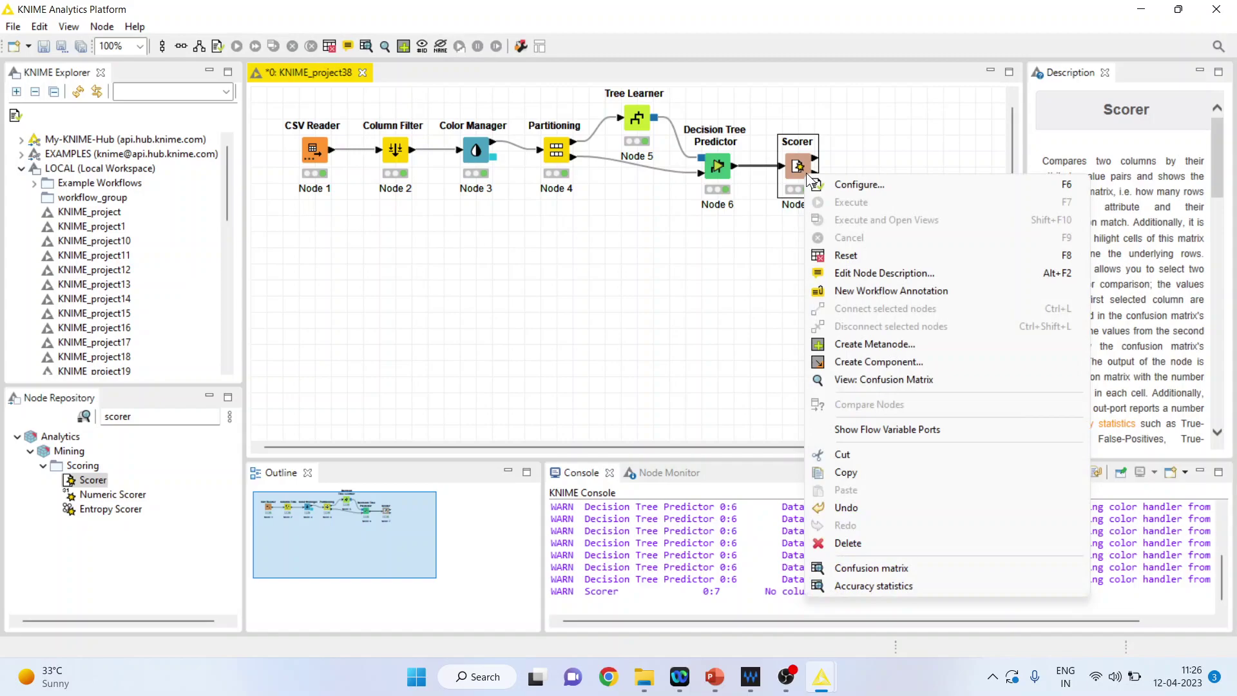
{"action": "left_click", "coordinate": [906, 382]}
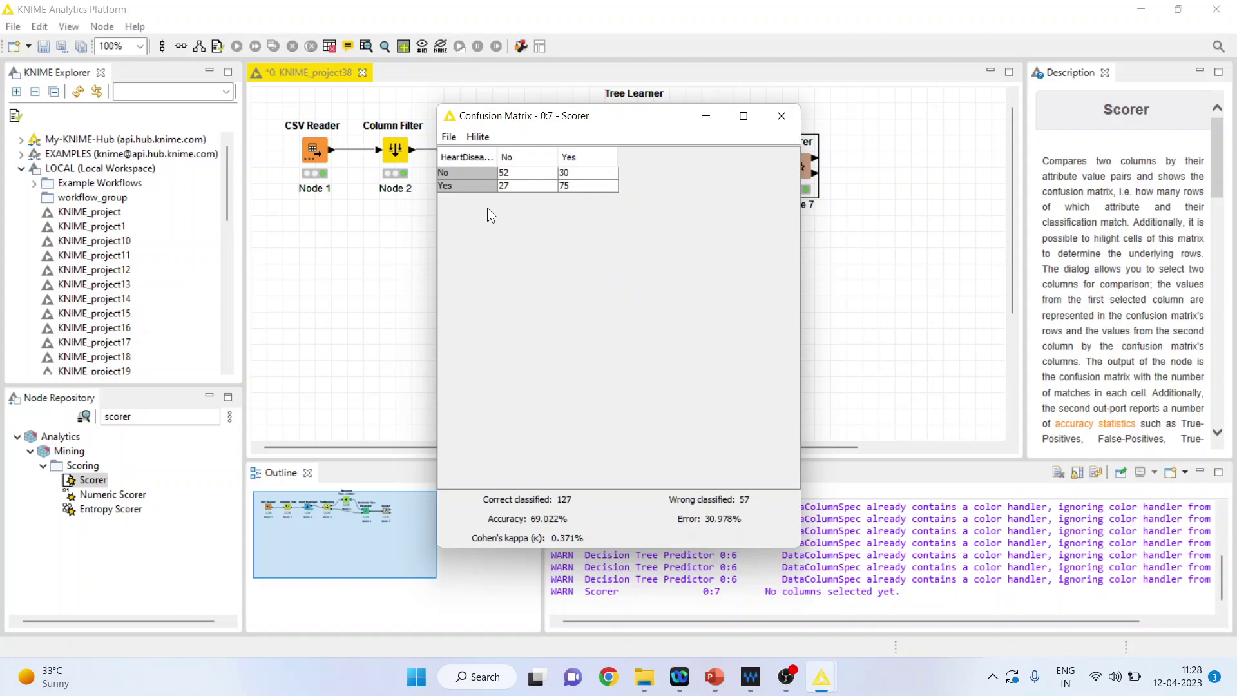
{"action": "left_click", "coordinate": [744, 116]}
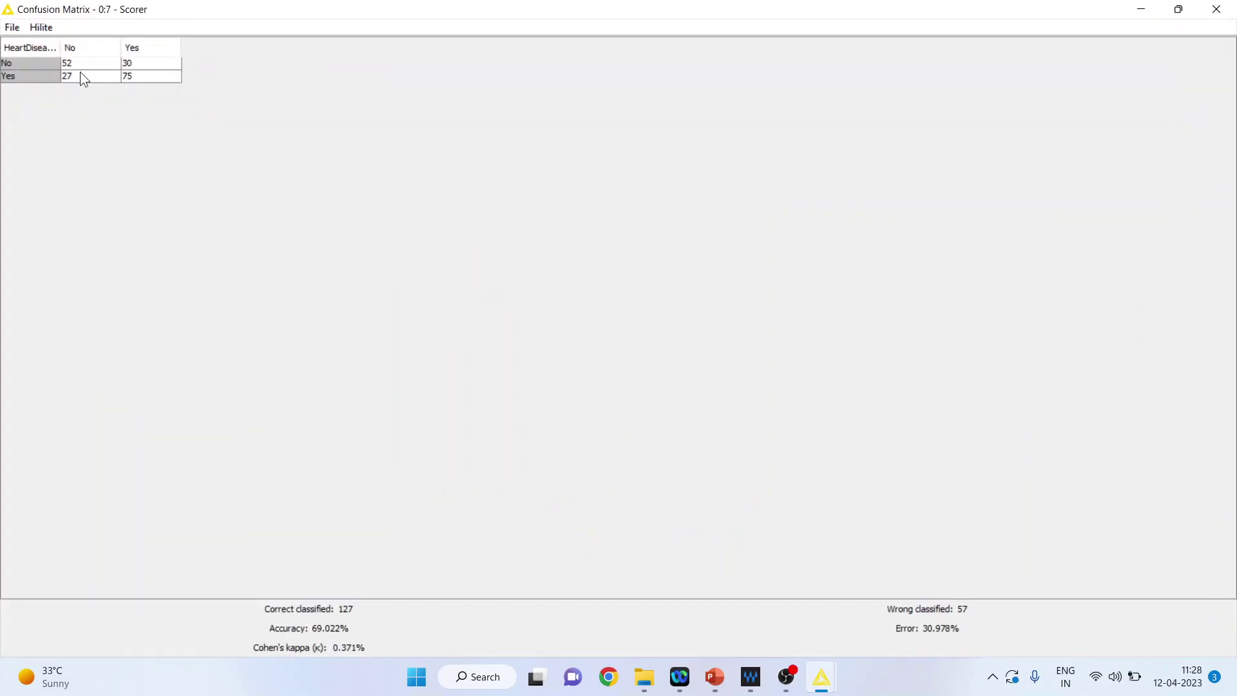
Step: Examine the correctly and wrongly classified cells of the confusion matrix together with the accuracy and error figures
{"action": "left_click", "coordinate": [71, 60]}
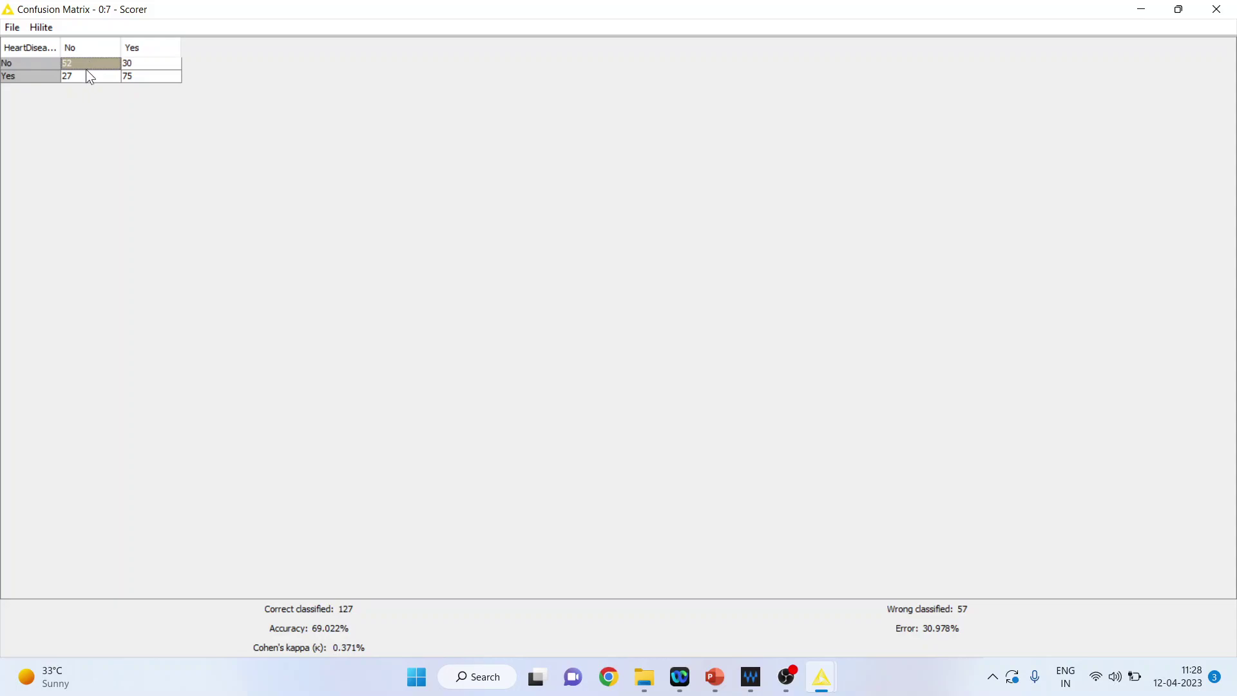
{"action": "left_click", "coordinate": [141, 78]}
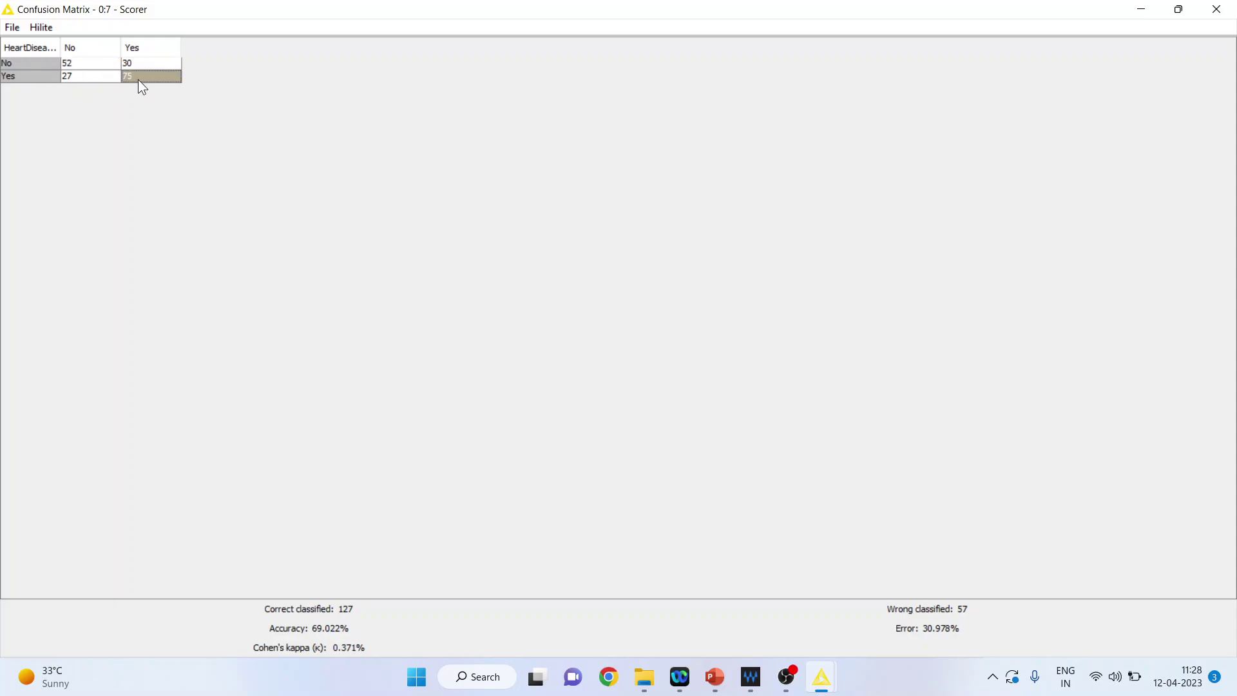
{"action": "left_click", "coordinate": [14, 74]}
{"action": "left_click", "coordinate": [141, 75]}
{"action": "left_click", "coordinate": [81, 61]}
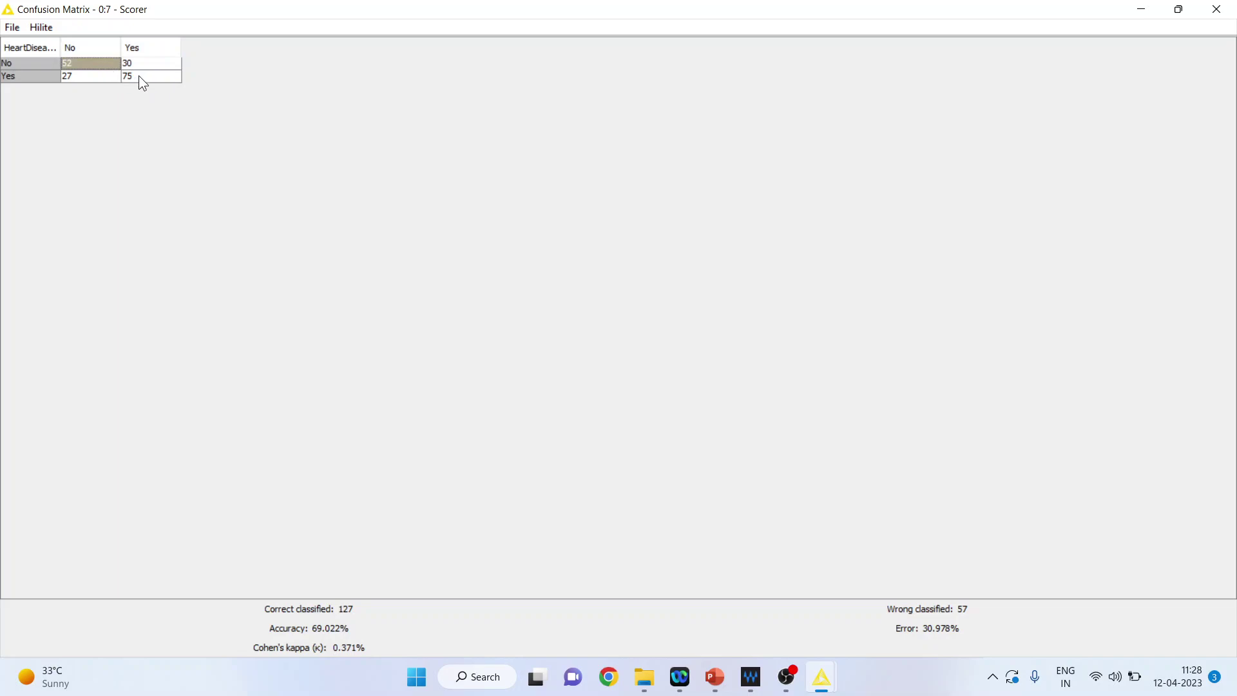
{"action": "left_click", "coordinate": [139, 76]}
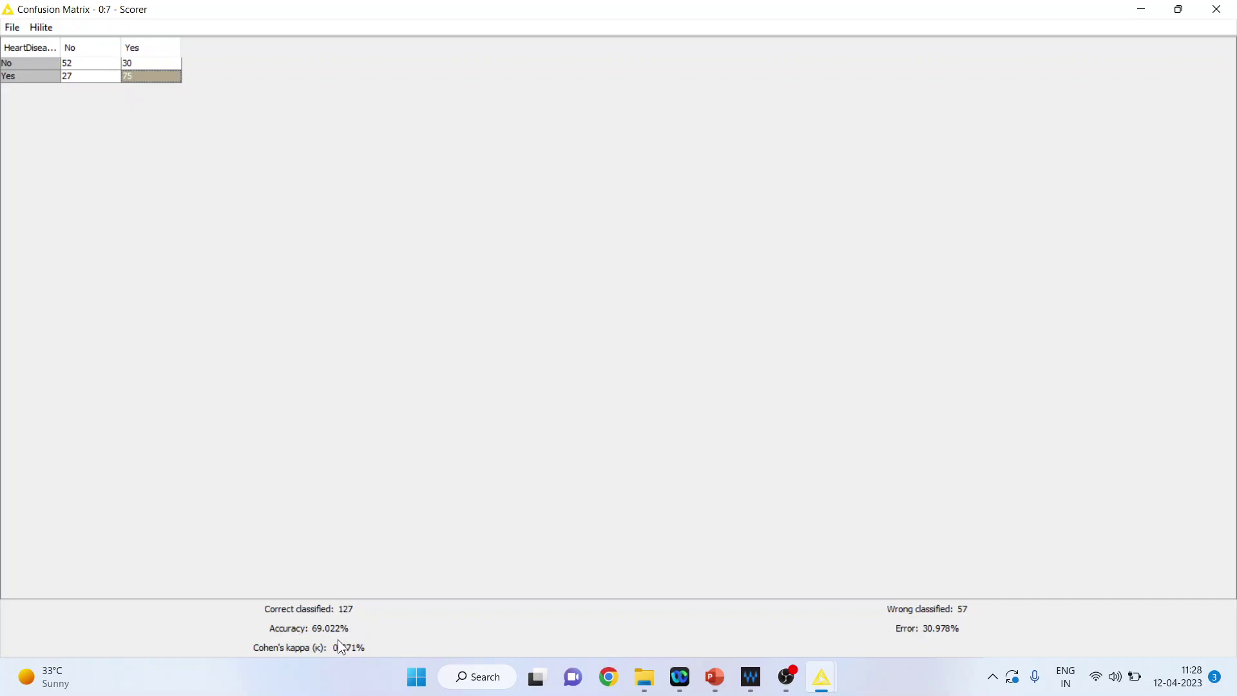
{"action": "left_click", "coordinate": [67, 76]}
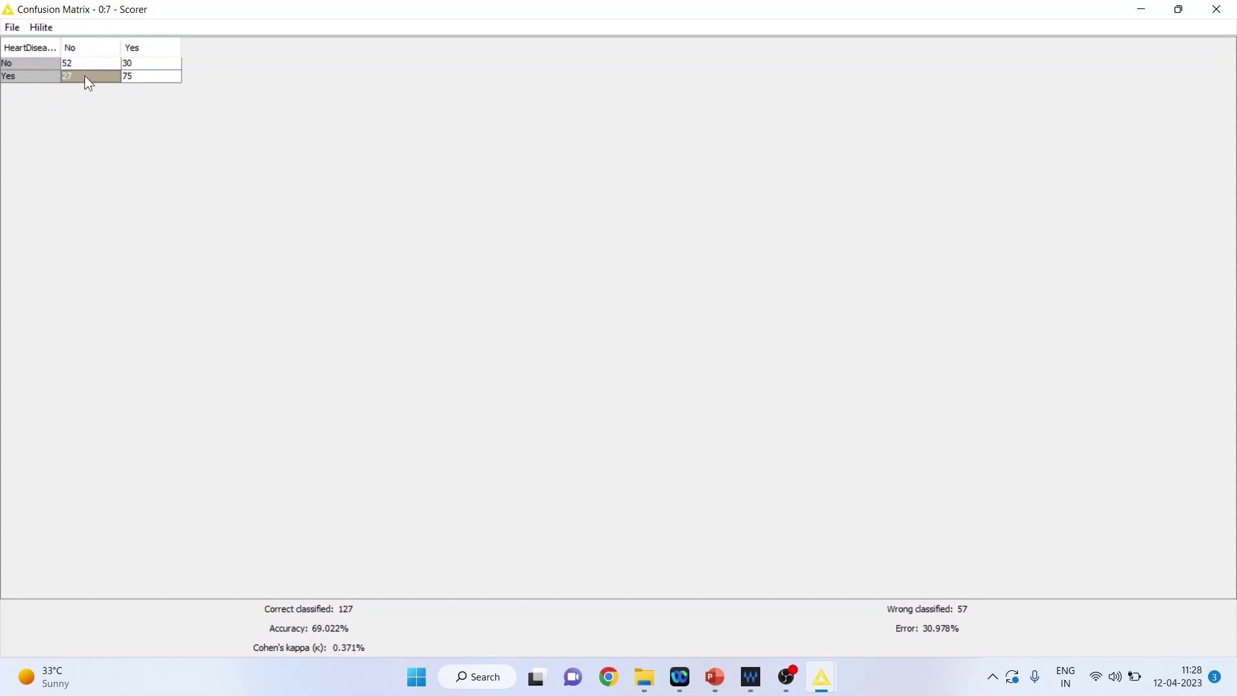
{"action": "left_click", "coordinate": [12, 59]}
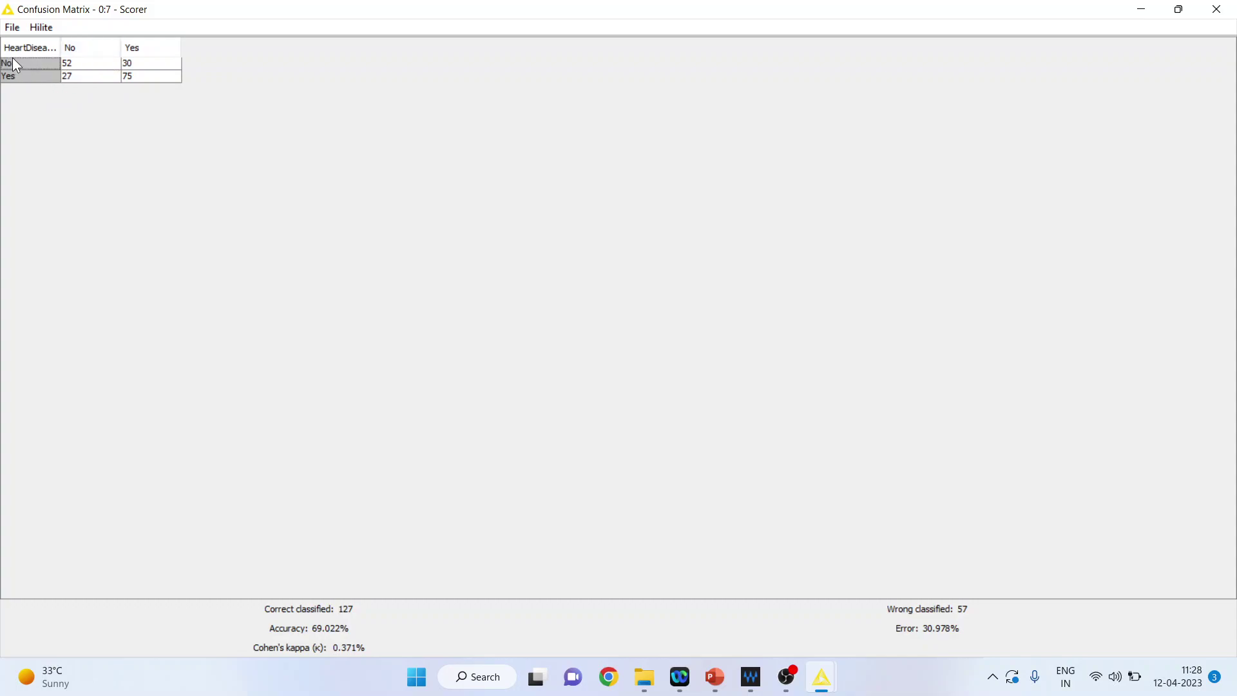
Step: Examine the wrongly classified No/Yes and Yes/No cells of the confusion matrix and close its window
{"action": "left_click", "coordinate": [142, 59]}
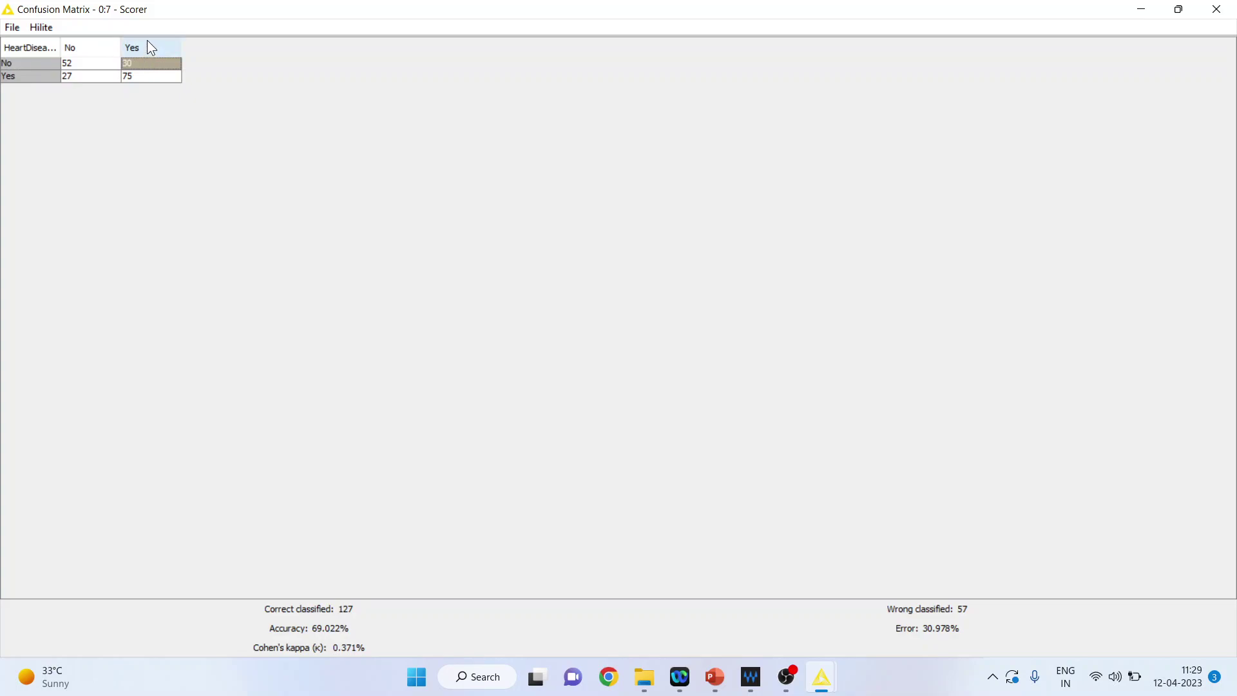
{"action": "left_click", "coordinate": [81, 77]}
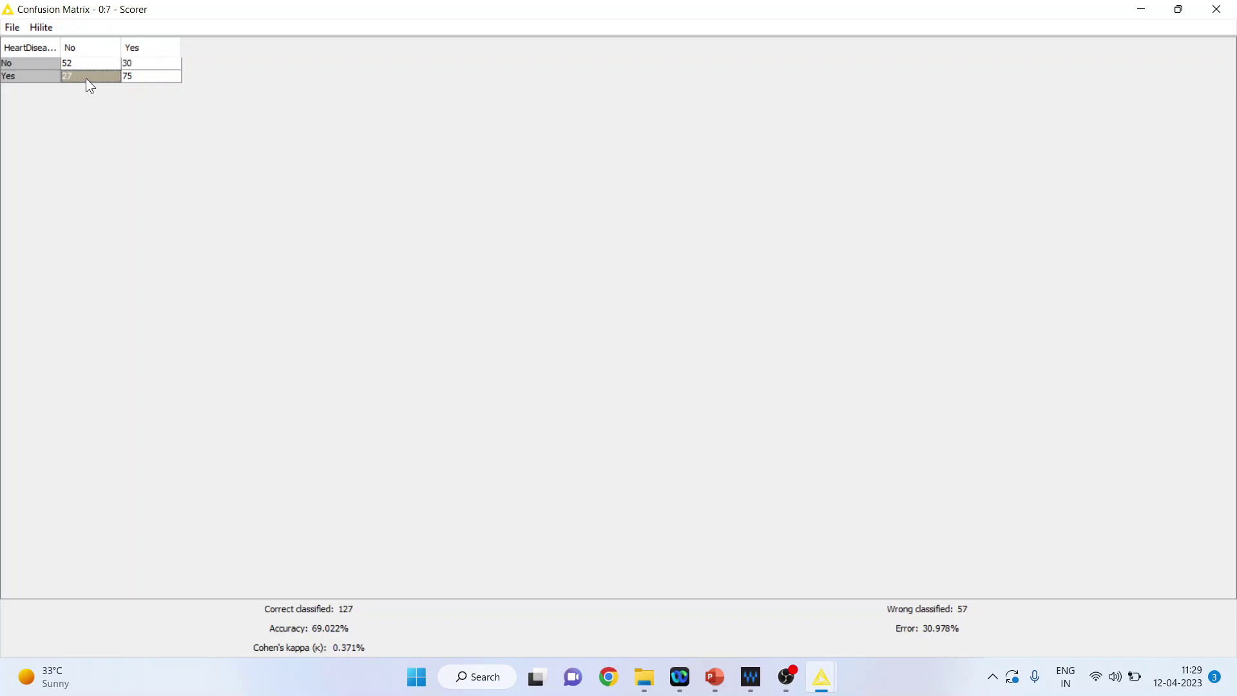
{"action": "left_click", "coordinate": [129, 64]}
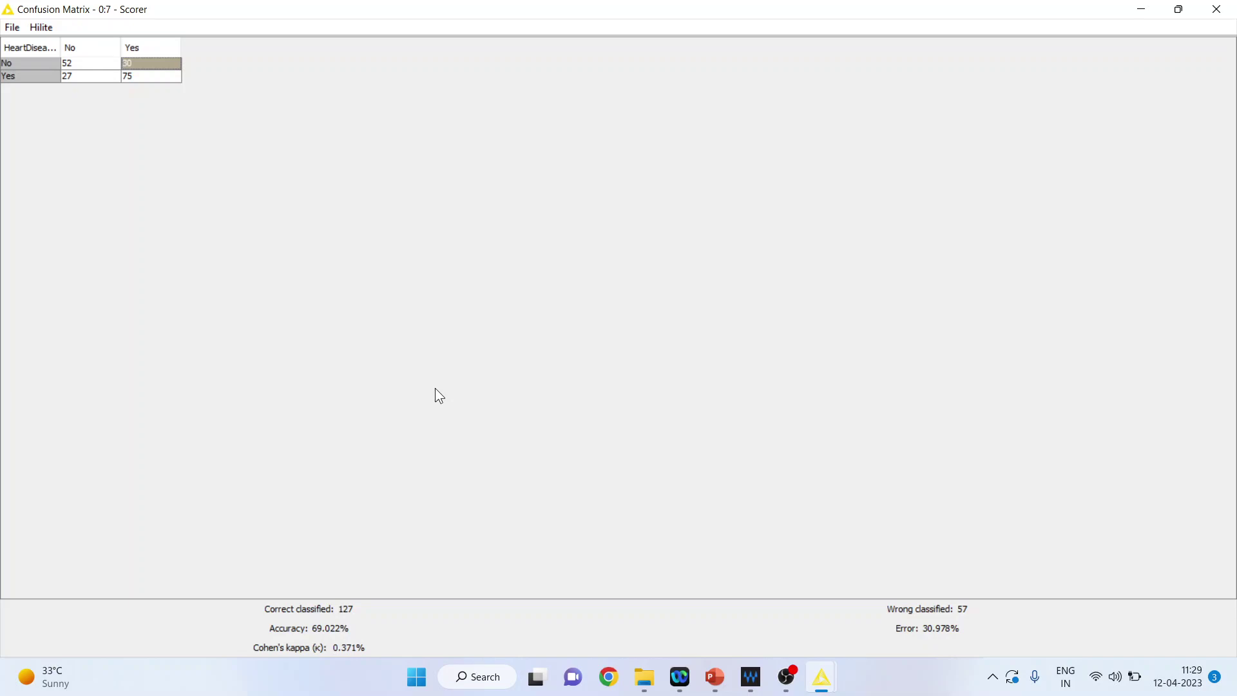
{"action": "left_click", "coordinate": [1223, 11]}
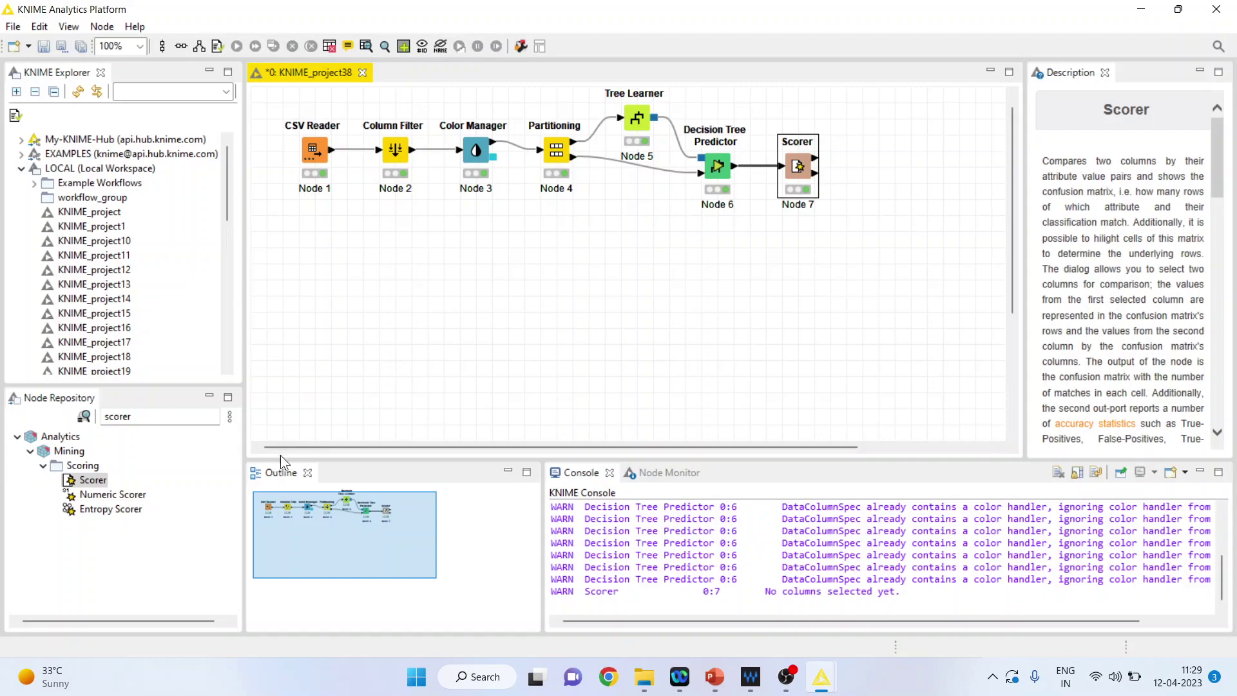
Step: Clear the scorer search in the node repository and add a second CSV Reader node below the existing CSV Reader
{"action": "left_click", "coordinate": [142, 417]}
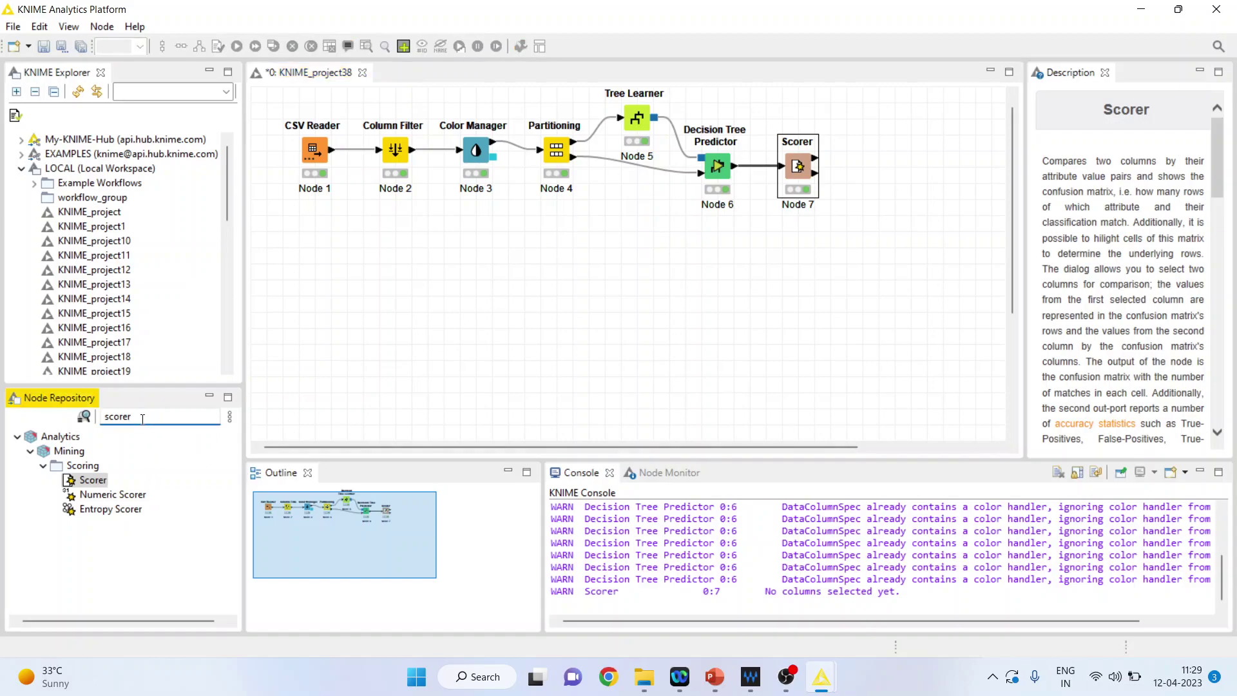
{"action": "key", "text": "BackSpace"}
{"action": "key", "text": "BackSpace"}
{"action": "key", "text": "BackSpace"}
{"action": "key", "text": "BackSpace"}
{"action": "key", "text": "BackSpace"}
{"action": "key", "text": "BackSpace"}
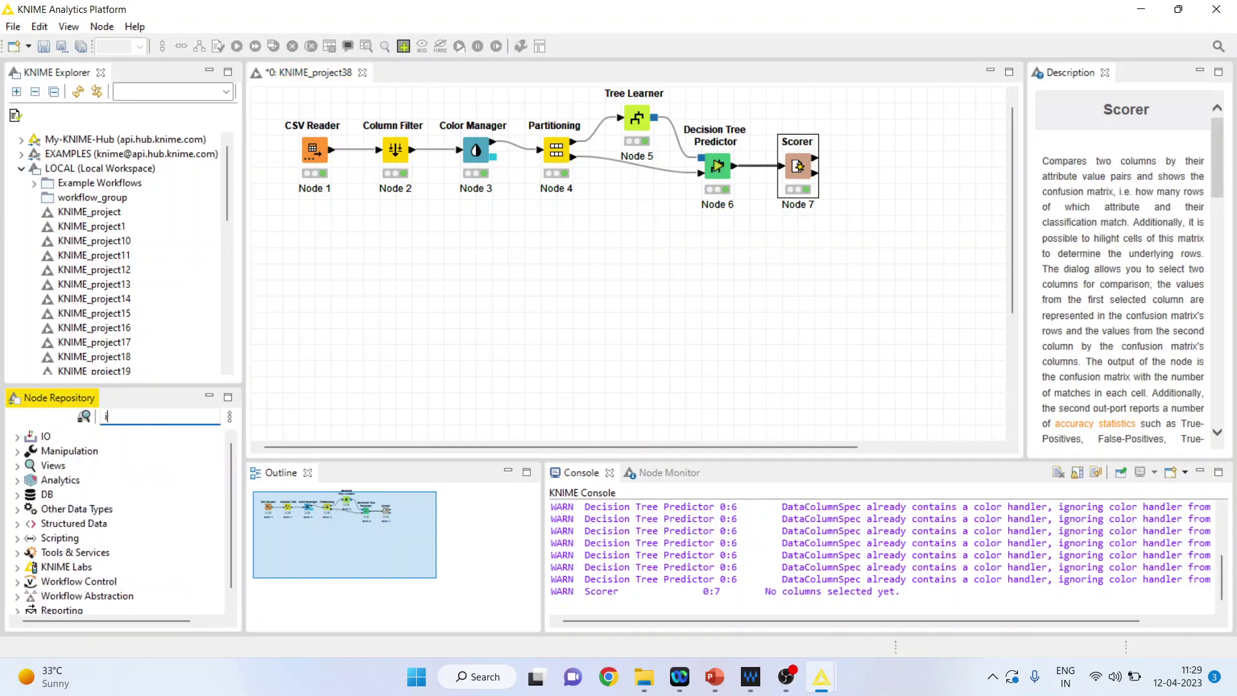
{"action": "left_click_drag", "start_coordinate": [76, 520], "coordinate": [845, 167]}
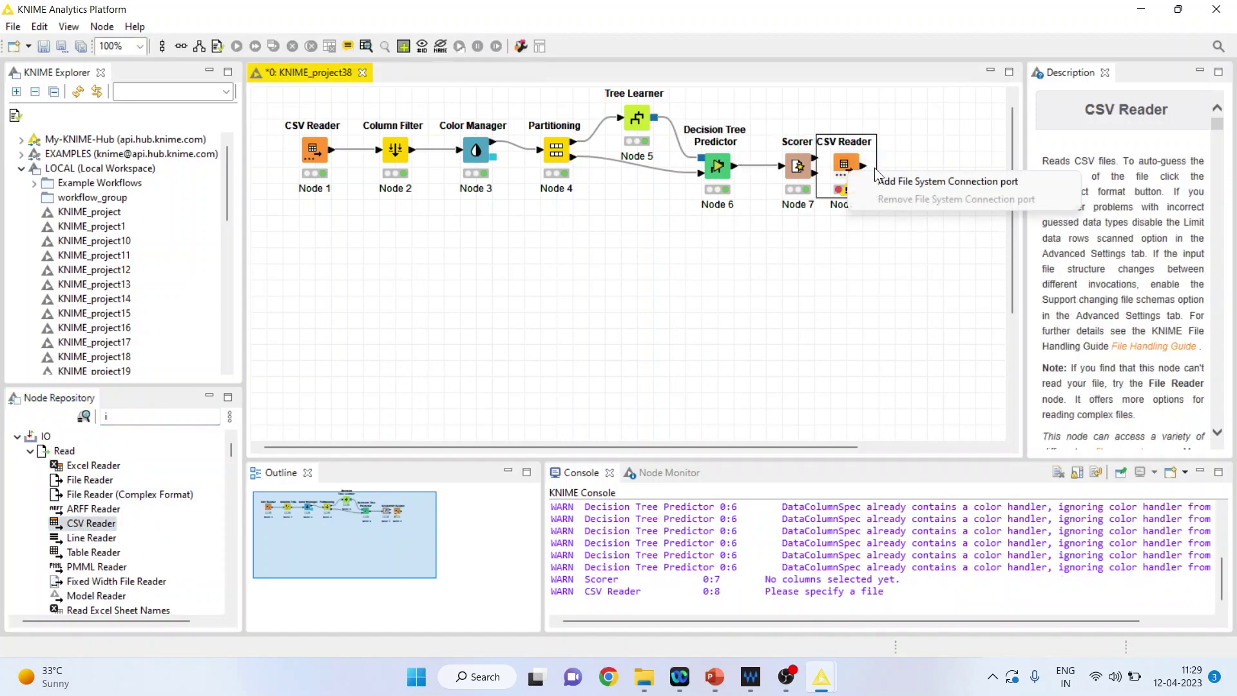
{"action": "left_click_drag", "start_coordinate": [797, 281], "coordinate": [323, 331]}
Step: Configure the new CSV Reader to read heart1(test).csv from D:\Research Methodology\Predictive Analytics\Knime\Data
{"action": "double_click", "coordinate": [323, 331]}
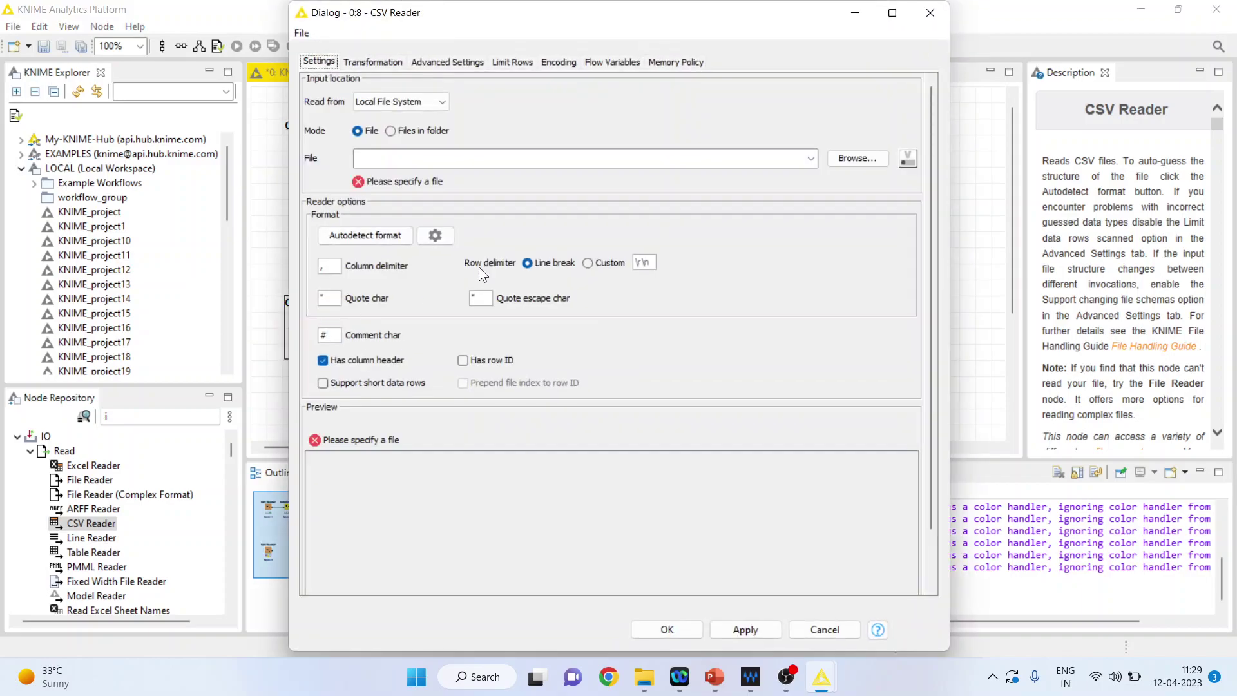
{"action": "left_click", "coordinate": [848, 164]}
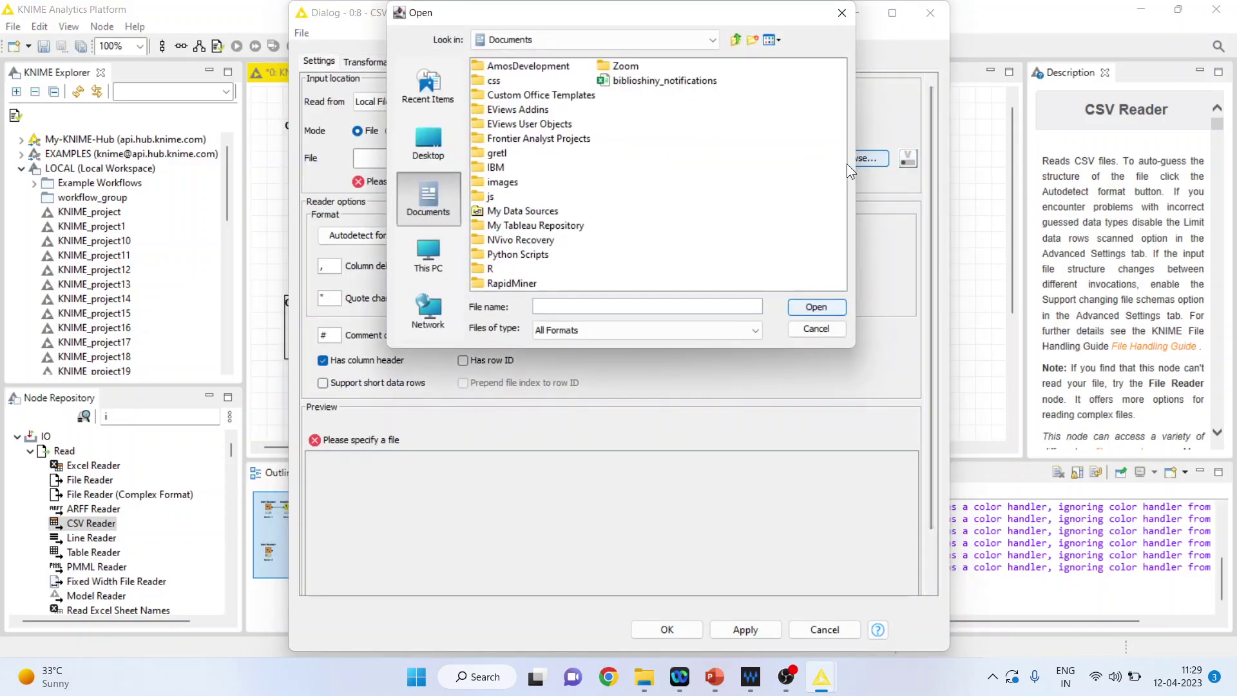
{"action": "left_click", "coordinate": [712, 40]}
{"action": "left_click", "coordinate": [650, 72]}
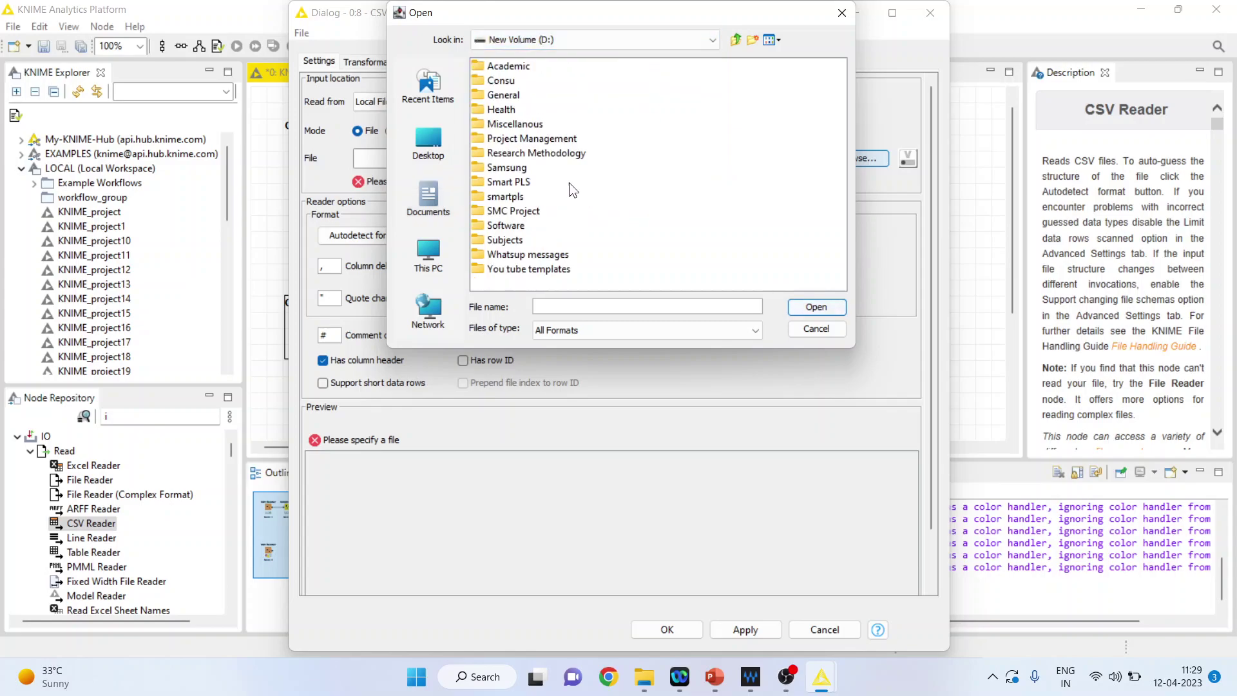
{"action": "double_click", "coordinate": [545, 153]}
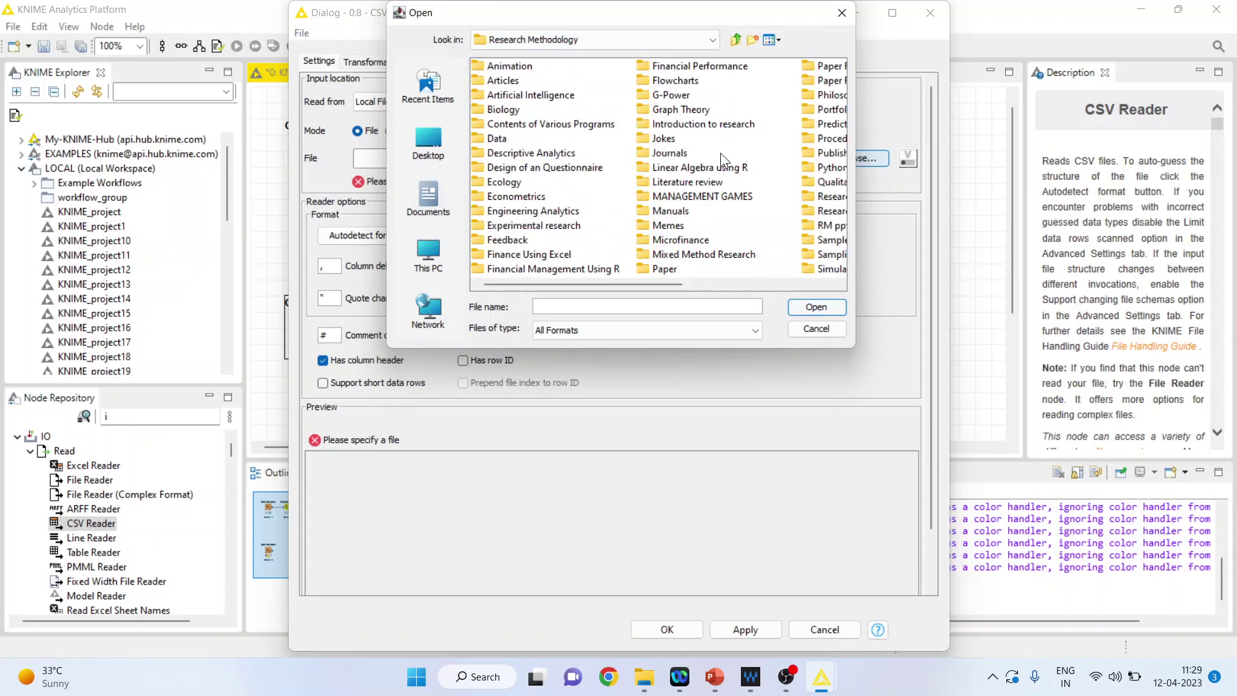
{"action": "double_click", "coordinate": [821, 125]}
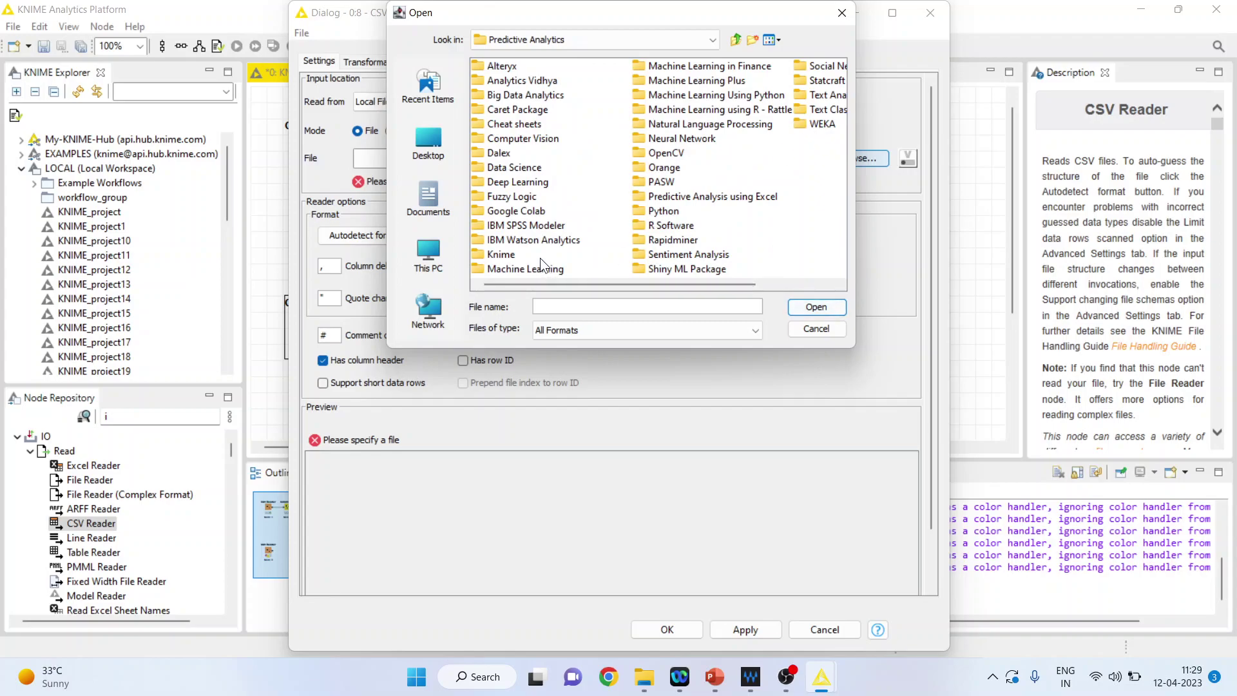
{"action": "double_click", "coordinate": [496, 255]}
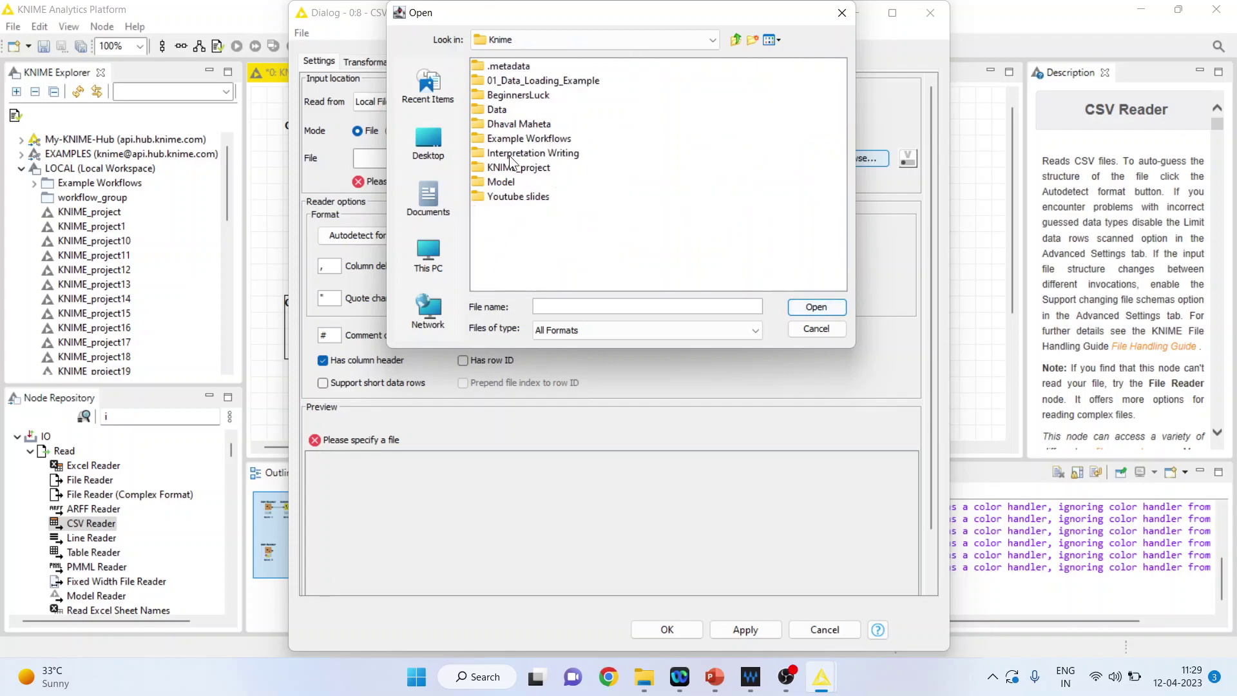
{"action": "double_click", "coordinate": [500, 110]}
{"action": "left_click", "coordinate": [511, 67]}
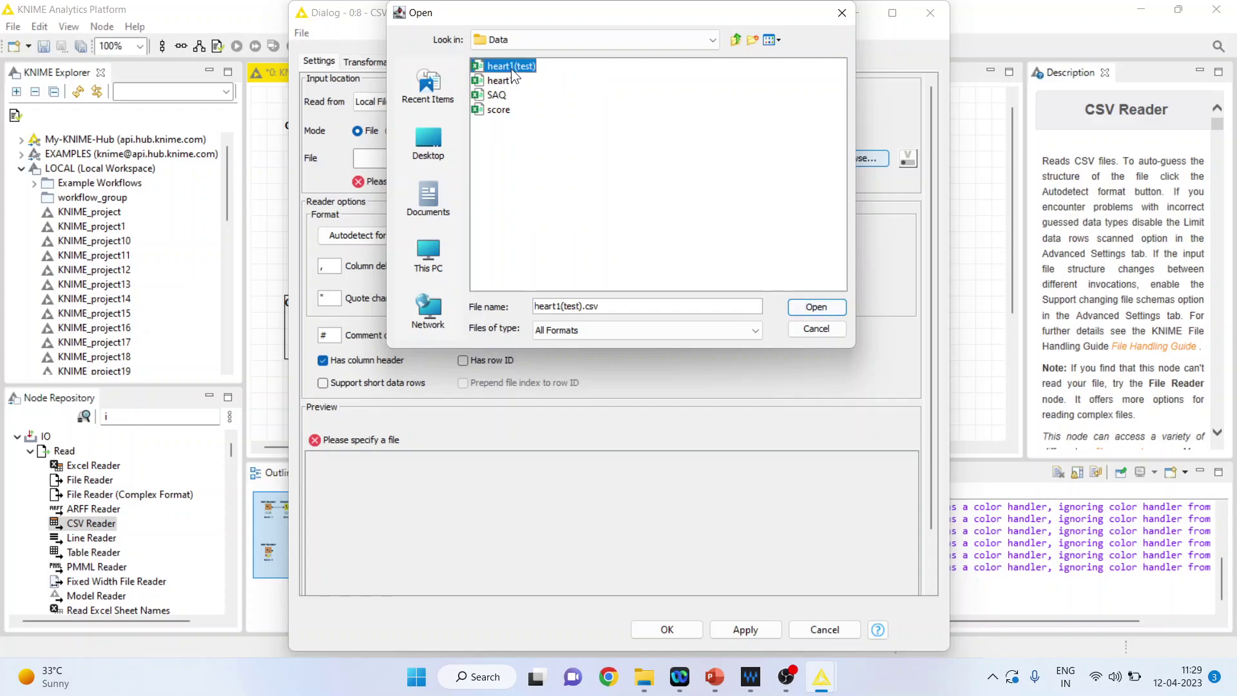
{"action": "left_click", "coordinate": [810, 310]}
{"action": "mouse_move", "coordinate": [715, 676]}
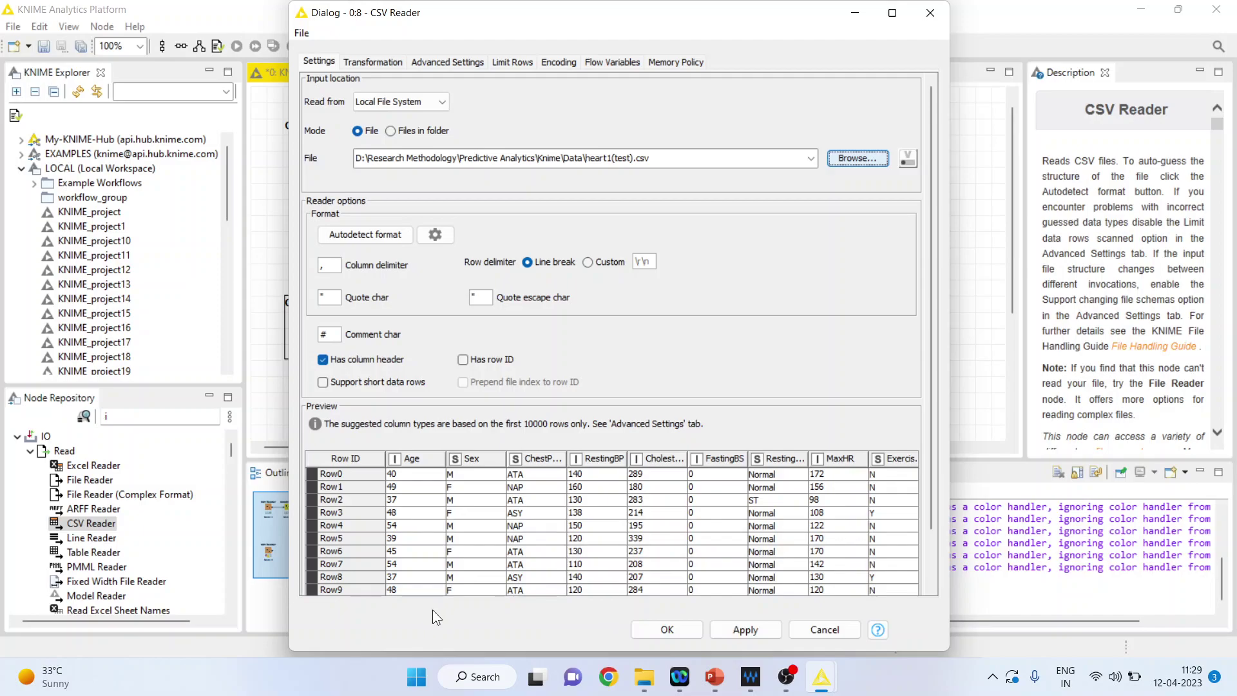
{"action": "left_click", "coordinate": [663, 633]}
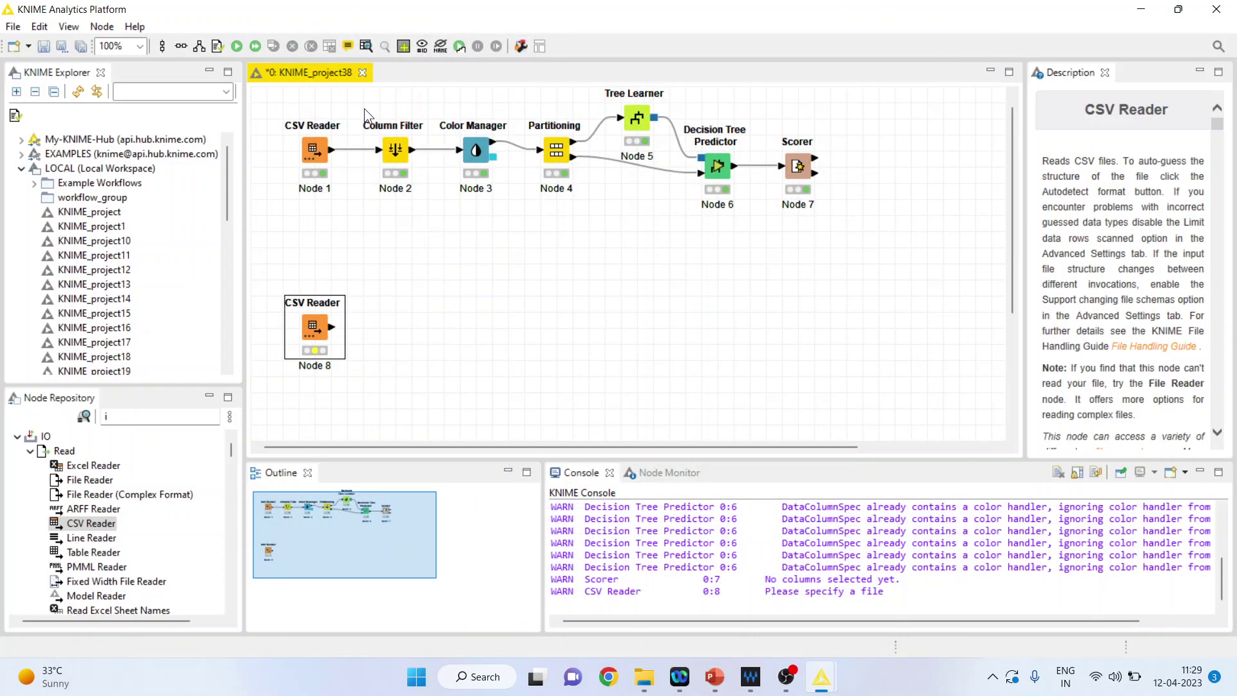
Step: Copy the existing Column Filter node and place the duplicate beside the new CSV Reader
{"action": "left_click", "coordinate": [394, 151]}
{"action": "right_click", "coordinate": [394, 153]}
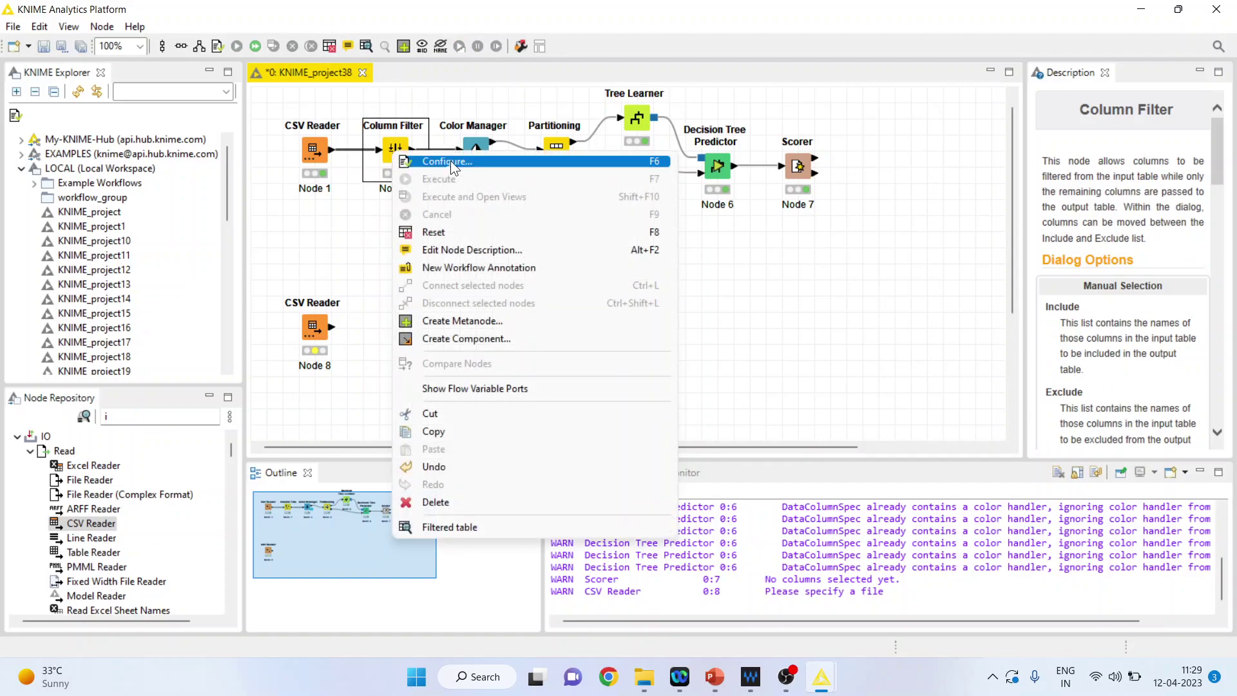
{"action": "left_click", "coordinate": [471, 433]}
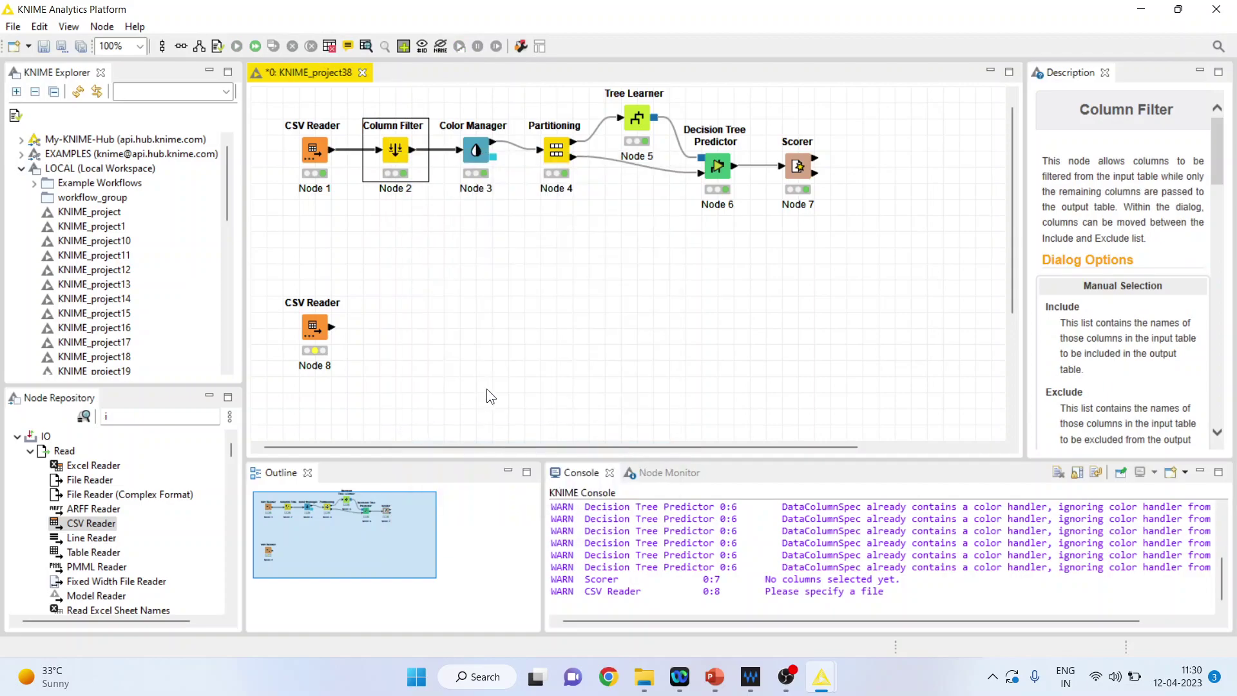
{"action": "key", "text": "ctrl+v"}
{"action": "left_click_drag", "start_coordinate": [493, 235], "coordinate": [401, 320]}
Step: Execute the new CSV Reader and connect its output to the copied Column Filter
{"action": "right_click", "coordinate": [319, 332]}
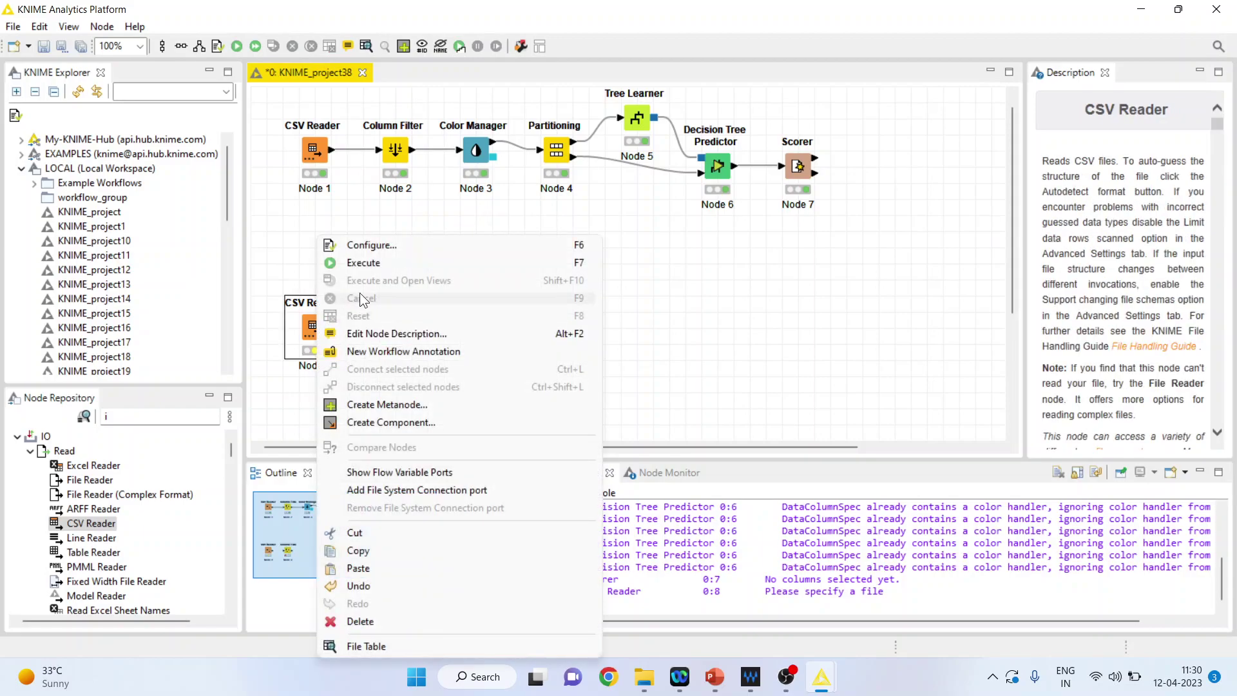
{"action": "left_click", "coordinate": [371, 261]}
{"action": "left_click_drag", "start_coordinate": [328, 326], "coordinate": [382, 326]}
Step: Accept the copied Column Filter's settings, including Age, RestingBP, Cholesterol, MaxHR and HeartDisease, and execute the node
{"action": "left_click", "coordinate": [401, 326]}
{"action": "right_click", "coordinate": [400, 326]}
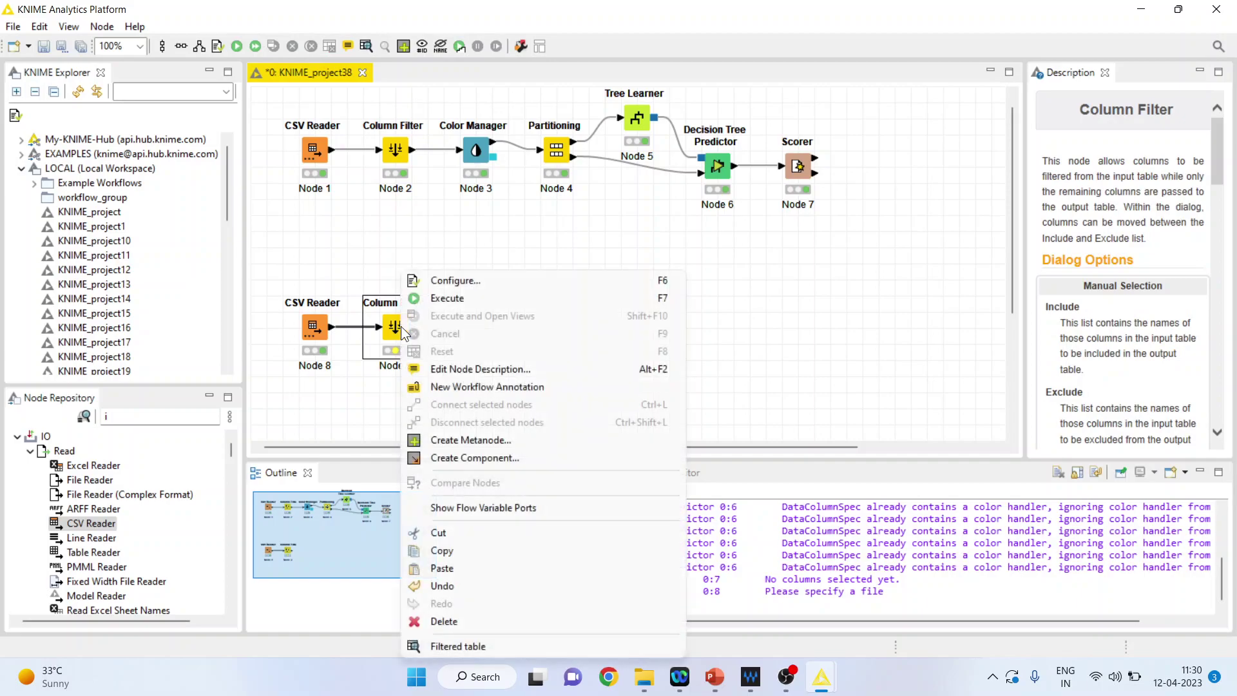
{"action": "left_click", "coordinate": [470, 284]}
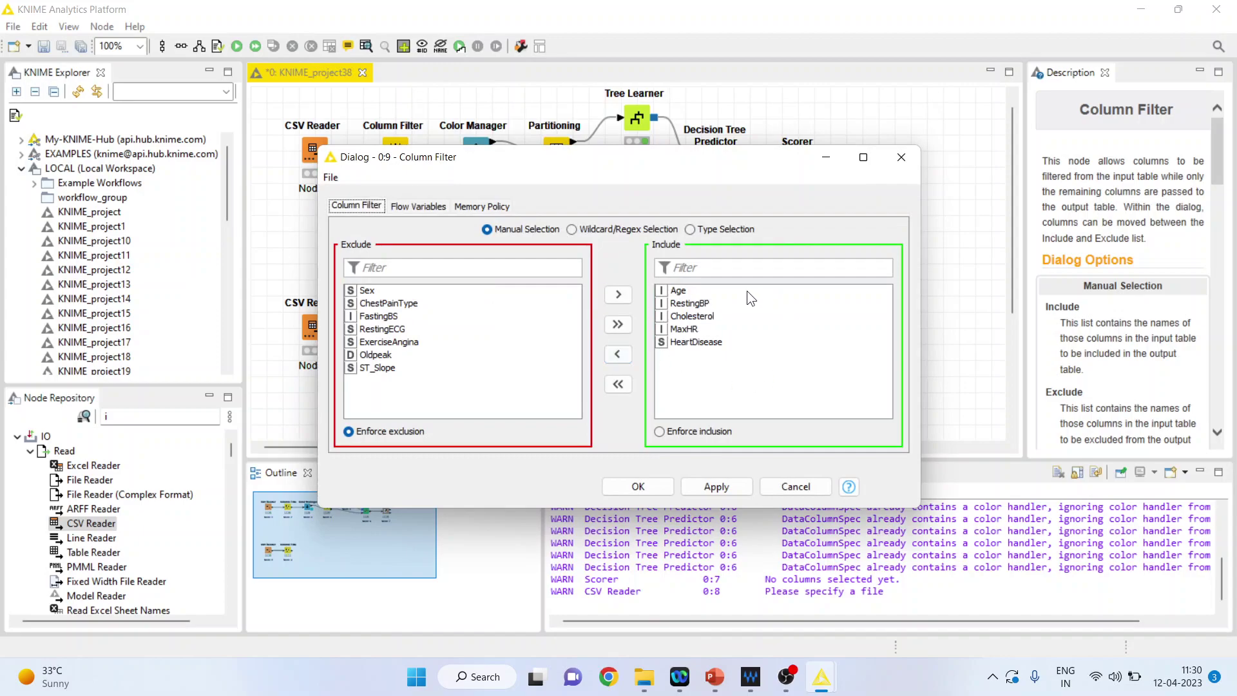
{"action": "left_click", "coordinate": [648, 488]}
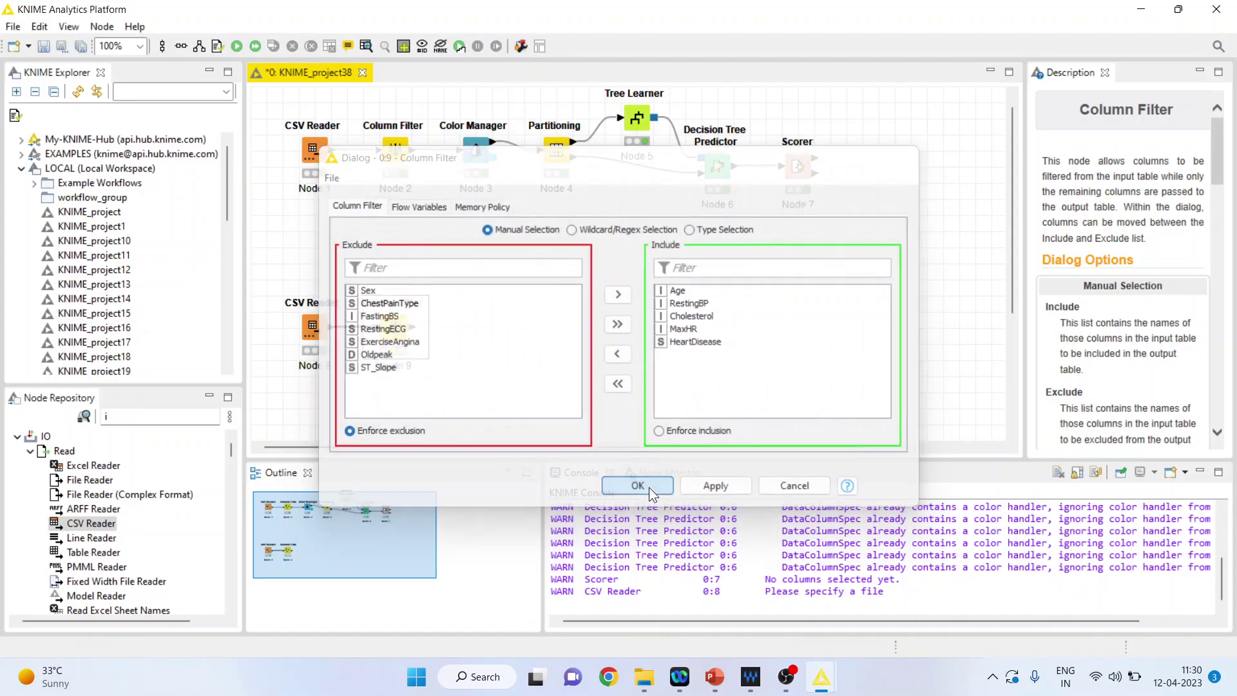
{"action": "right_click", "coordinate": [395, 327]}
{"action": "left_click", "coordinate": [468, 300]}
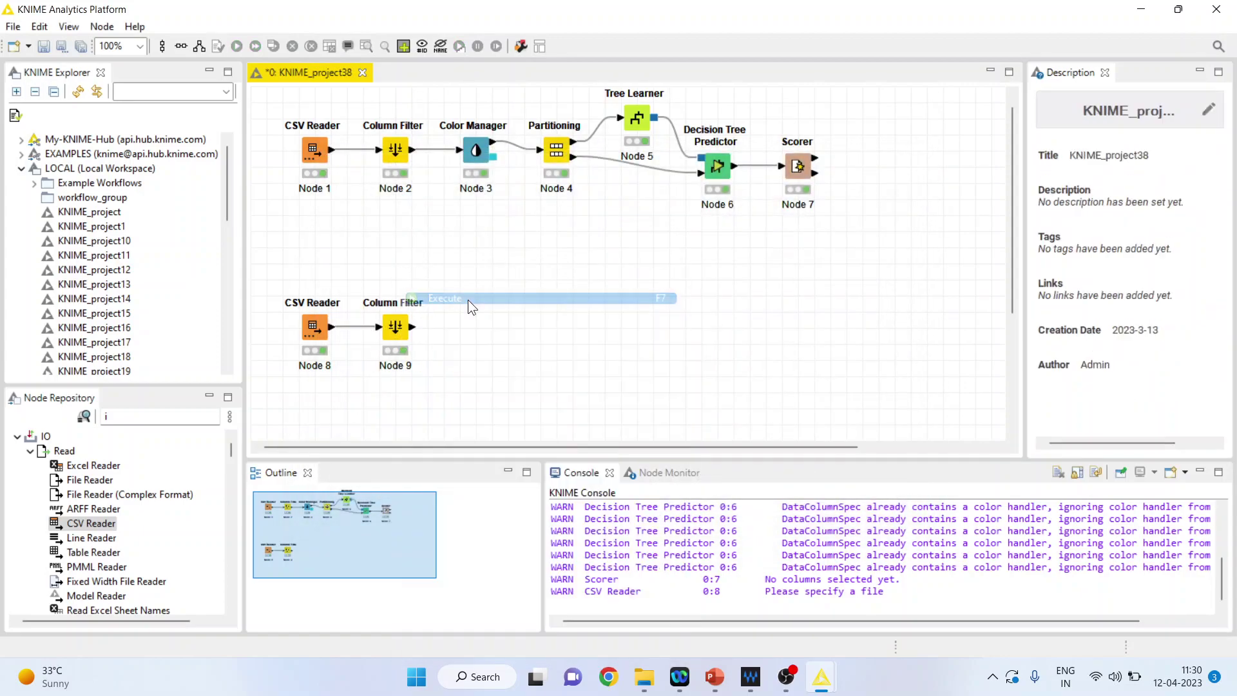
Step: Copy the Color Manager node, place the duplicate after the copied Column Filter and connect the two nodes
{"action": "left_click", "coordinate": [476, 161]}
{"action": "right_click", "coordinate": [477, 161]}
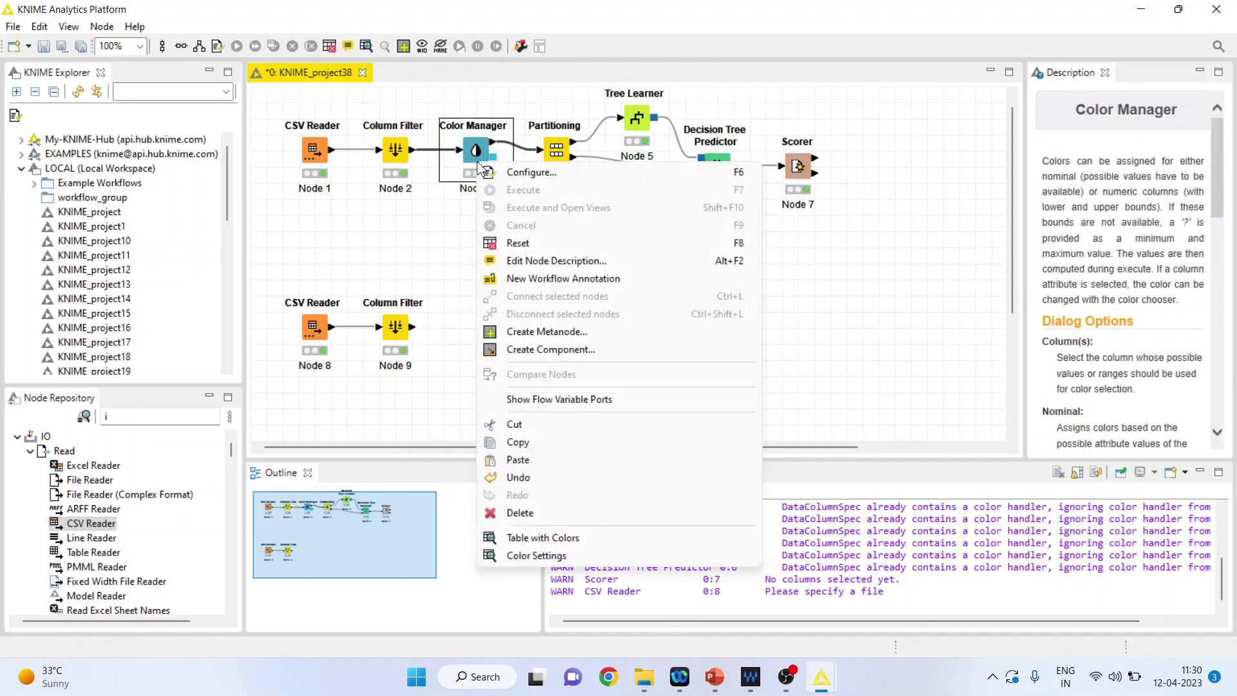
{"action": "left_click", "coordinate": [551, 443]}
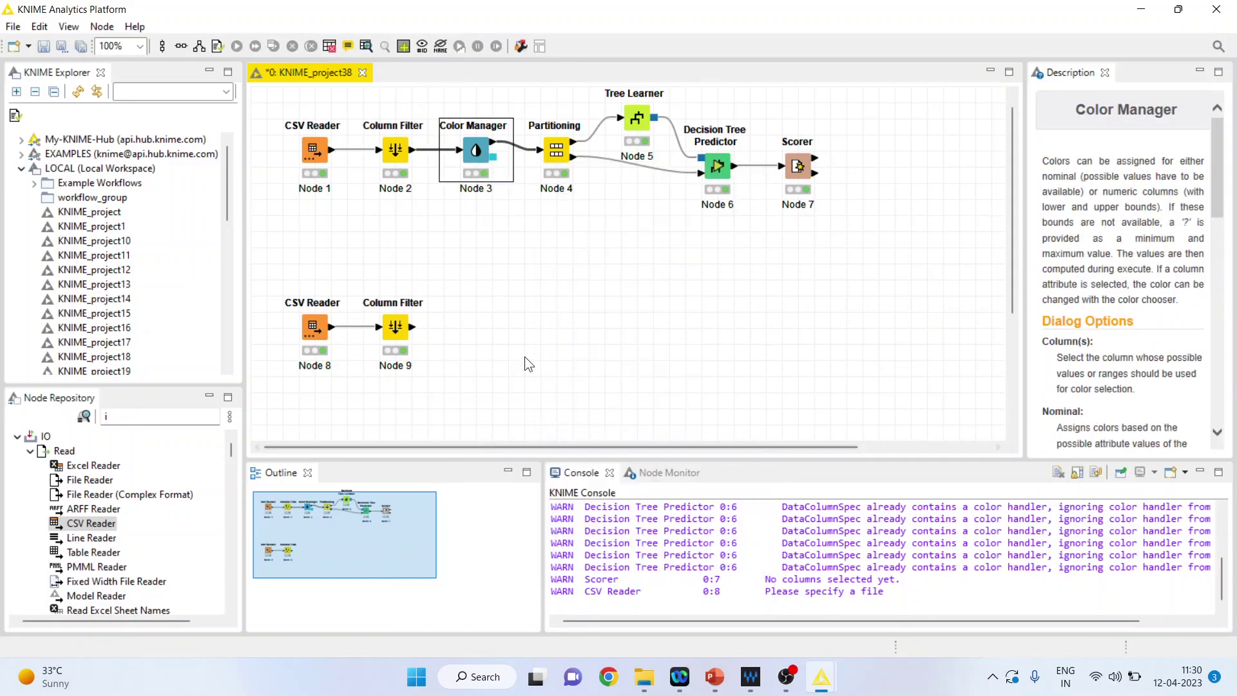
{"action": "left_click", "coordinate": [524, 357]}
{"action": "key", "text": "ctrl+v"}
{"action": "left_click_drag", "start_coordinate": [571, 246], "coordinate": [503, 331]}
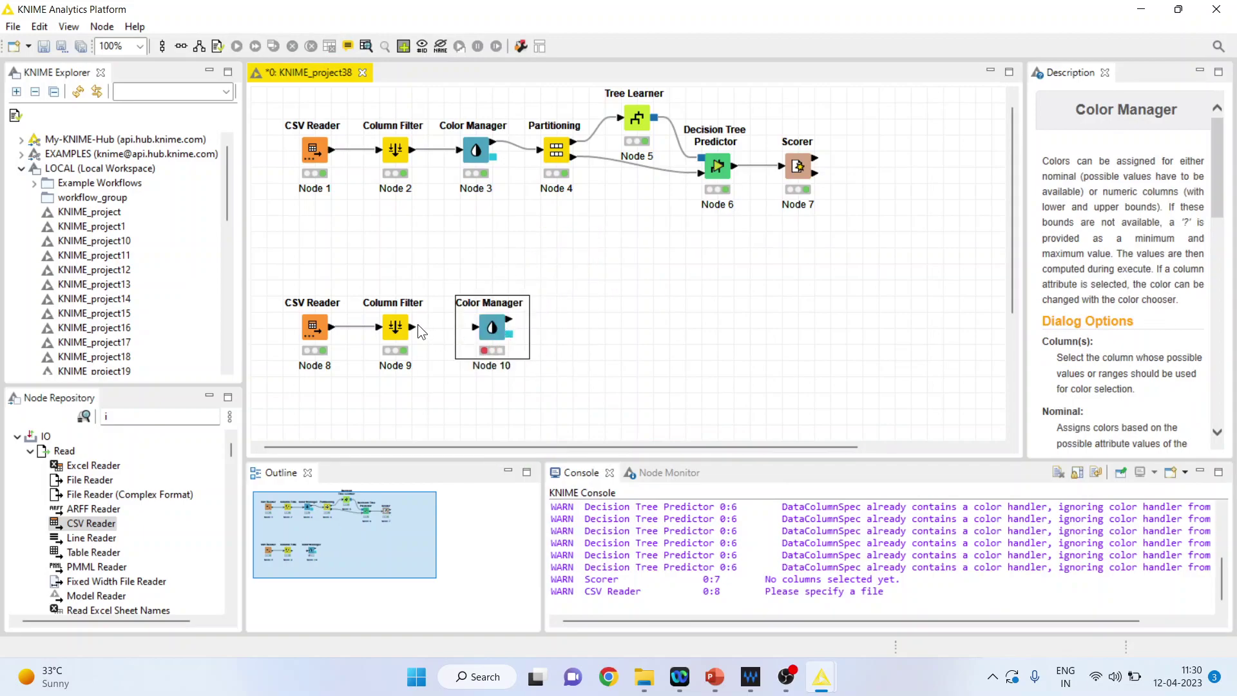
{"action": "left_click_drag", "start_coordinate": [413, 326], "coordinate": [494, 330]}
Step: Accept HeartDisease as the color column in the copied Color Manager and execute the node
{"action": "right_click", "coordinate": [493, 330]}
{"action": "left_click", "coordinate": [553, 264]}
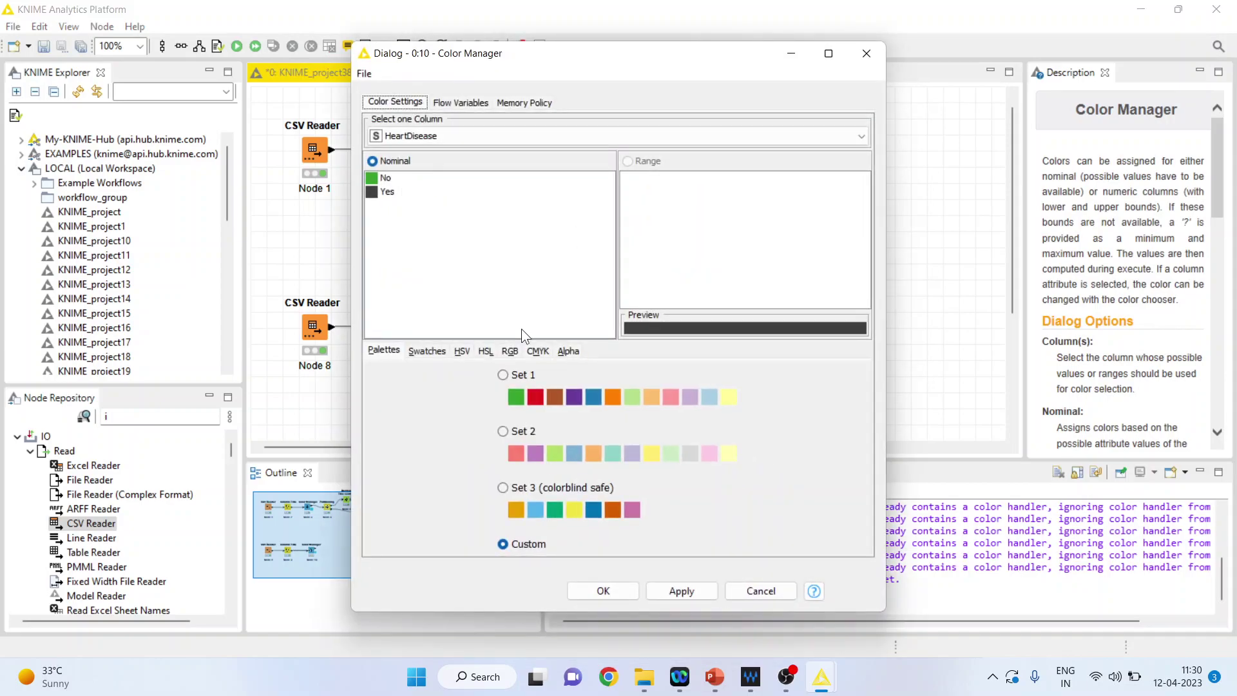
{"action": "left_click", "coordinate": [594, 577]}
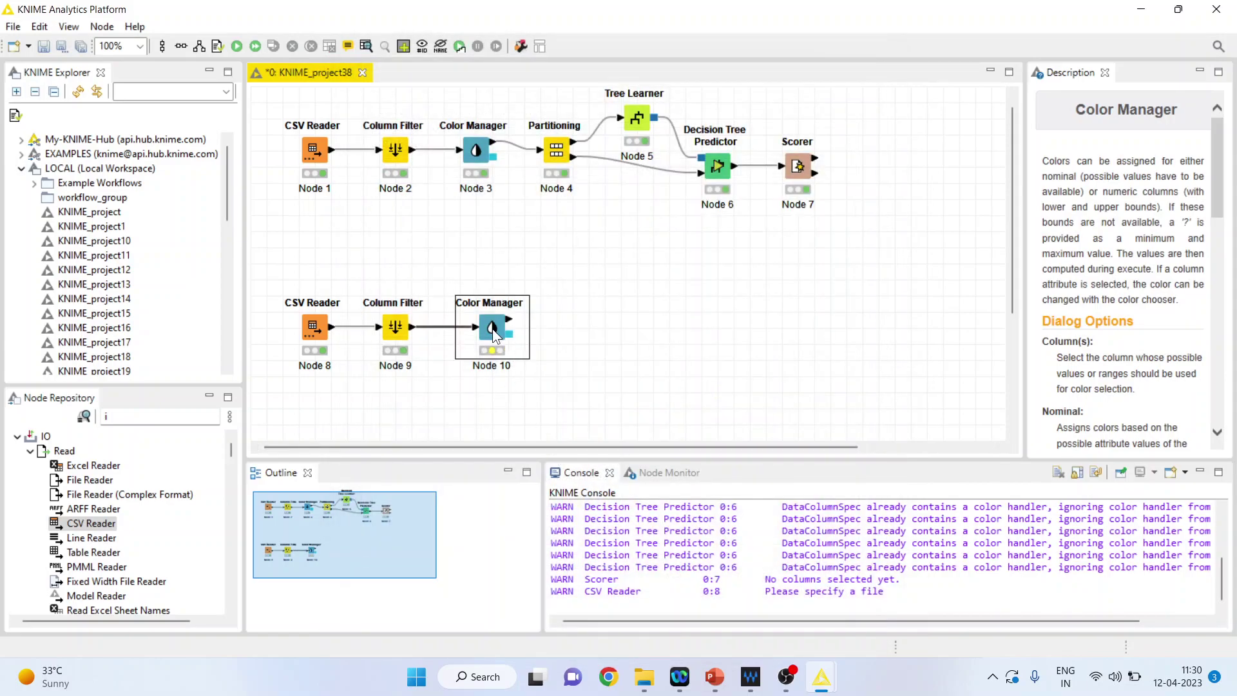
{"action": "right_click", "coordinate": [492, 329]}
{"action": "left_click", "coordinate": [546, 279]}
{"action": "left_click", "coordinate": [119, 418]}
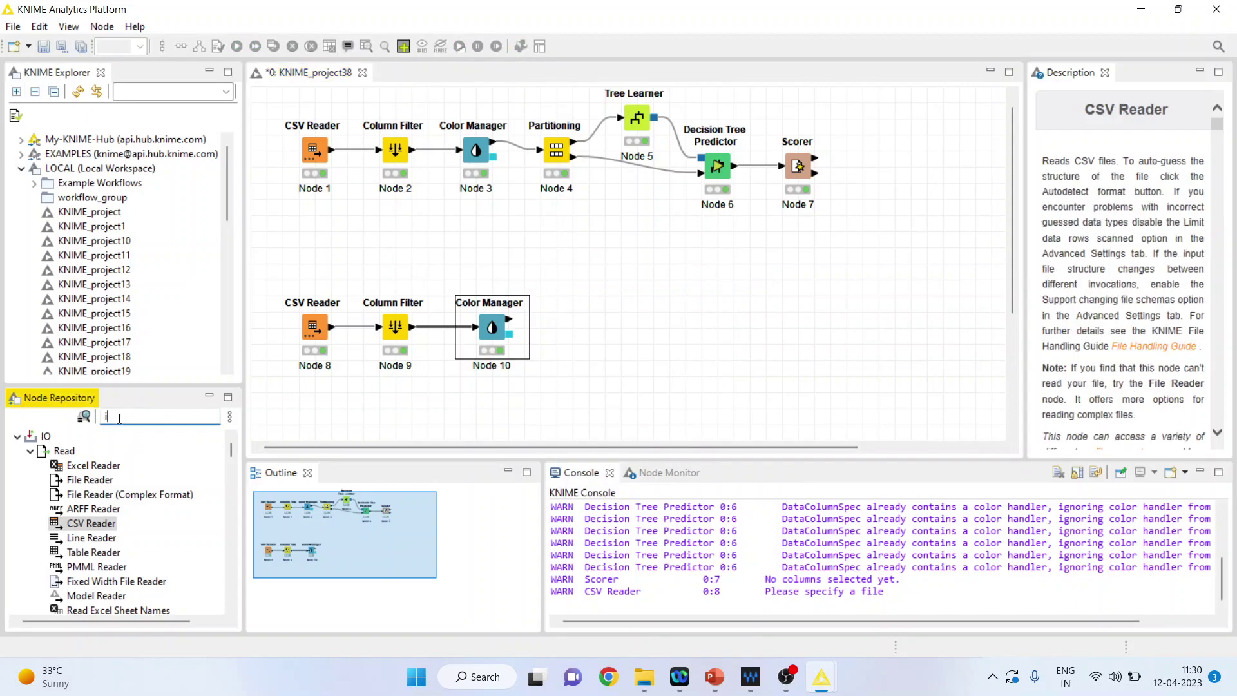
{"action": "type", "text": "pred"}
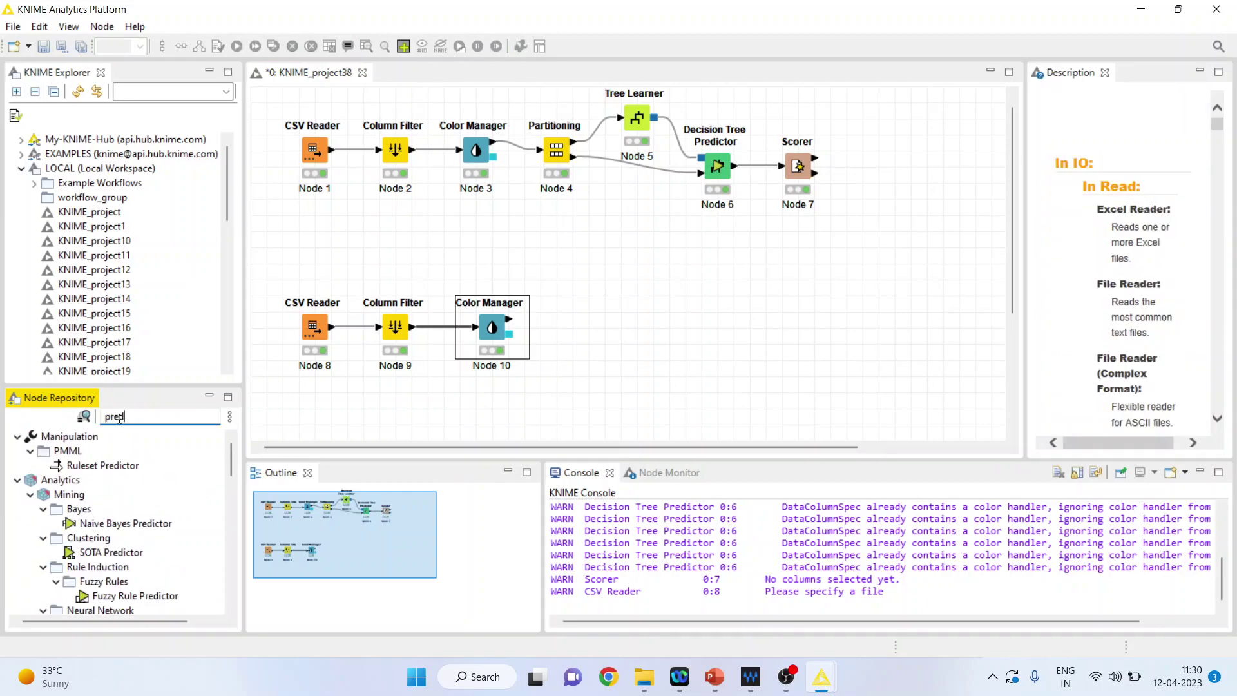
{"action": "type", "text": "ictor"}
{"action": "key", "text": "BackSpace"}
{"action": "key", "text": "BackSpace"}
{"action": "key", "text": "BackSpace"}
{"action": "key", "text": "BackSpace"}
{"action": "key", "text": "BackSpace"}
{"action": "key", "text": "BackSpace"}
{"action": "key", "text": "BackSpace"}
{"action": "key", "text": "BackSpace"}
{"action": "key", "text": "BackSpace"}
Step: Search the node repository for "decision", add a Decision Tree Predictor fed by the copied Color Manager, and place it below the first predictor
{"action": "type", "text": "dec"}
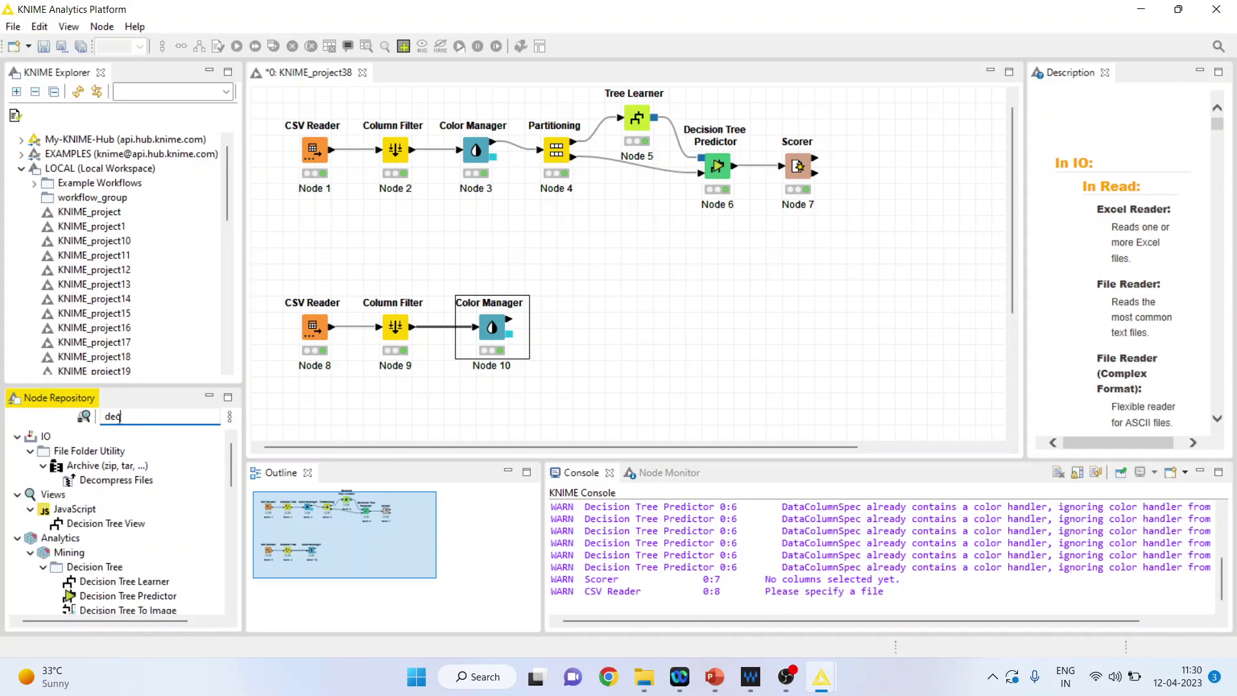
{"action": "type", "text": "ision"}
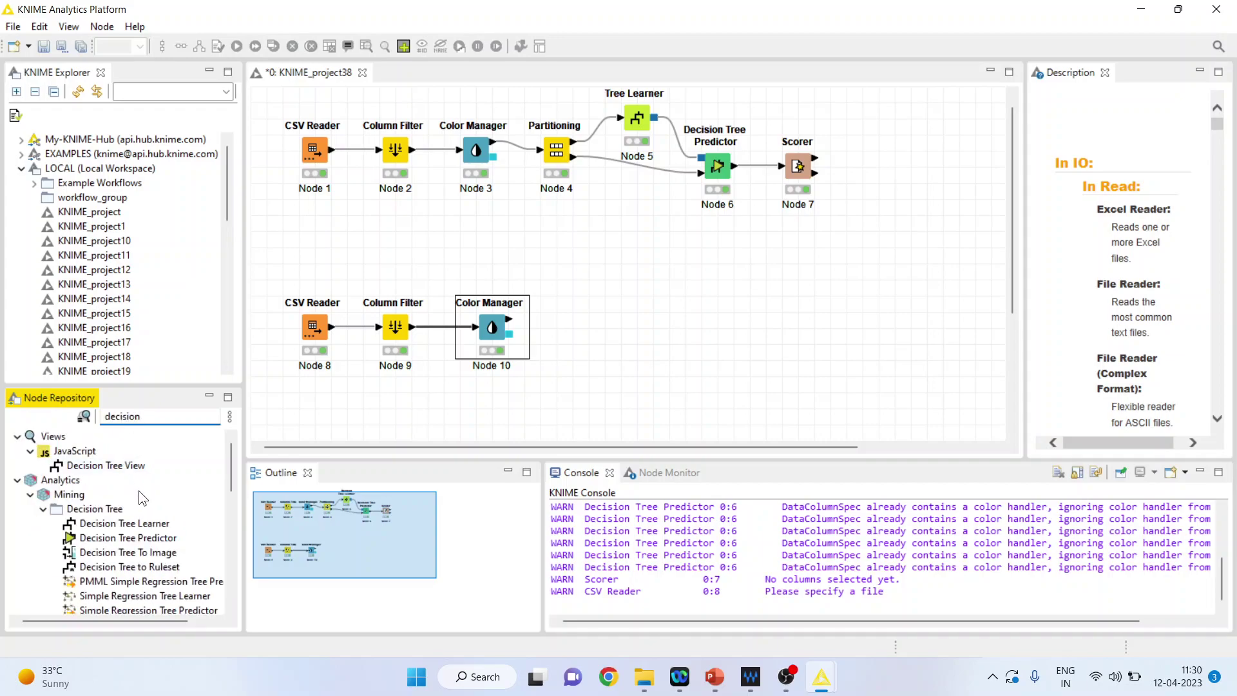
{"action": "double_click", "coordinate": [128, 538]}
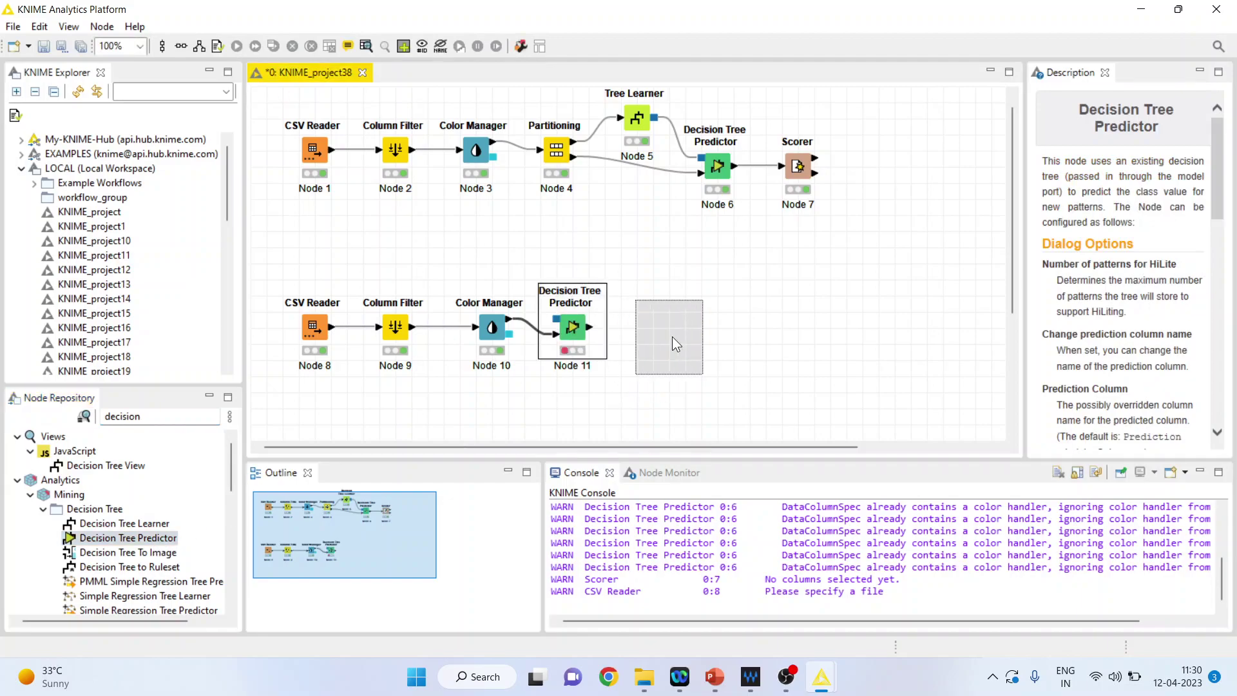
{"action": "left_click_drag", "start_coordinate": [715, 339], "coordinate": [716, 339]}
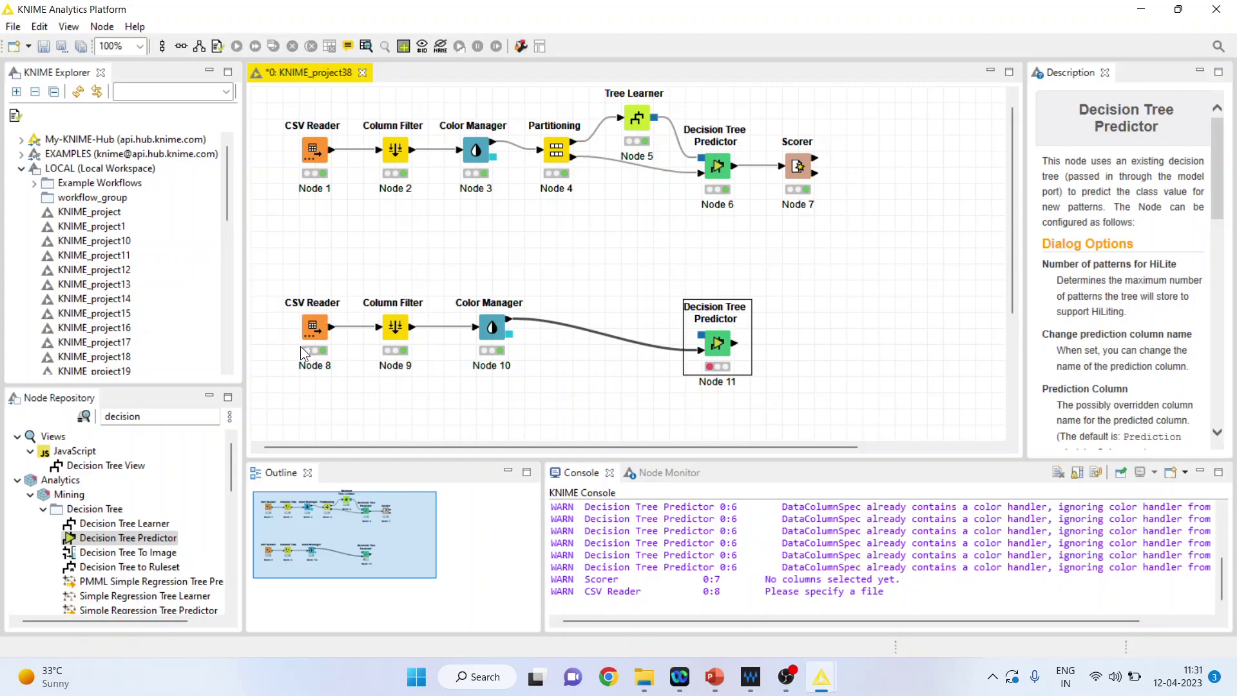
{"action": "left_click_drag", "start_coordinate": [721, 346], "coordinate": [737, 345]}
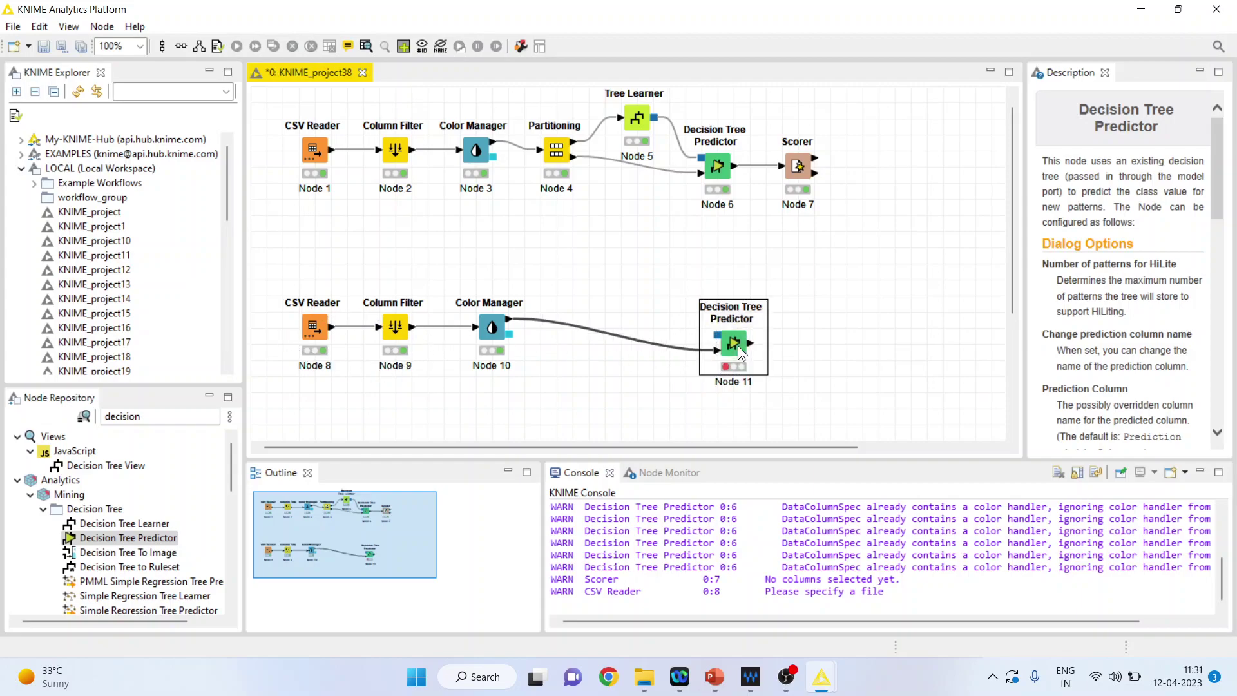
Step: Feed the Tree Learner's model into the lower Decision Tree Predictor and enable changing the prediction column name and appending normalized class distribution columns
{"action": "left_click_drag", "start_coordinate": [654, 117], "coordinate": [717, 335]}
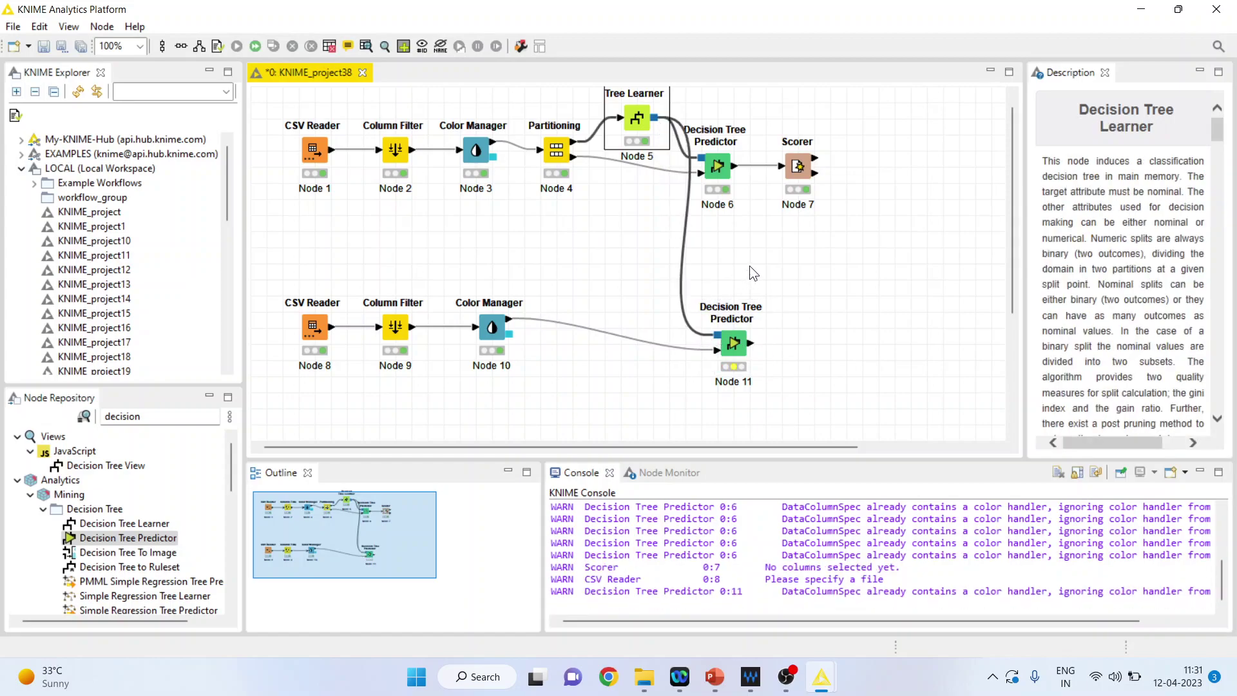
{"action": "left_click", "coordinate": [746, 338]}
{"action": "right_click", "coordinate": [735, 340]}
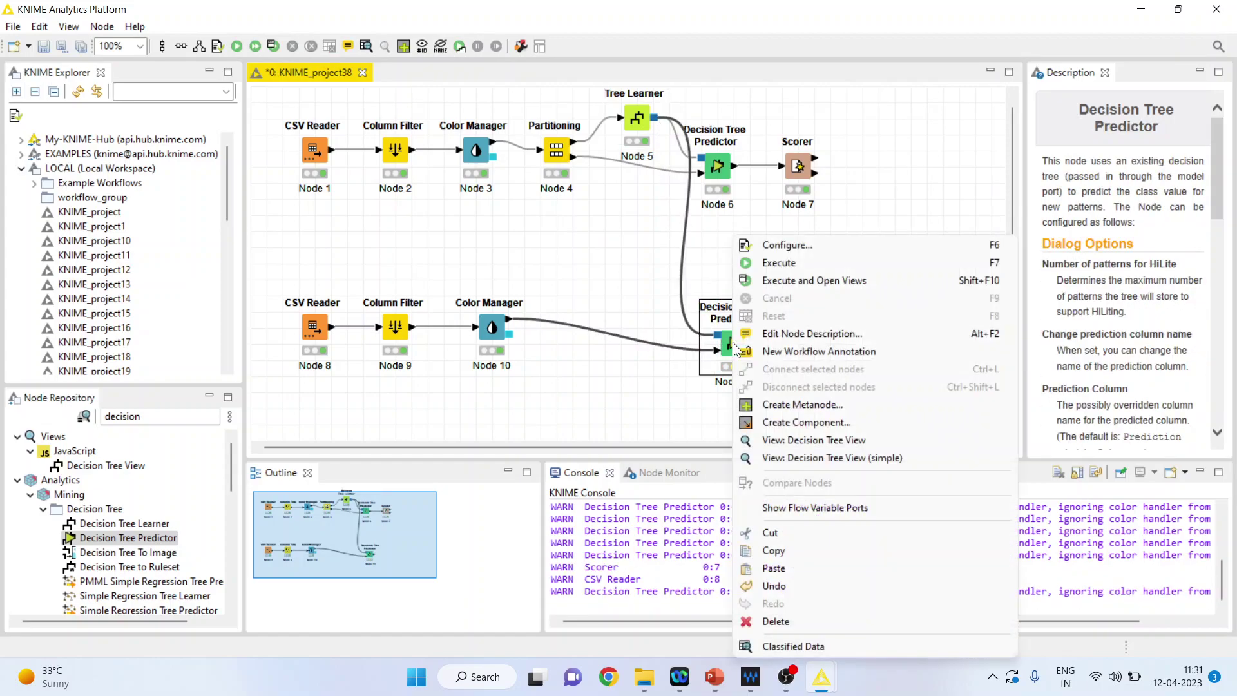
{"action": "left_click", "coordinate": [789, 248]}
{"action": "left_click", "coordinate": [417, 284]}
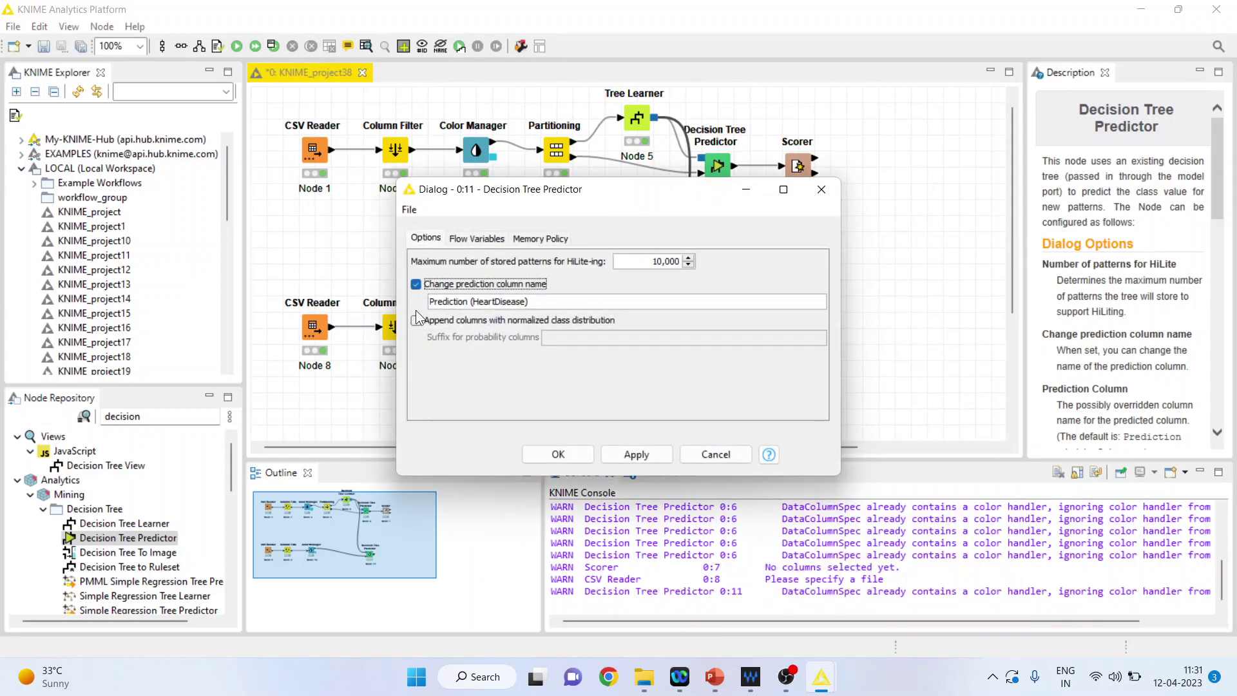
{"action": "left_click", "coordinate": [415, 321]}
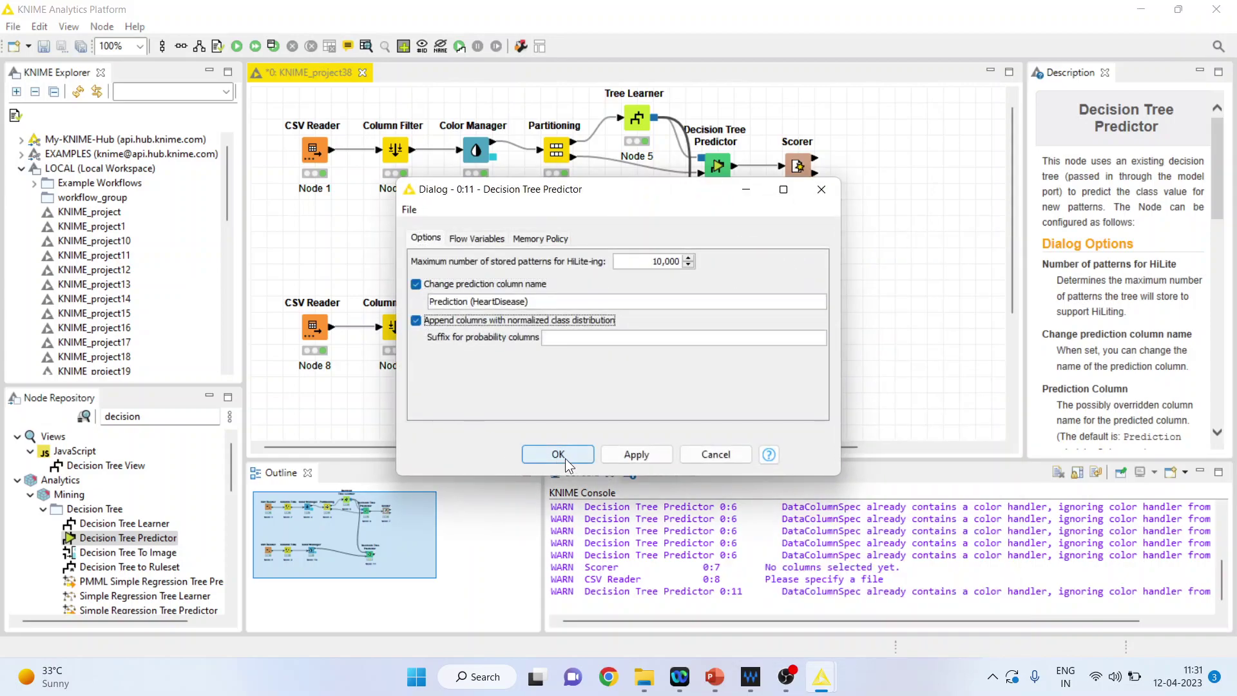
{"action": "left_click", "coordinate": [557, 454]}
Step: Execute the lower Decision Tree Predictor and compare the prediction column with HeartDisease in its classified data
{"action": "right_click", "coordinate": [736, 347]}
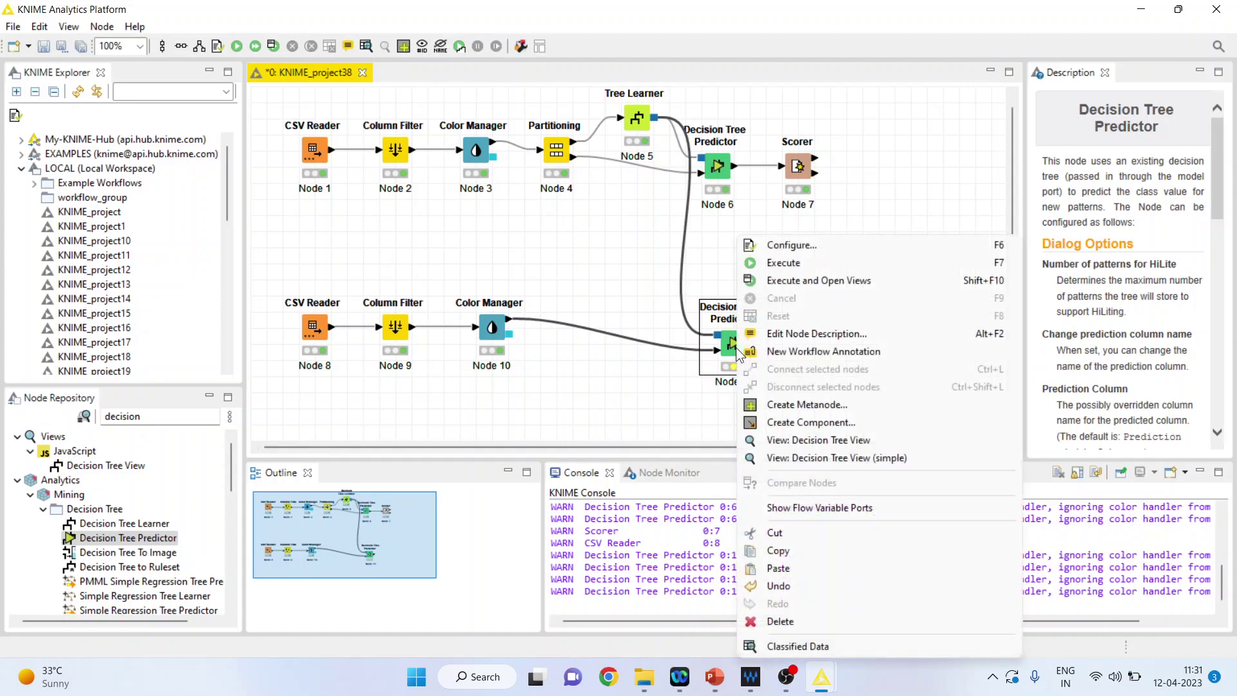
{"action": "left_click", "coordinate": [783, 260]}
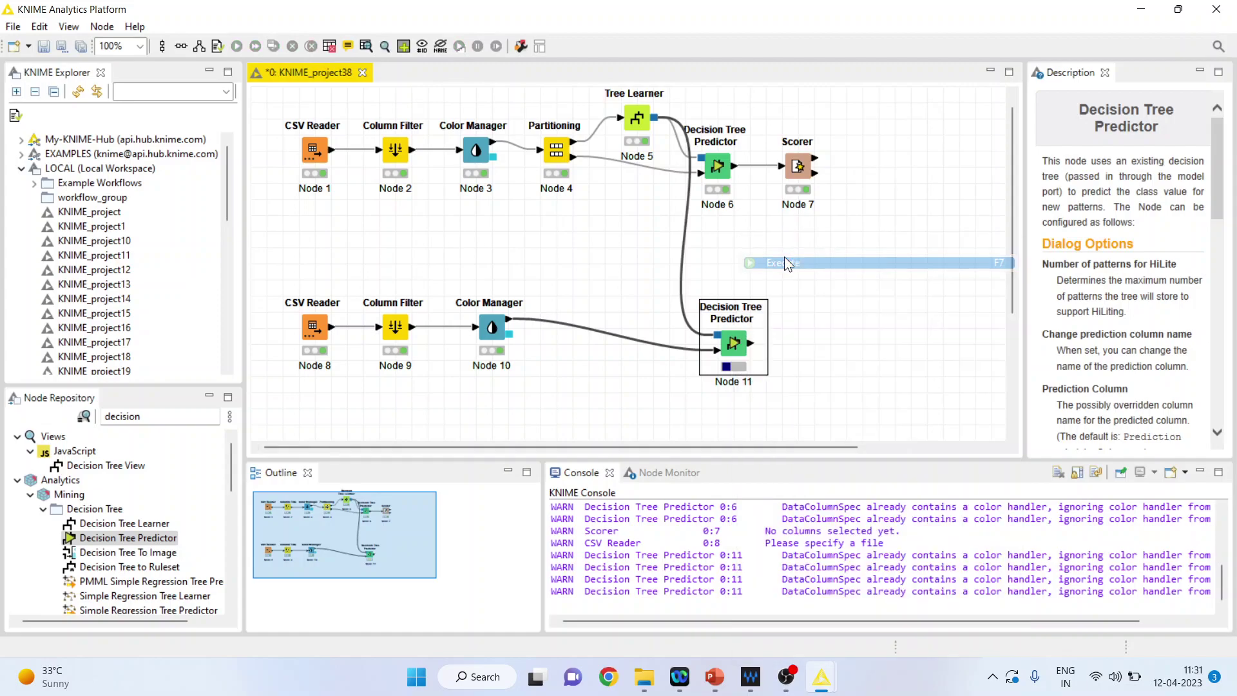
{"action": "right_click", "coordinate": [739, 336]}
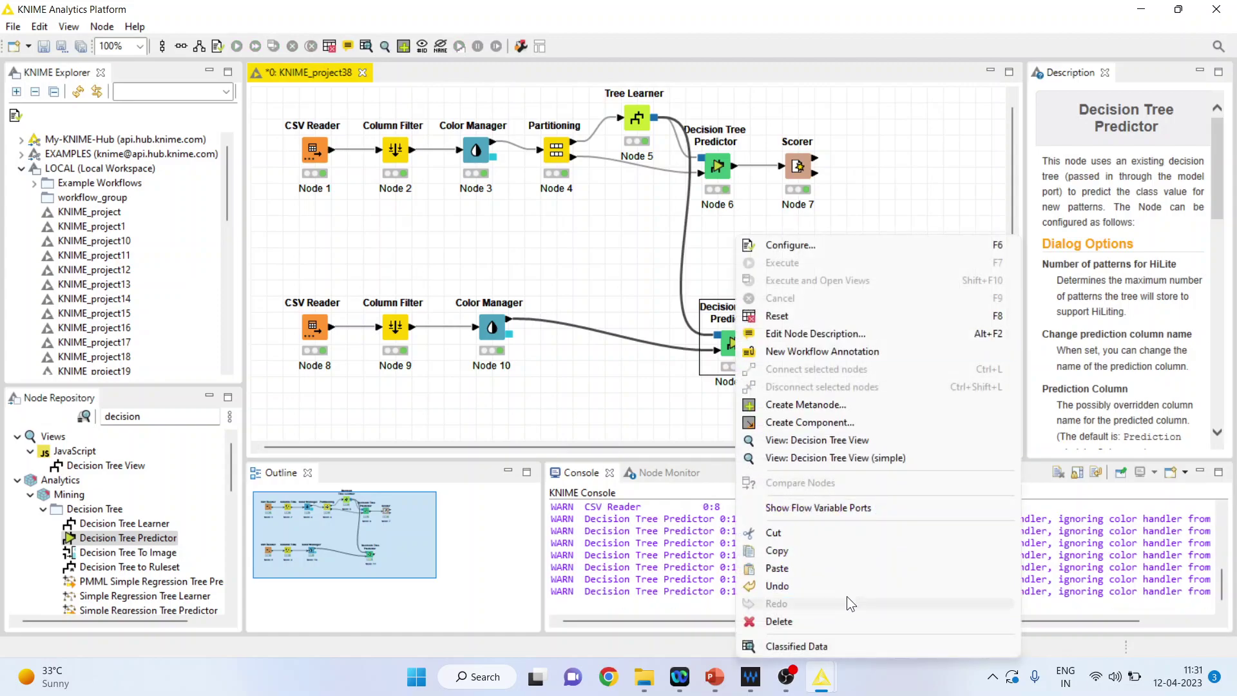
{"action": "left_click", "coordinate": [848, 645]}
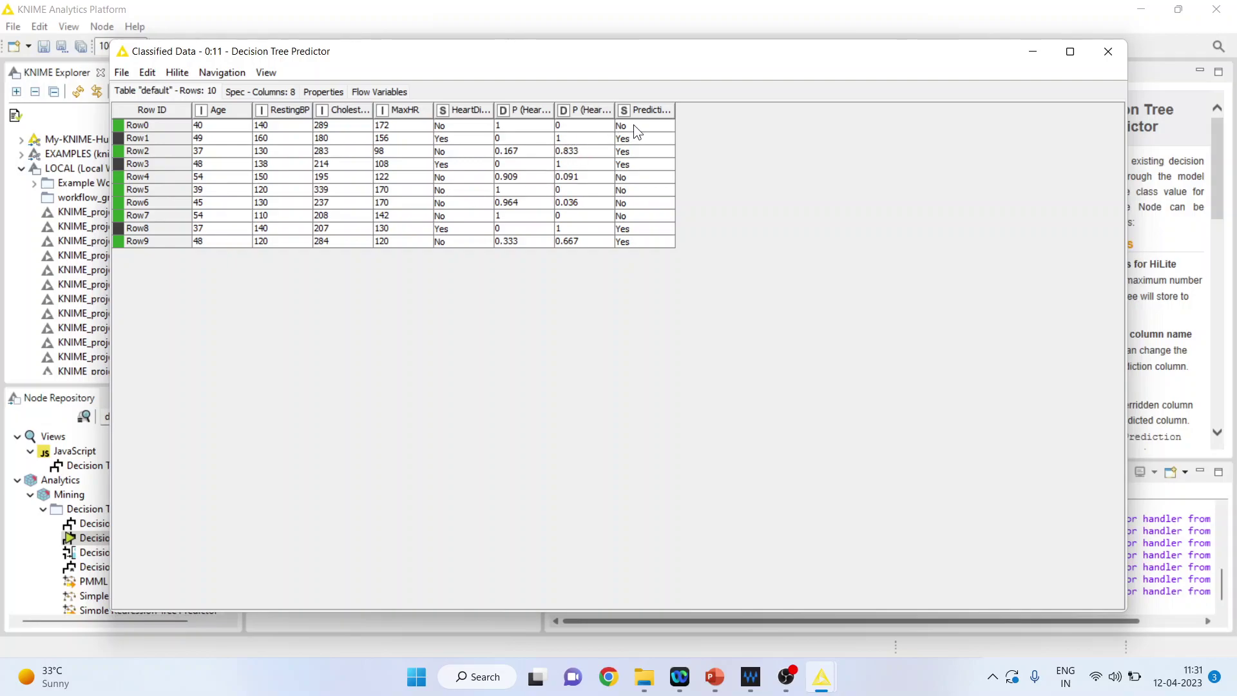
{"action": "left_click_drag", "start_coordinate": [633, 125], "coordinate": [642, 242]}
{"action": "left_click_drag", "start_coordinate": [458, 127], "coordinate": [456, 237]}
{"action": "left_click", "coordinate": [1108, 52]}
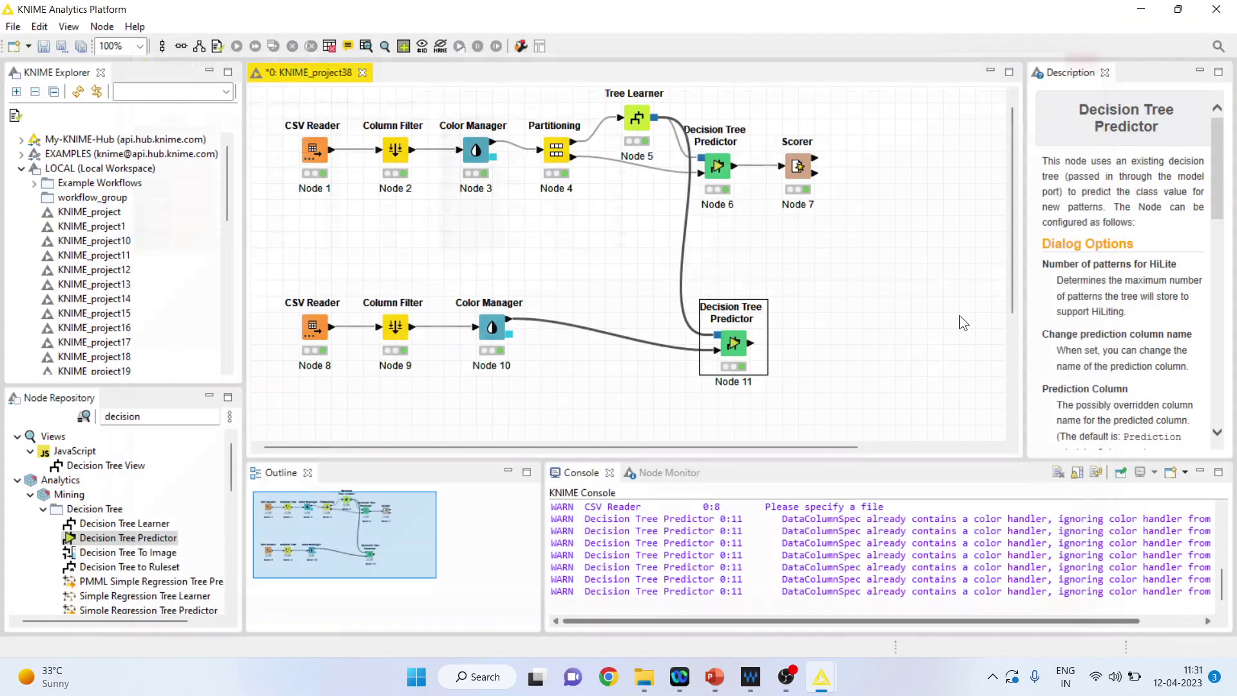
Step: Copy the Scorer node, place the duplicate after the lower Decision Tree Predictor and connect the two nodes
{"action": "left_click", "coordinate": [799, 177]}
{"action": "right_click", "coordinate": [799, 177]}
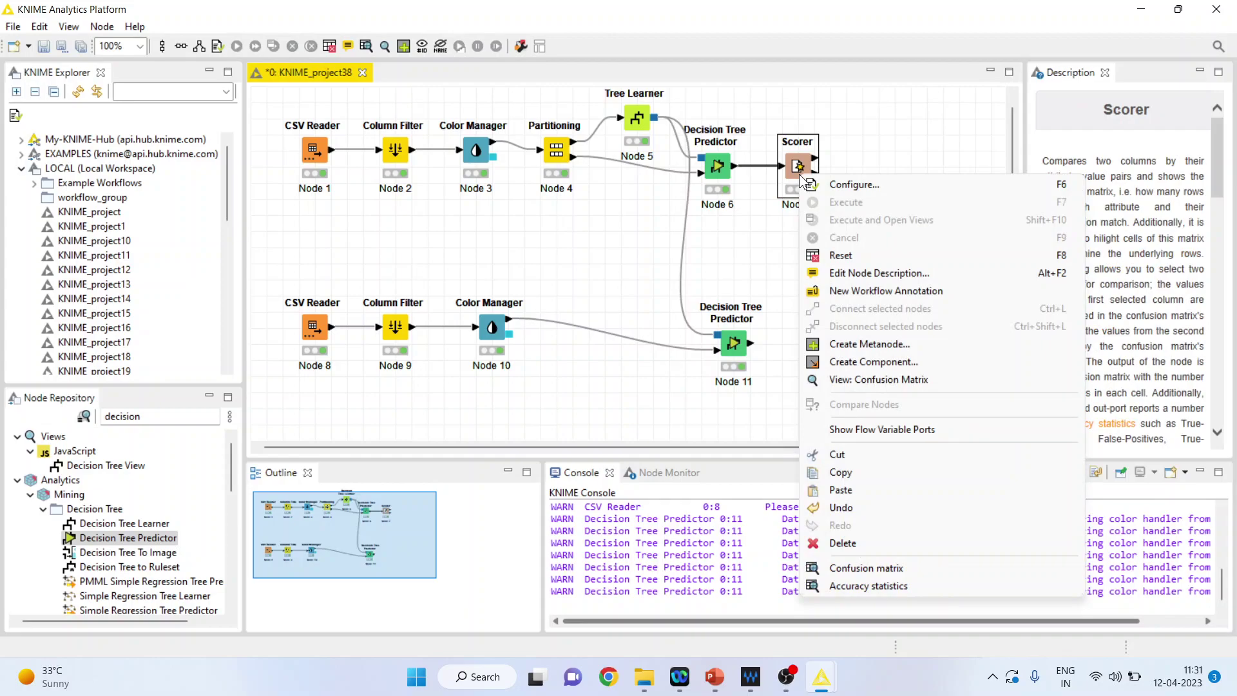
{"action": "left_click", "coordinate": [880, 474]}
{"action": "left_click", "coordinate": [823, 377]}
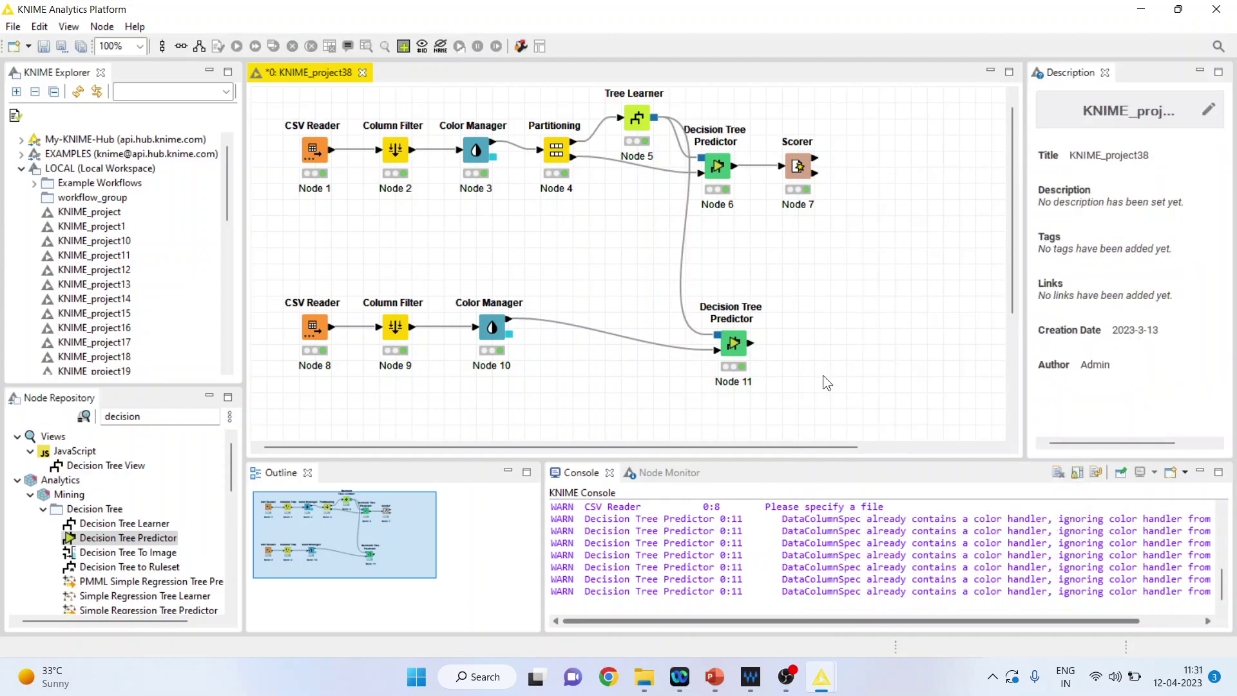
{"action": "key", "text": "ctrl+v"}
{"action": "left_click_drag", "start_coordinate": [896, 262], "coordinate": [831, 343]}
{"action": "left_click", "coordinate": [752, 342]}
{"action": "left_click_drag", "start_coordinate": [752, 342], "coordinate": [813, 343]}
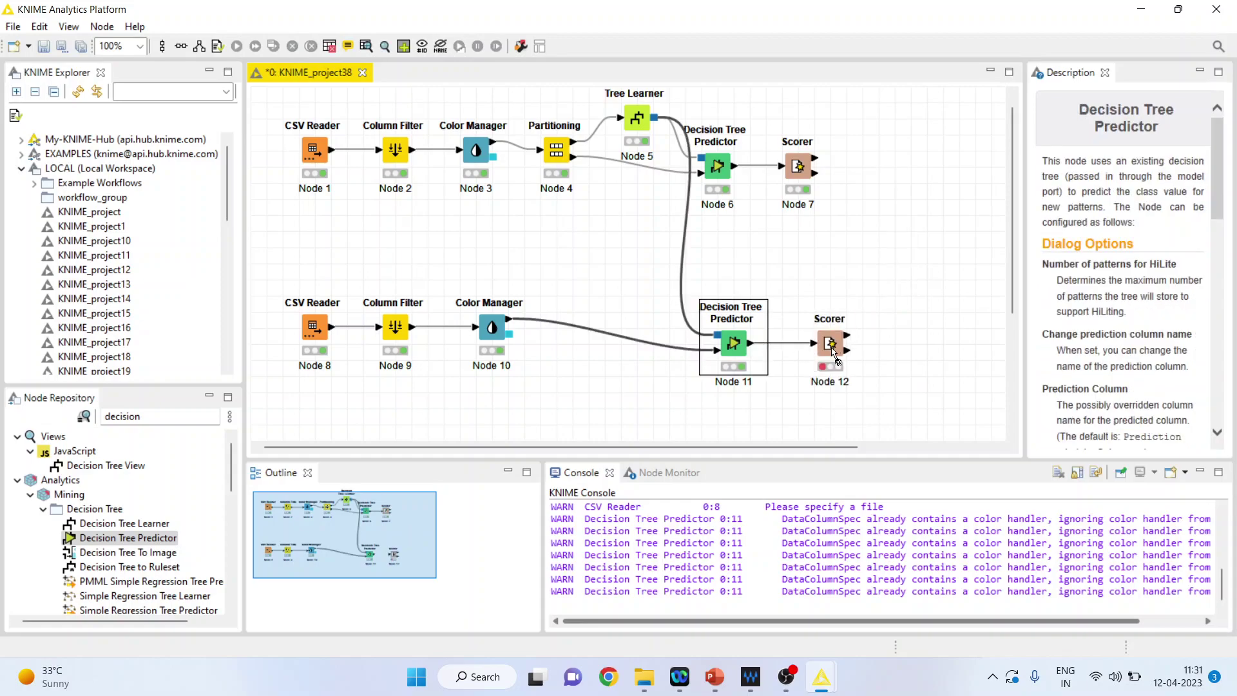
Step: Accept HeartDisease and Prediction (HeartDisease) as the compared columns in the copied Scorer and execute the node
{"action": "left_click", "coordinate": [829, 345]}
{"action": "right_click", "coordinate": [829, 345]}
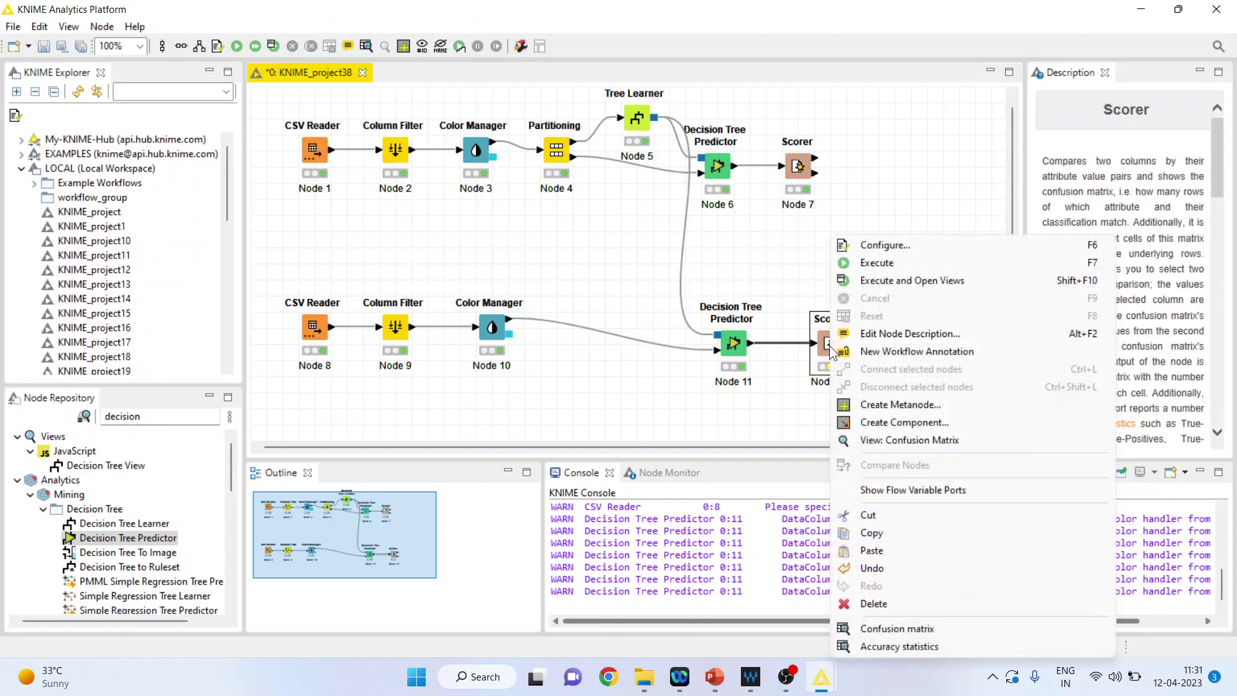
{"action": "left_click", "coordinate": [882, 246]}
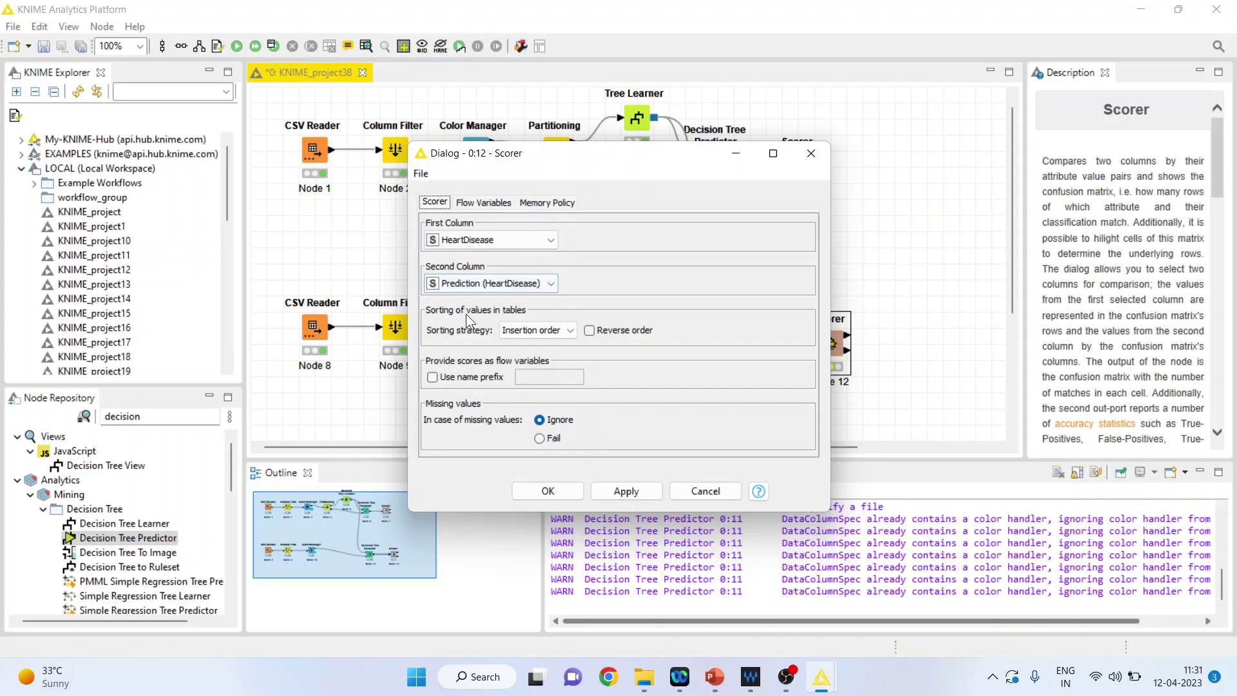
{"action": "left_click", "coordinate": [559, 490]}
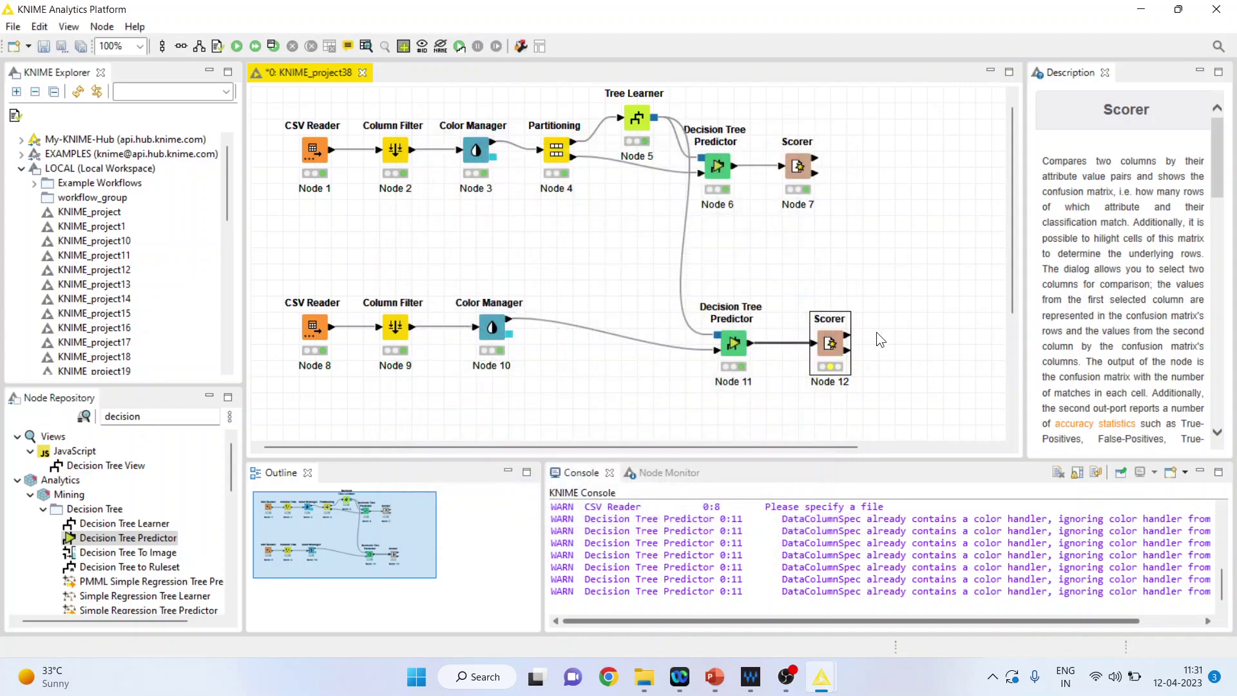
{"action": "right_click", "coordinate": [835, 349]}
{"action": "left_click", "coordinate": [872, 265]}
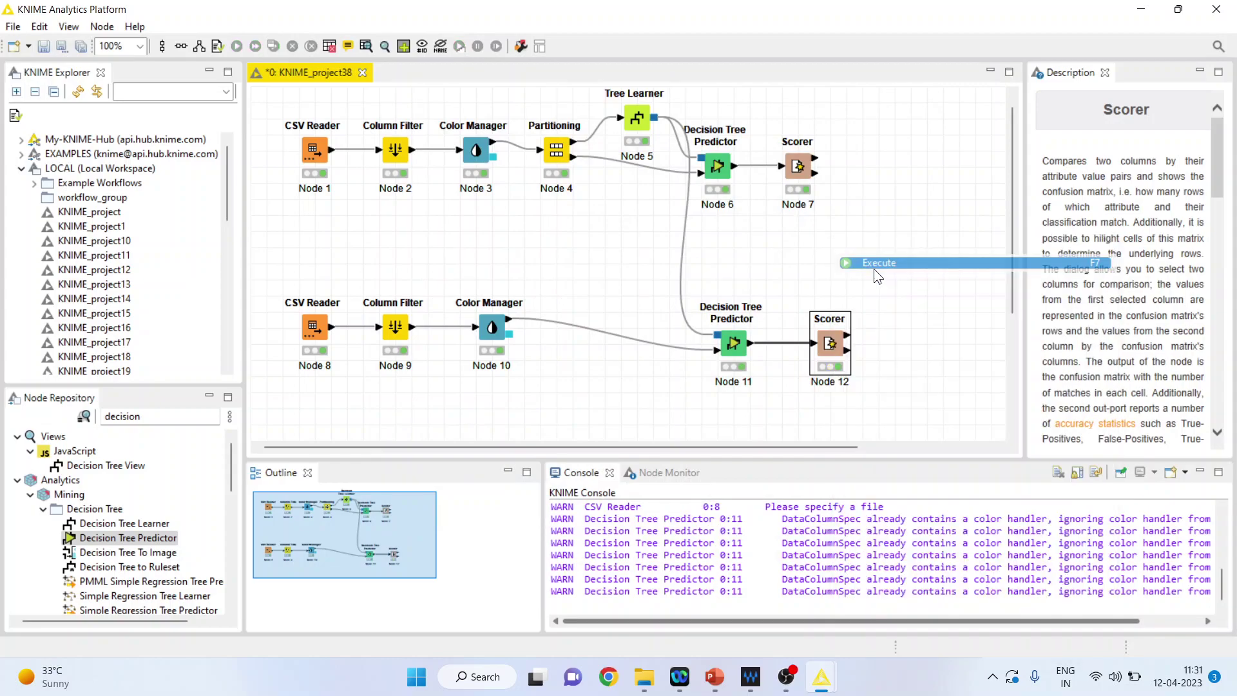
Step: View the copied Scorer's confusion matrix and examine the correctly classified No and Yes cells
{"action": "right_click", "coordinate": [829, 348]}
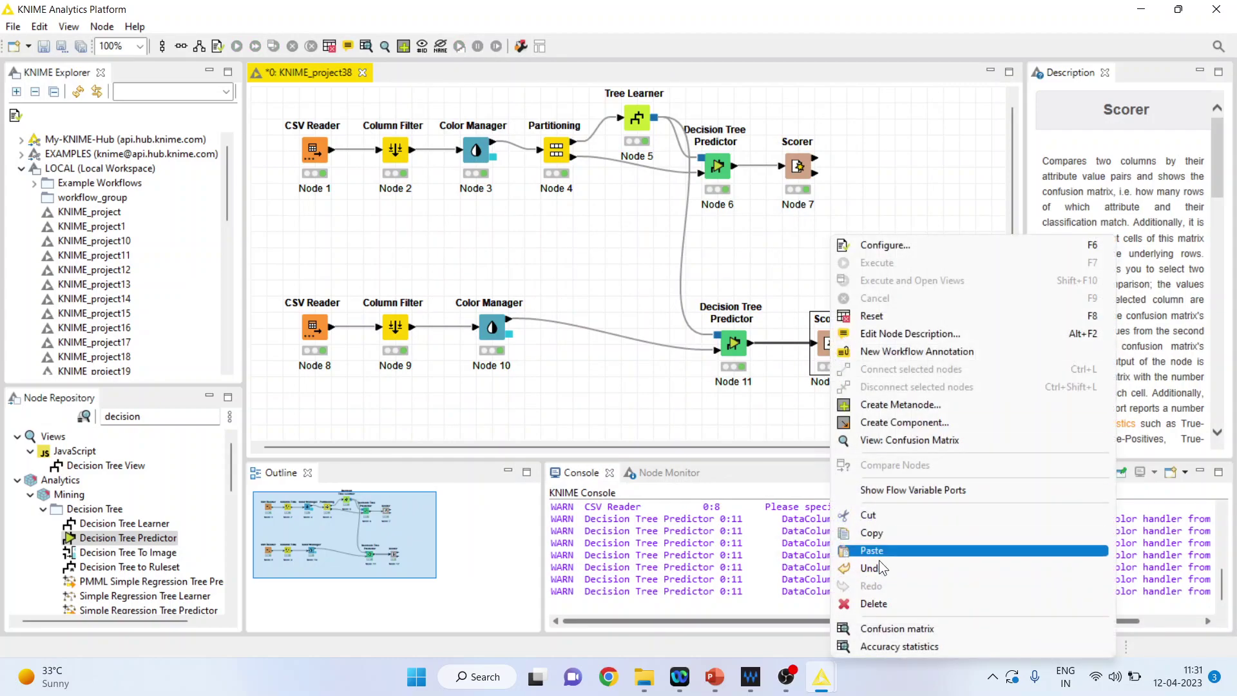
{"action": "left_click", "coordinate": [914, 440]}
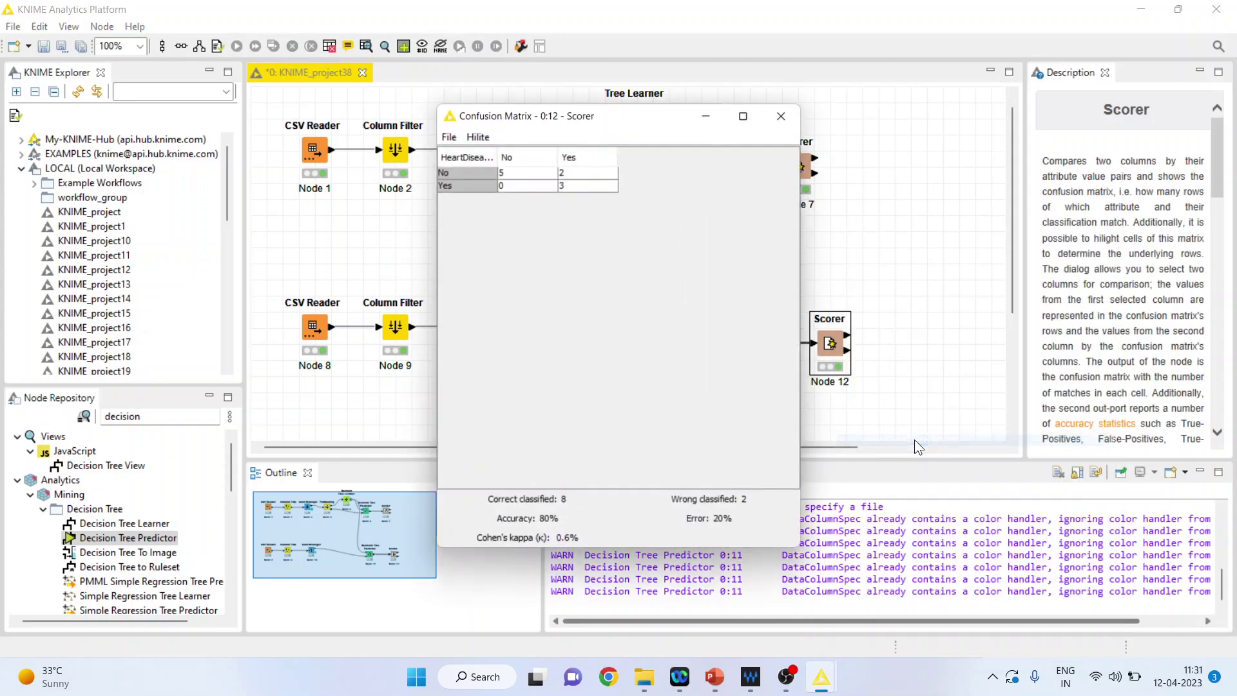
{"action": "left_click", "coordinate": [509, 170]}
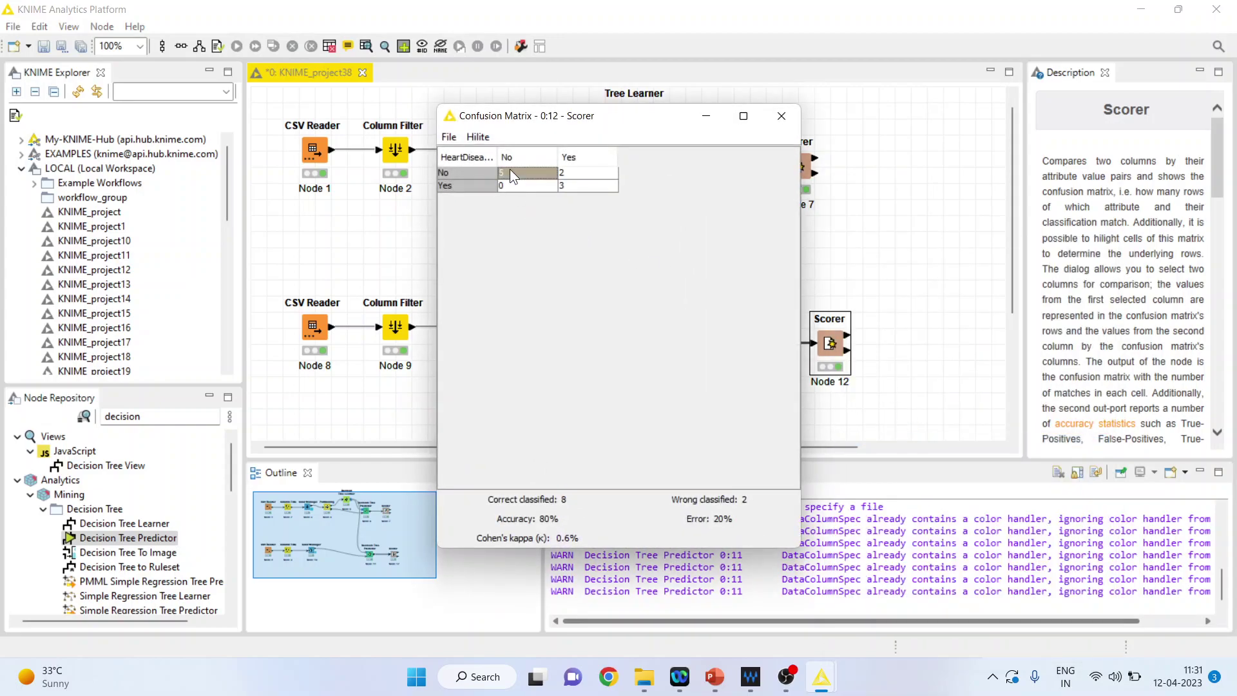
{"action": "left_click", "coordinate": [586, 187]}
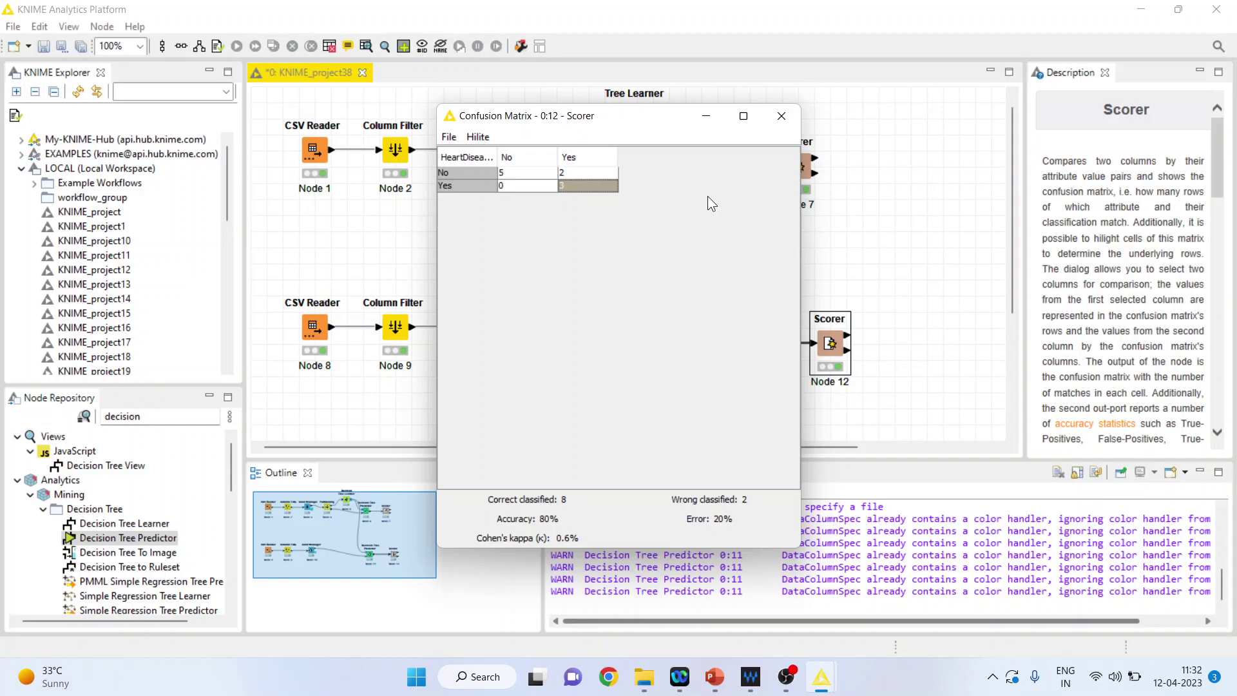
{"action": "left_click", "coordinate": [701, 114]}
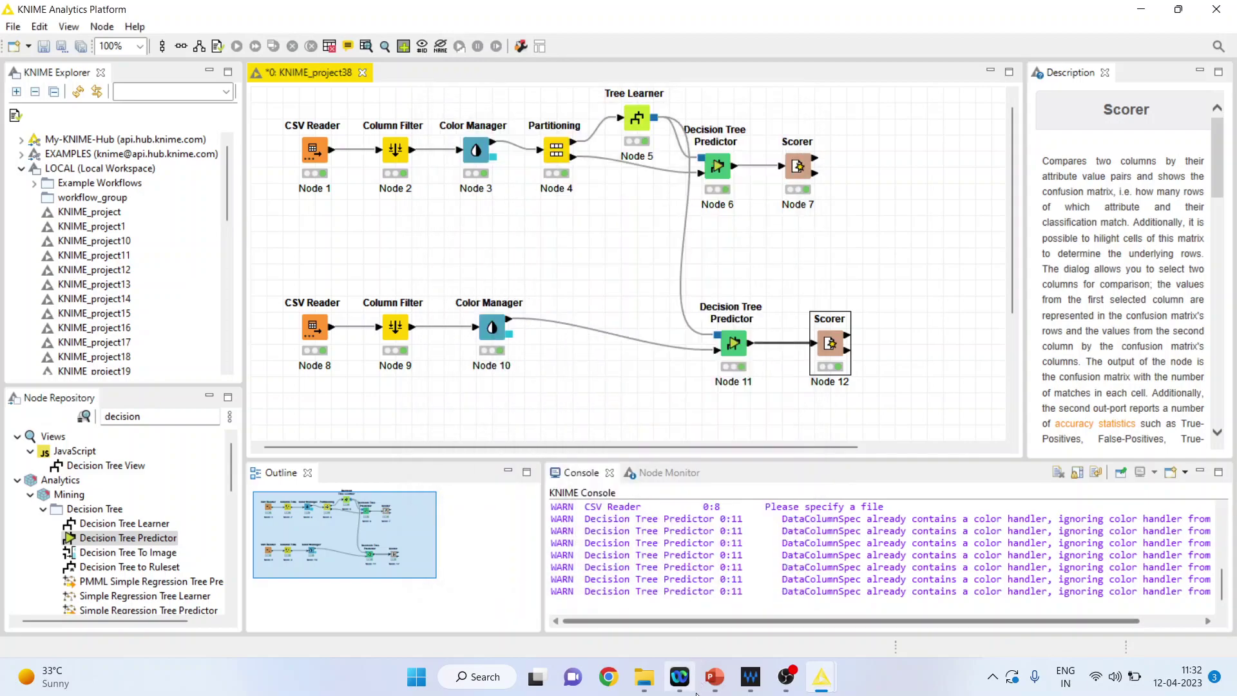
Step: Switch to the Decision Tree presentation in PowerPoint and start the slide show from the Thank You slide
{"action": "mouse_move", "coordinate": [714, 688]}
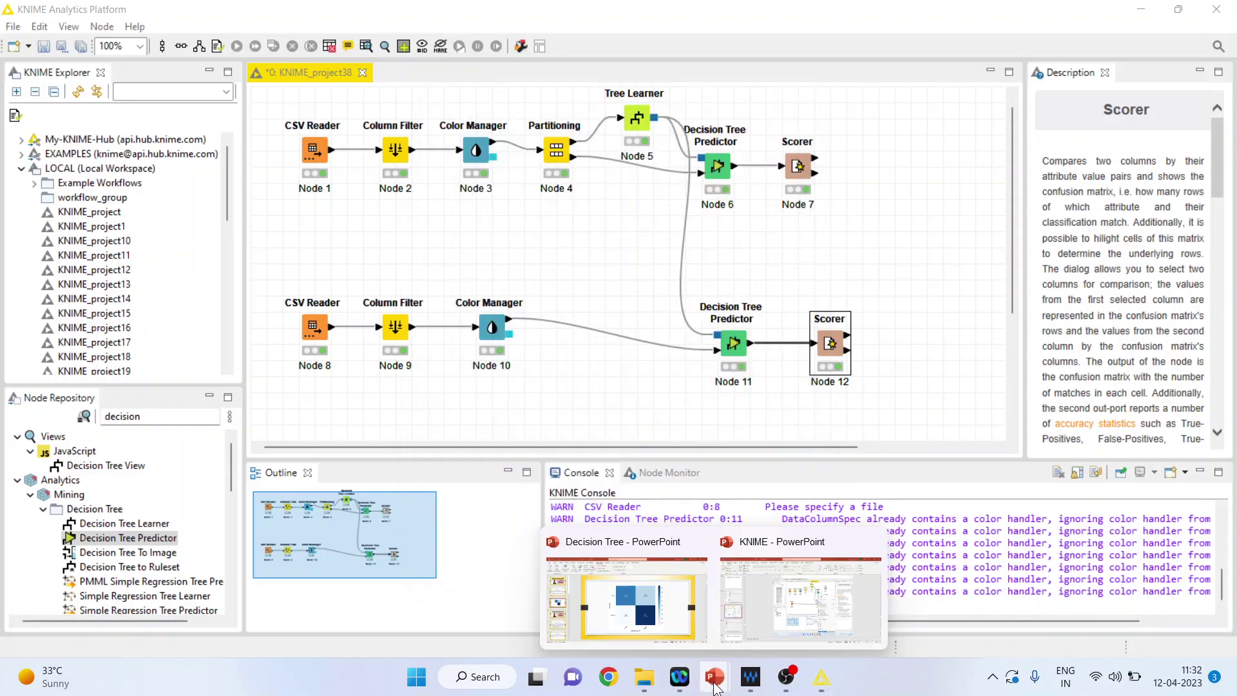
{"action": "left_click", "coordinate": [627, 599]}
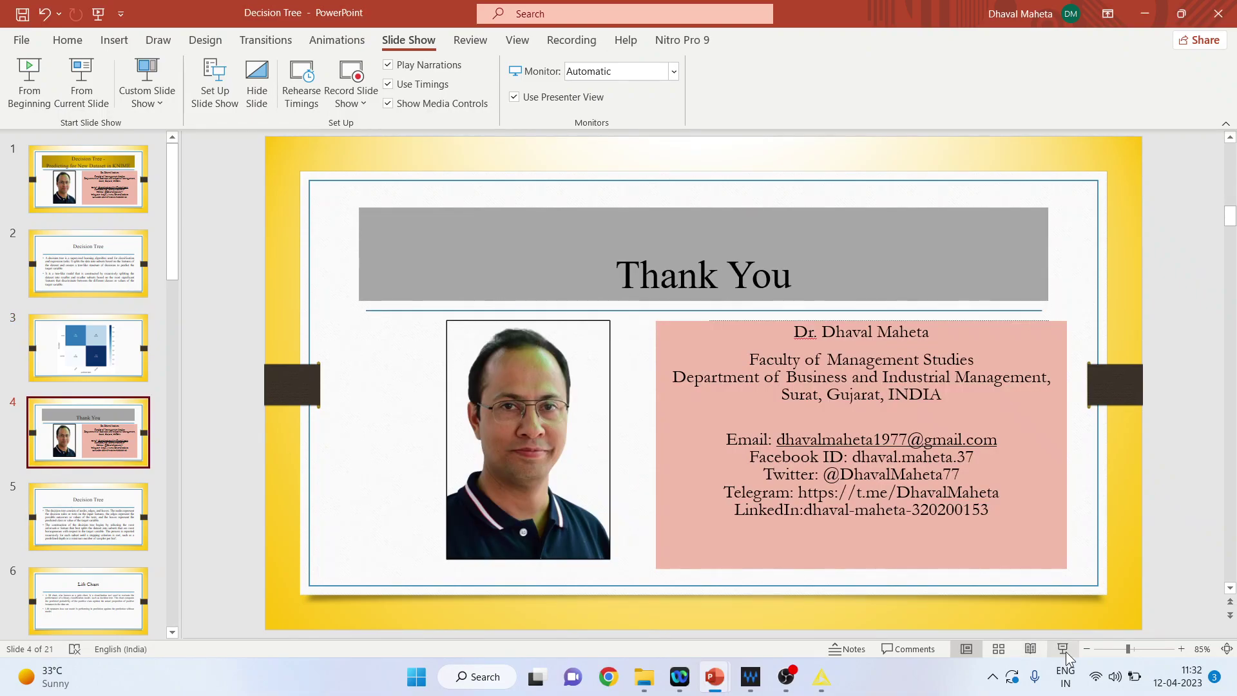
{"action": "left_click", "coordinate": [1063, 649]}
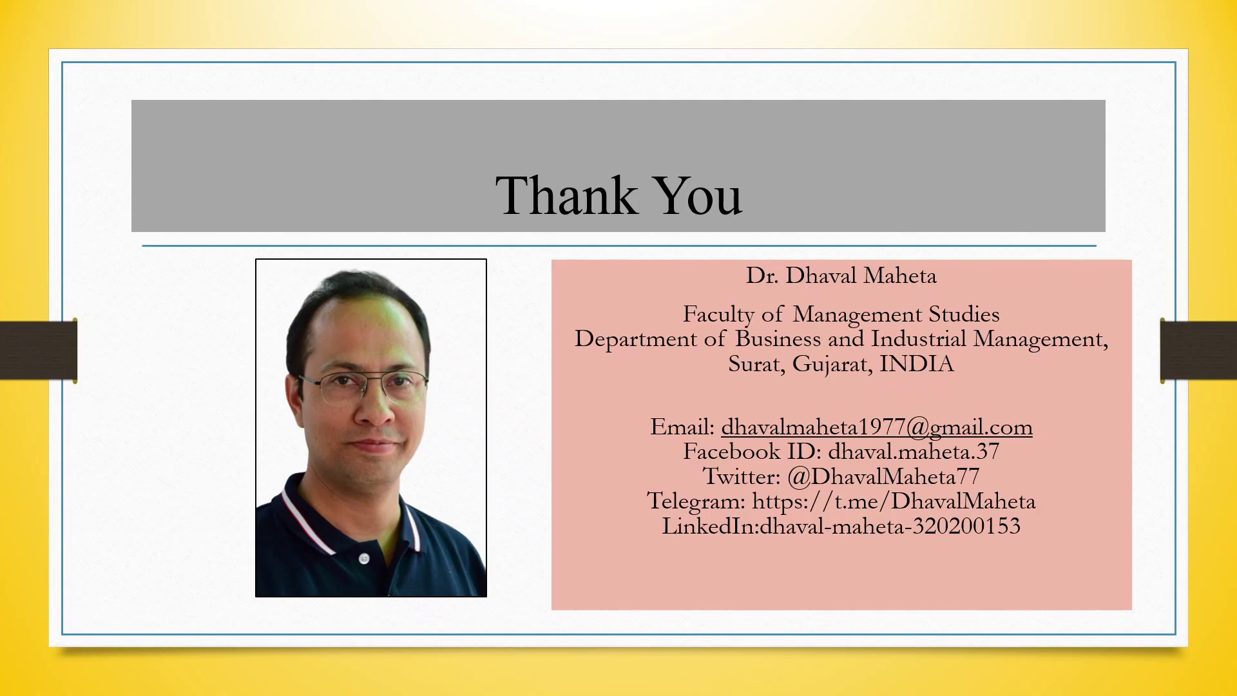